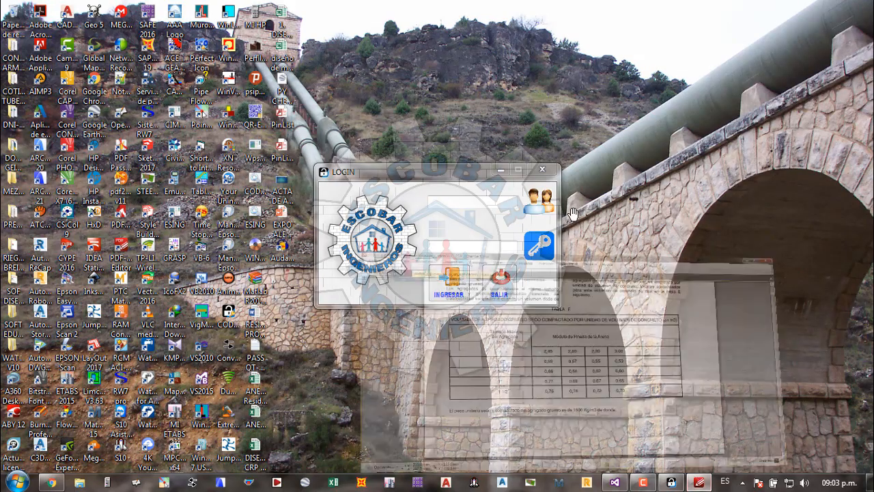
- Switch to PDF-XChange Editor and bring up worked example 18.4 "Ejemplo N° 2" in the Dis Mezclas ACI document
left_click(699, 482)
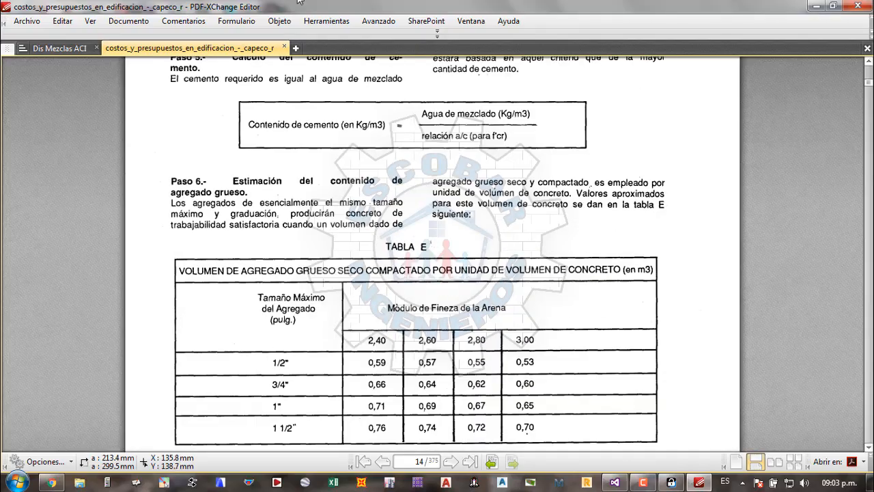
left_click(59, 48)
scroll(628, 248, "up", 10)
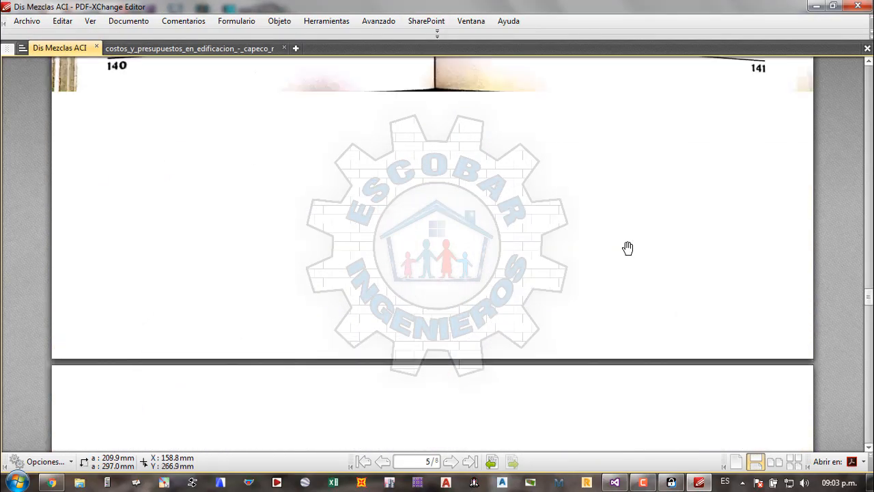
scroll(628, 248, "up", 8)
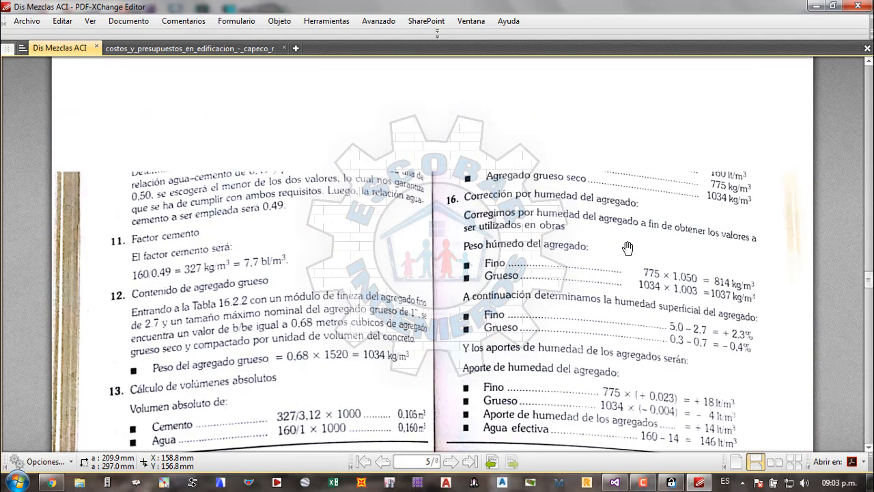
scroll(627, 248, "up", 4)
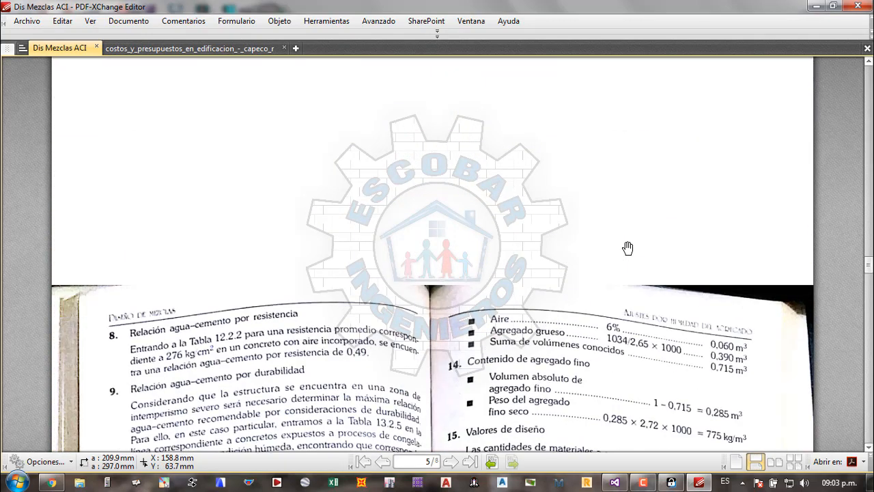
scroll(628, 248, "up", 5)
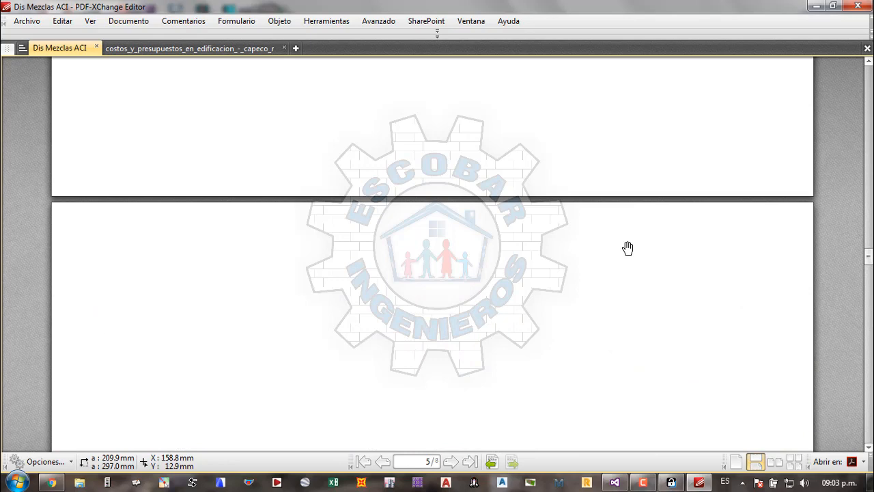
scroll(628, 248, "up", 14)
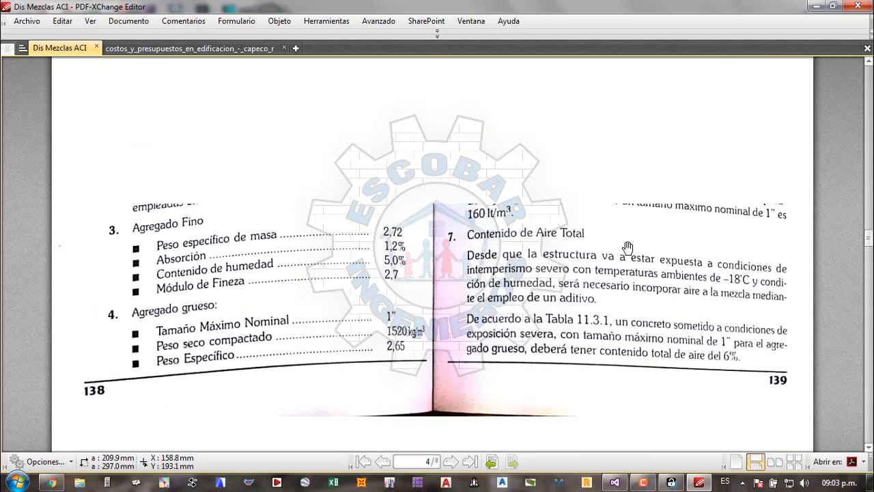
scroll(627, 248, "up", 8)
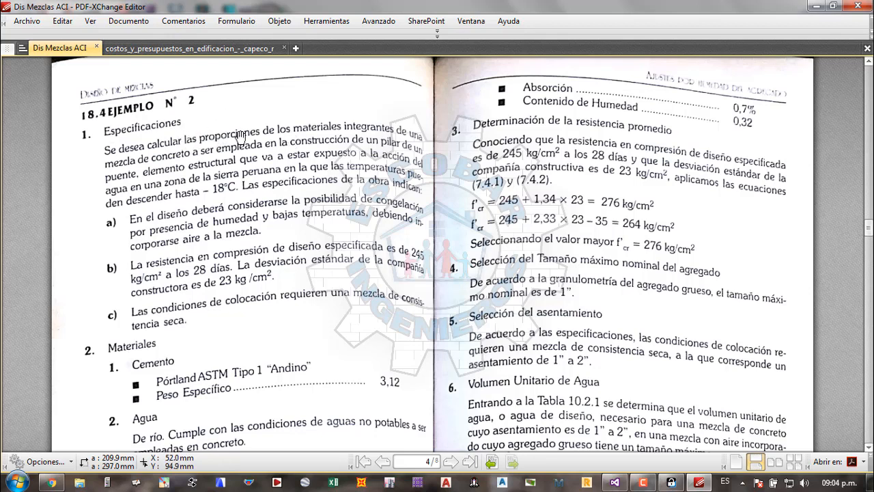
- Review the specifications, material data and worked calculations of Ejemplo N° 2, through the aggregate moisture correction
scroll(224, 142, "down", 3)
scroll(223, 143, "up", 3)
scroll(280, 163, "down", 4)
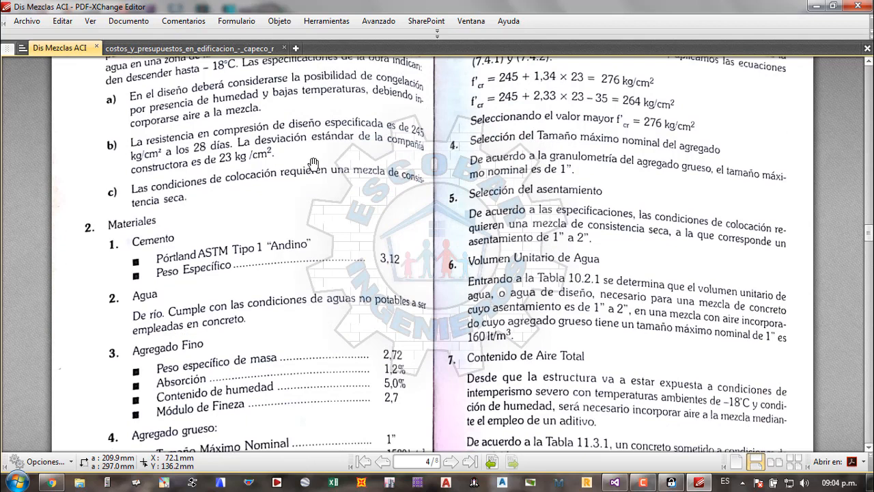
scroll(314, 164, "down", 4)
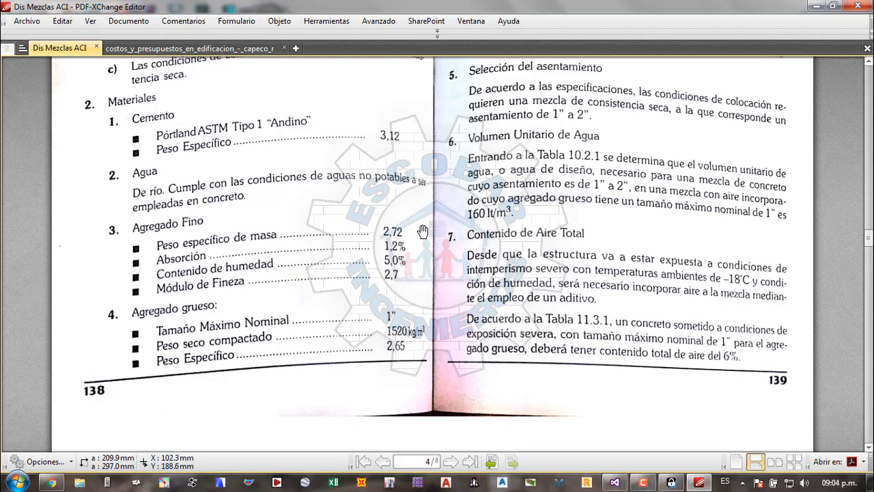
scroll(423, 237, "up", 9)
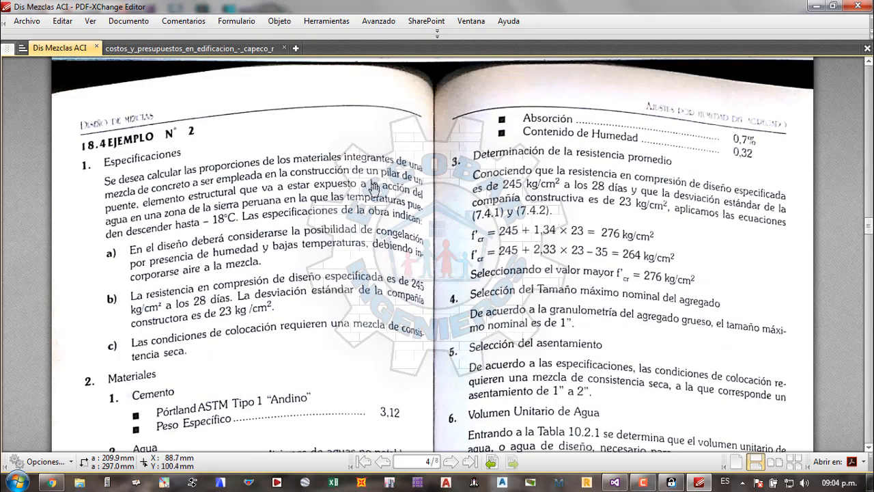
scroll(373, 189, "down", 6)
scroll(509, 198, "down", 2)
scroll(509, 190, "down", 15)
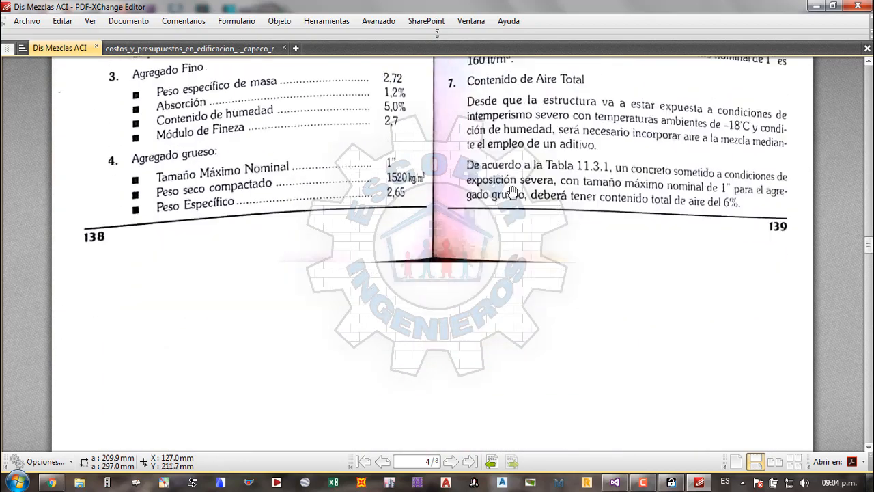
scroll(512, 190, "down", 4)
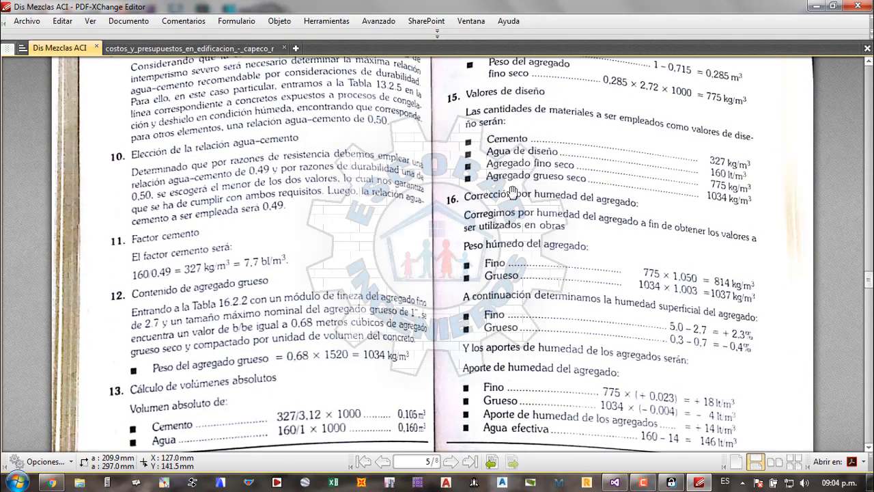
scroll(512, 191, "down", 3)
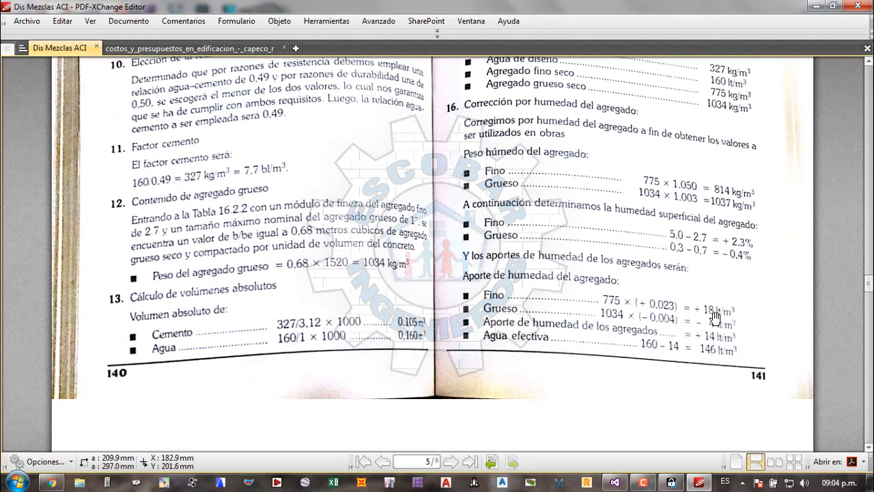
scroll(714, 317, "up", 7)
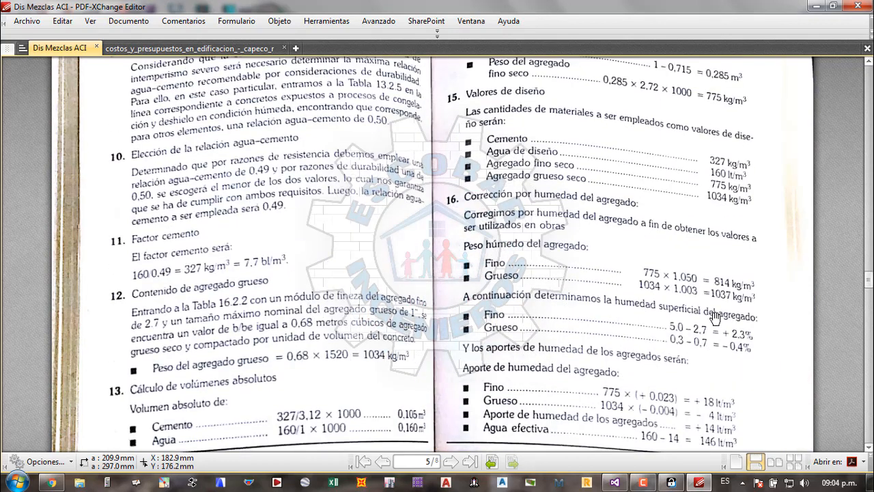
scroll(714, 316, "down", 4)
scroll(683, 301, "up", 12)
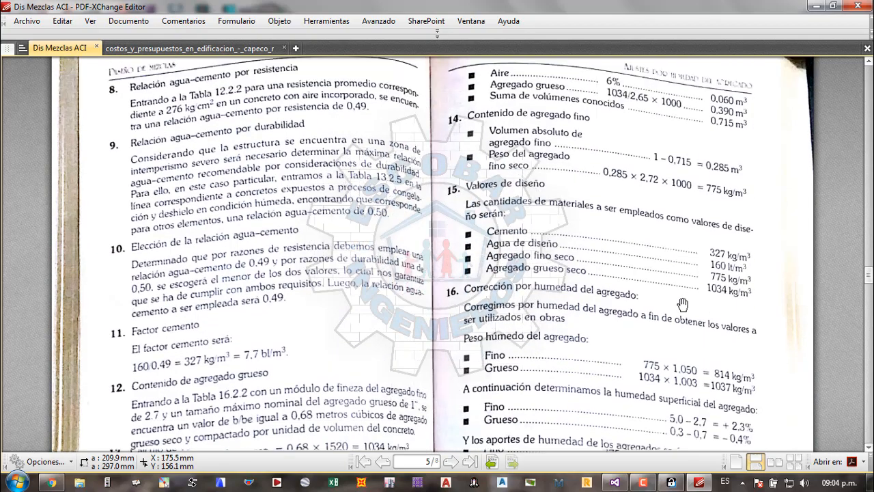
scroll(680, 299, "up", 20)
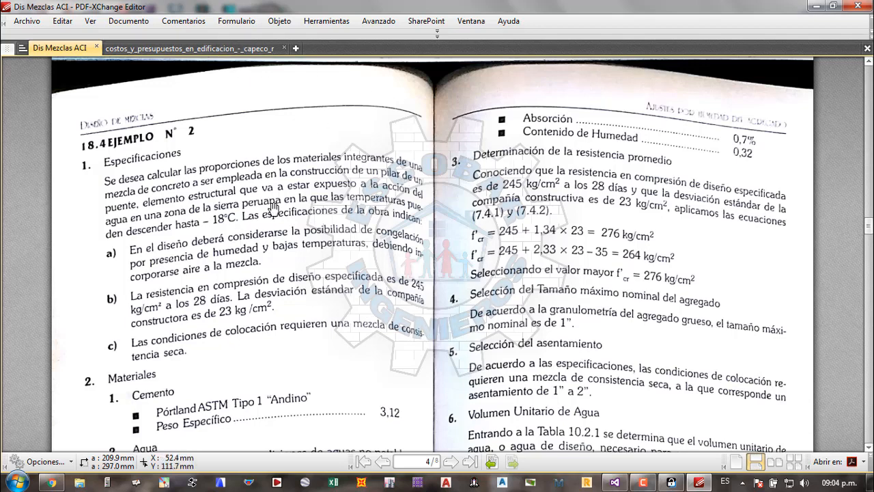
- Log in to SOFT_ESING by entering the username and account password, and open the Diseño de Mezclas module
left_click(671, 482)
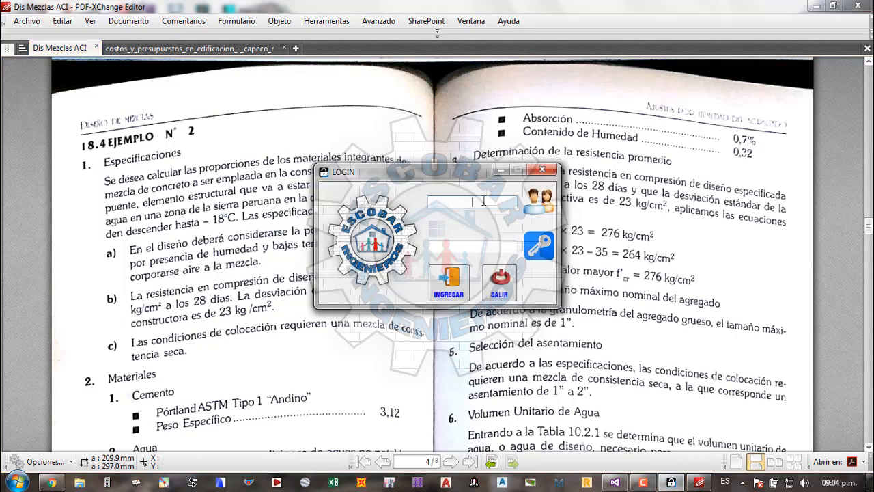
type("GILMAR")
key("Tab")
type("**")
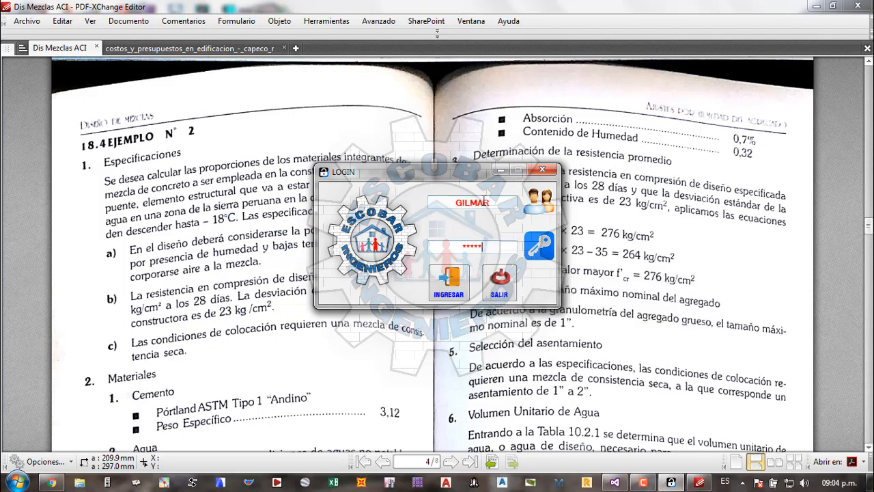
key("Return")
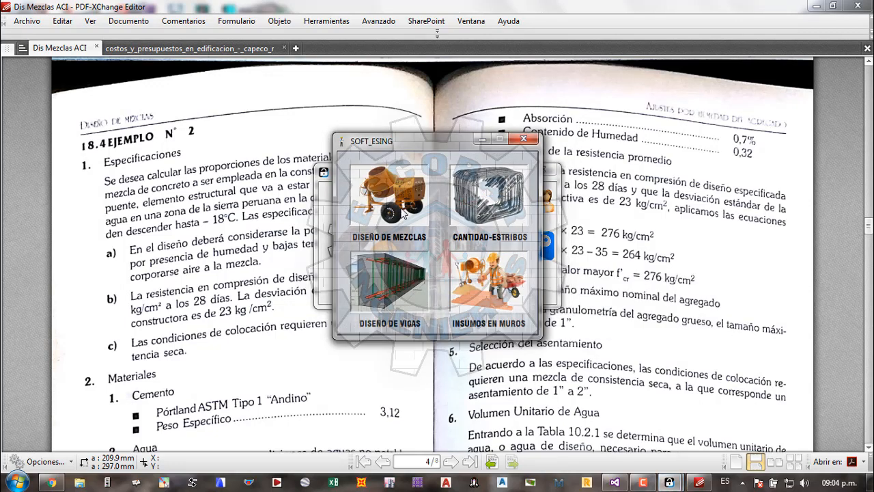
left_click(399, 217)
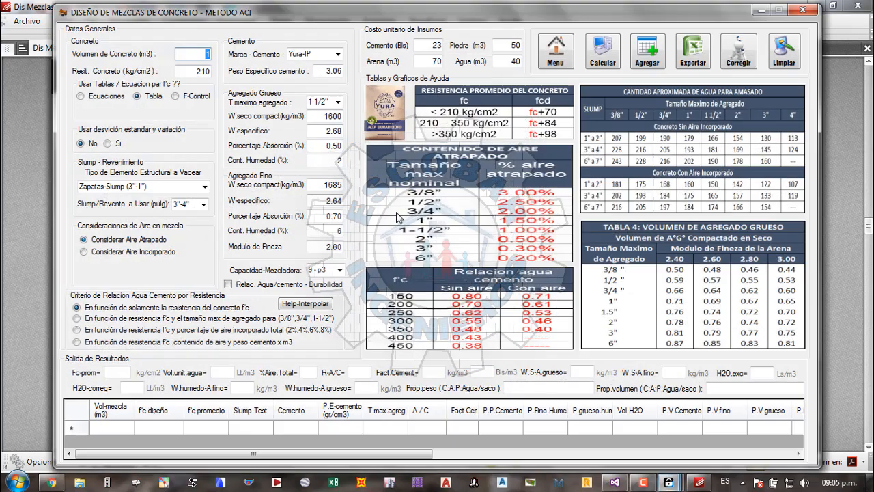
- Return to the PDF and check the design strength and standard deviation in the specifications of Ejemplo N° 2
left_click(761, 10)
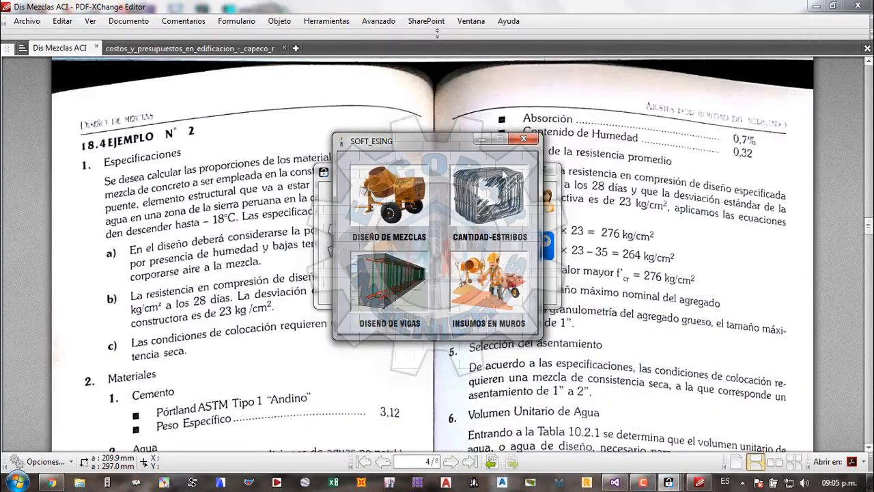
left_click(482, 142)
left_click(503, 173)
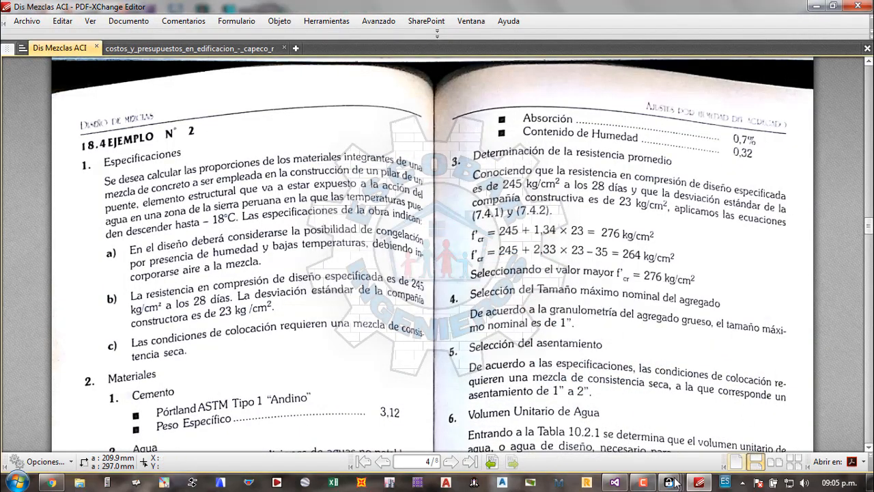
left_click(675, 483)
left_click(756, 437)
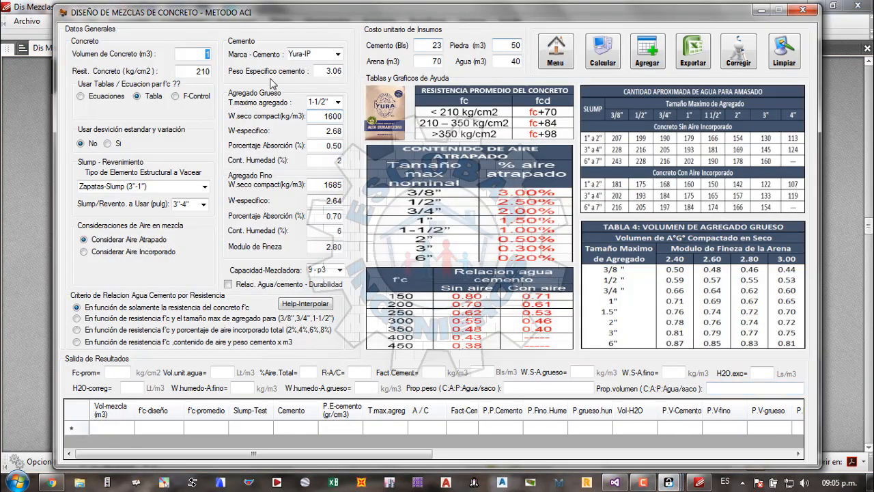
left_click(26, 113)
scroll(325, 216, "down", 3)
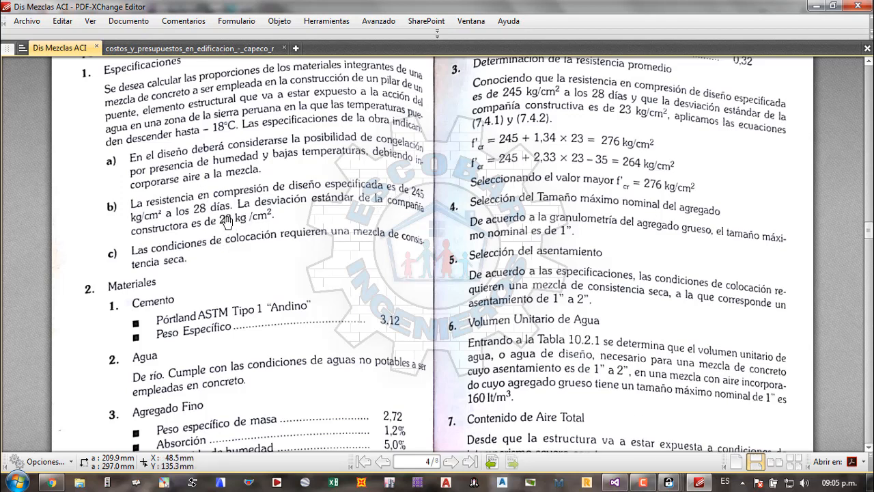
- In the mix design form, set the concrete strength to 245 kg/cm2, choose Ecuaciones for f'c, and enter a standard deviation of 23
mouse_move(670, 483)
left_click(743, 439)
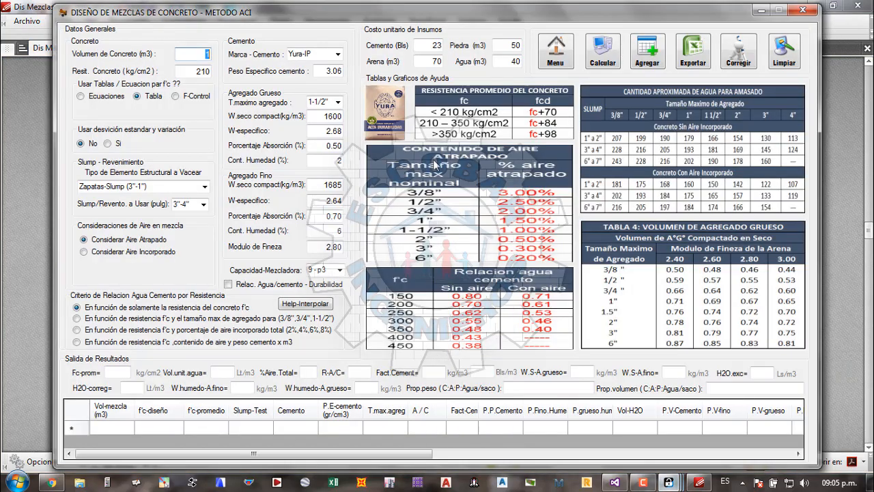
left_click(198, 71)
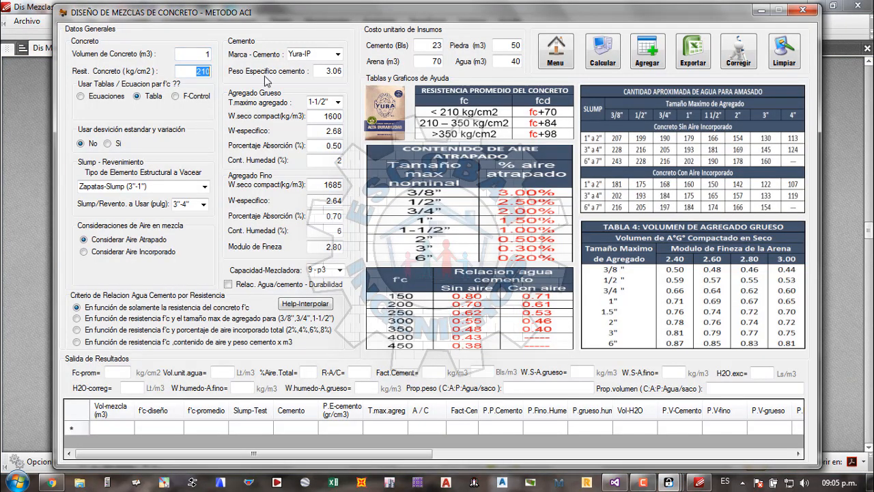
left_click(101, 98)
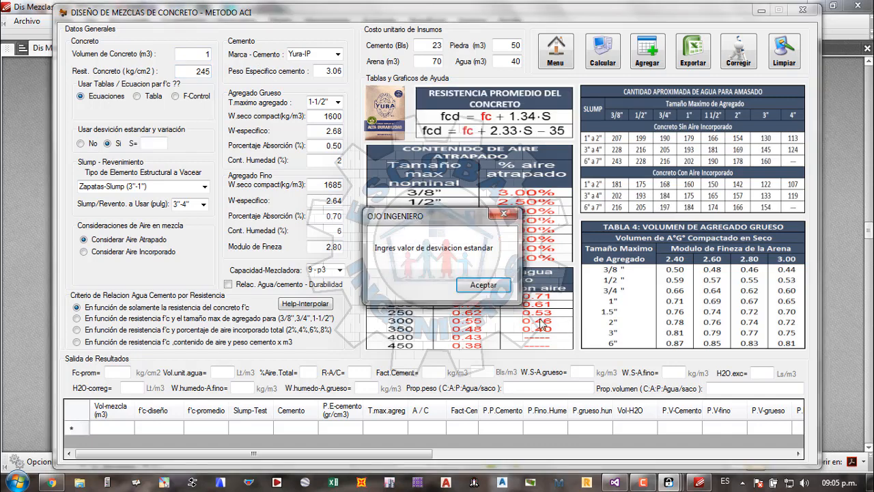
left_click(483, 284)
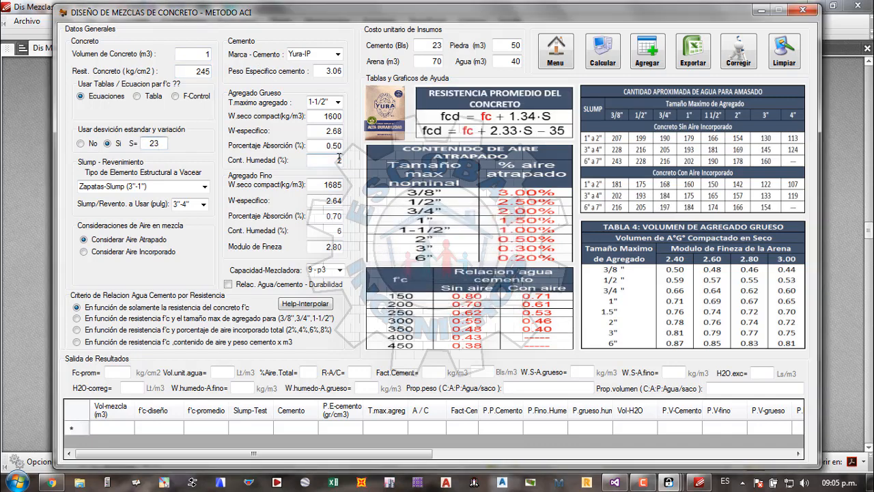
- Set the slump to 1"-2" and consider incorporated air in the mix with Severa exposure
left_click(203, 204)
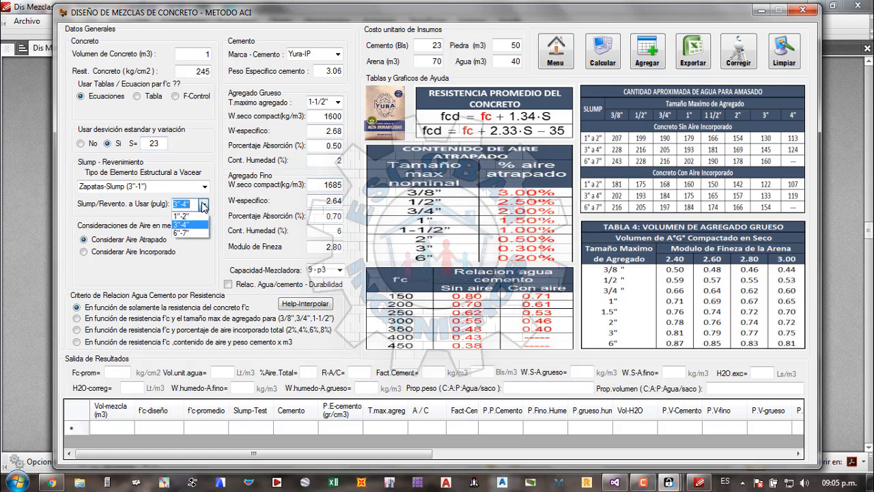
left_click(184, 215)
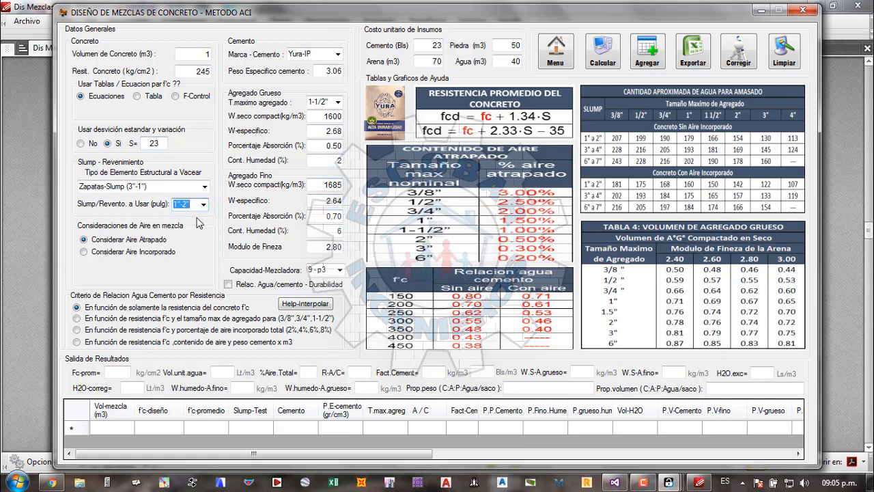
left_click(105, 253)
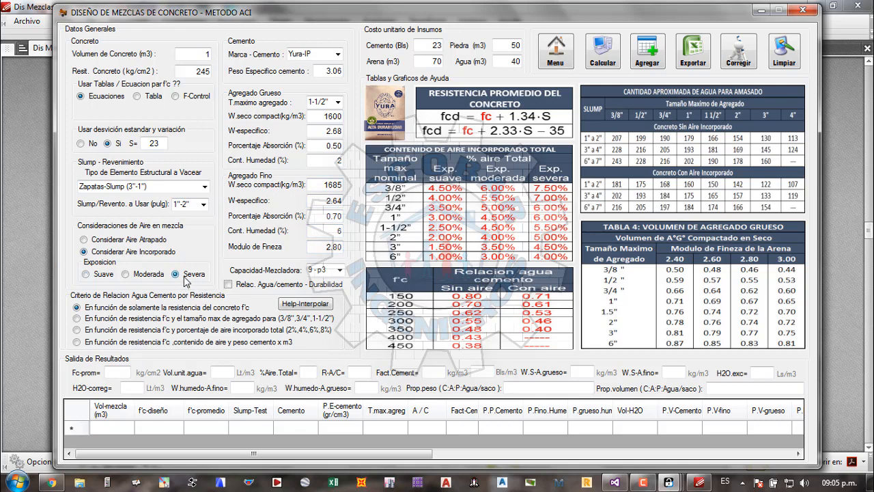
- Check the cement type in the PDF example and set the cement brand in the mix design form to Andino-I
left_click(40, 104)
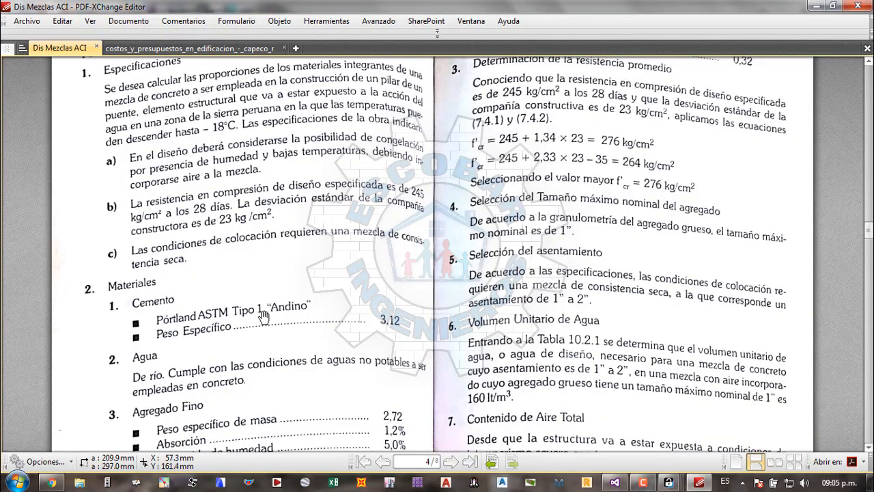
left_click(669, 482)
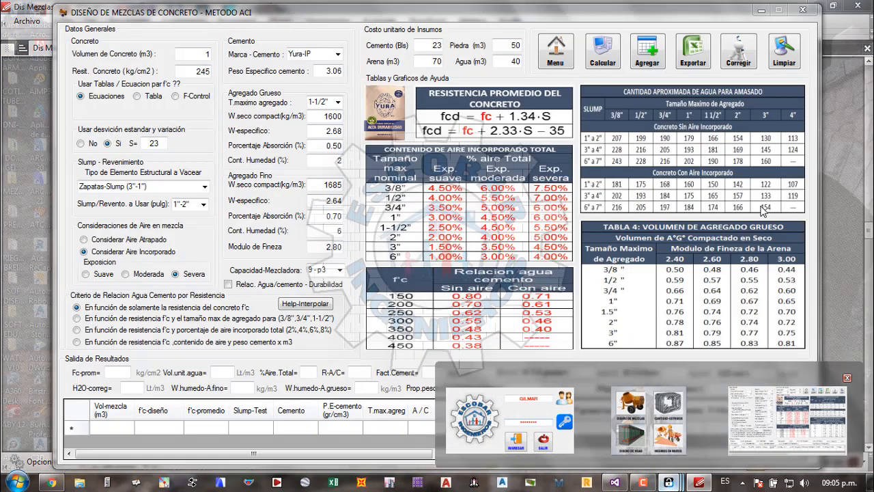
left_click(337, 54)
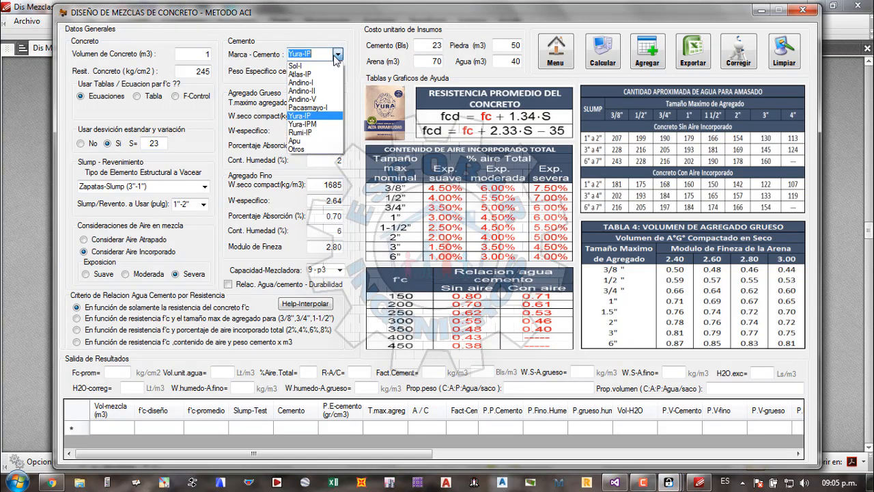
left_click(310, 77)
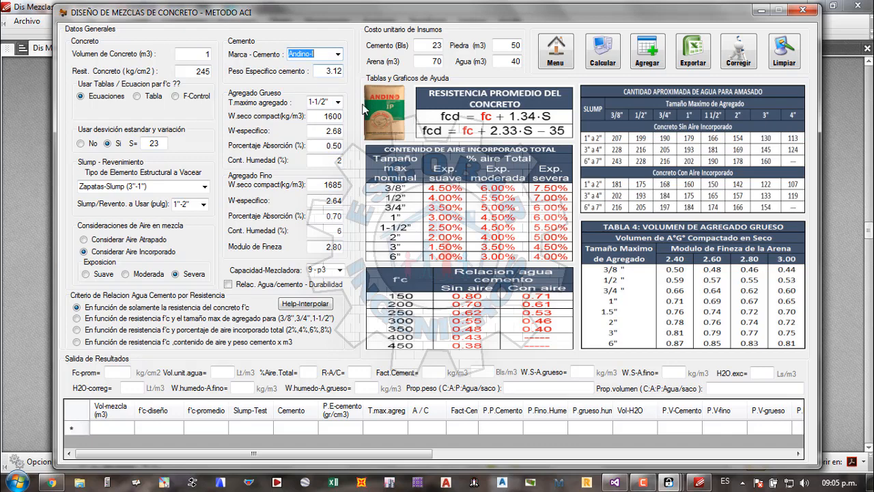
- Return to the PDF and check the fine and coarse aggregate properties listed under the materials of Ejemplo N° 2
left_click(43, 132)
scroll(549, 260, "down", 5)
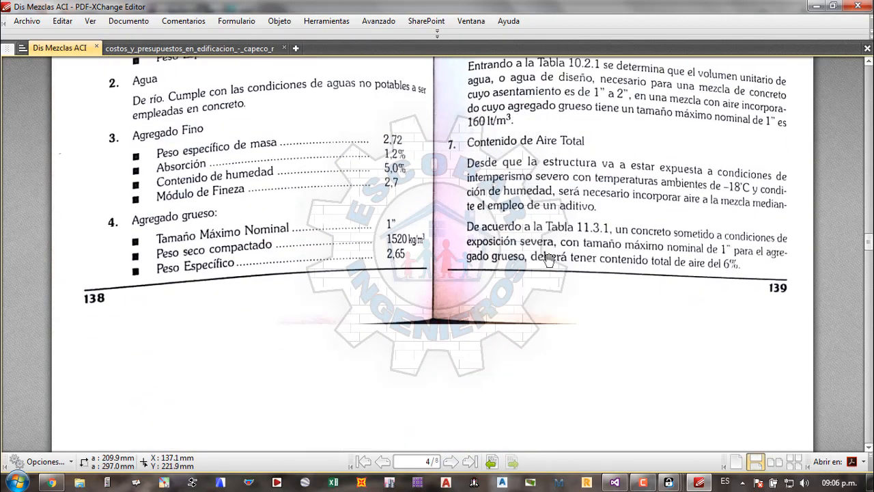
scroll(548, 260, "up", 2)
scroll(335, 267, "down", 1)
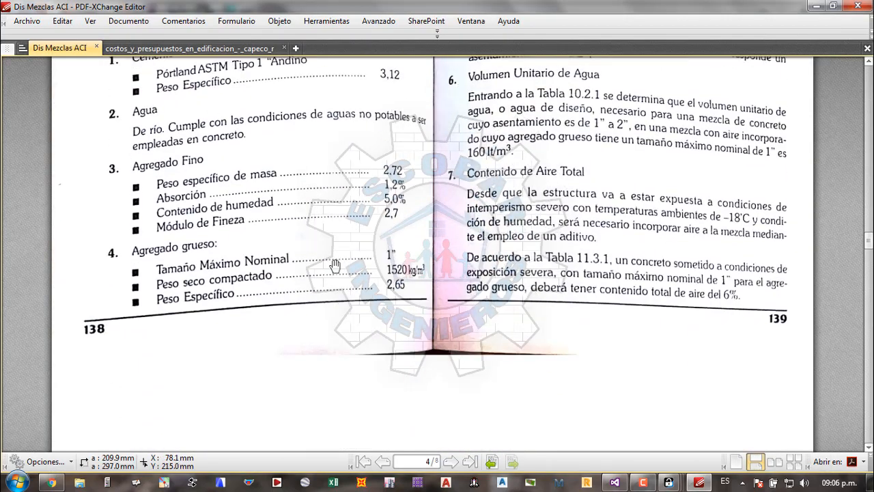
scroll(194, 247, "down", 1)
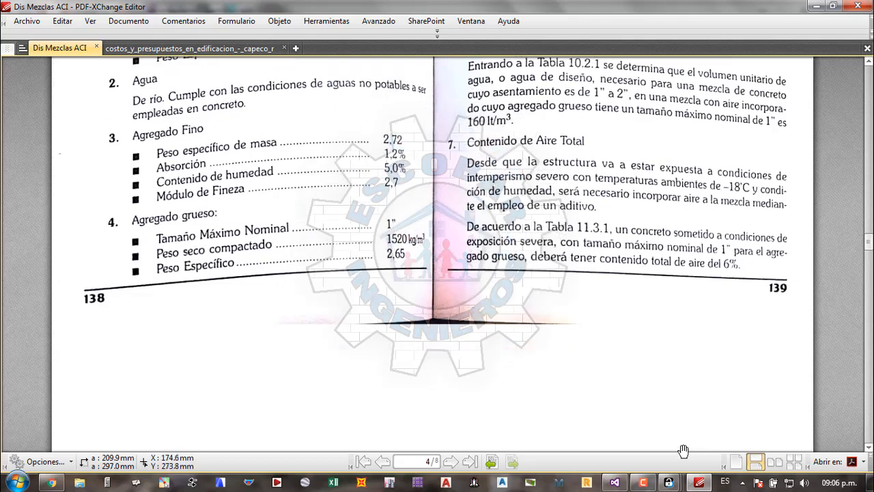
- In the mix design form, set the coarse aggregate's maximum size to 1" and its dry compacted weight to 1520 kg/m3
left_click(669, 483)
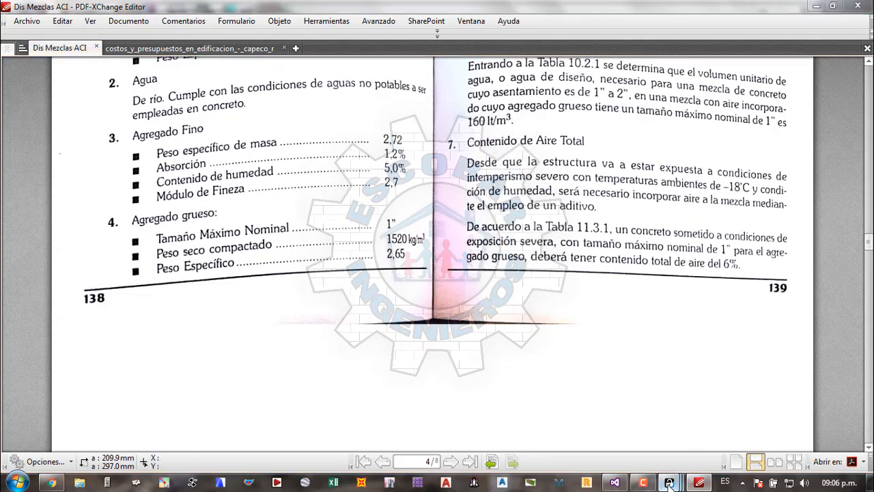
left_click(788, 414)
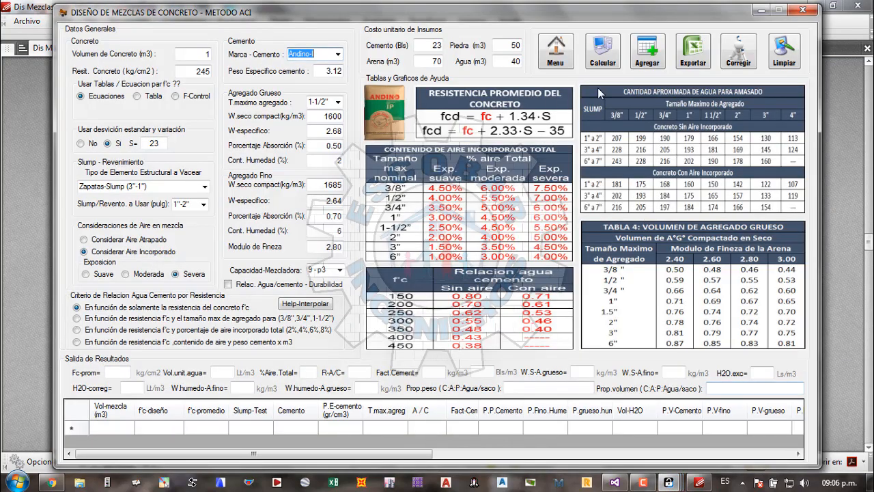
left_click(339, 103)
left_click(321, 140)
key("Tab")
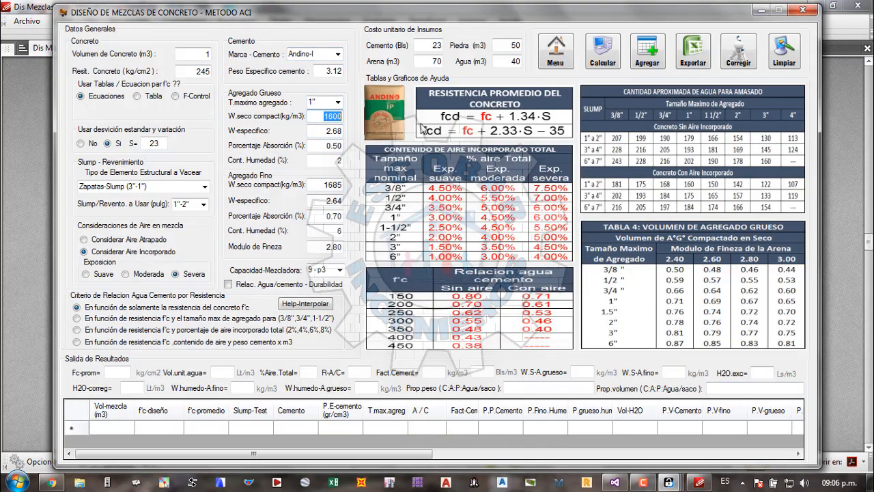
type("152")
key("Tab")
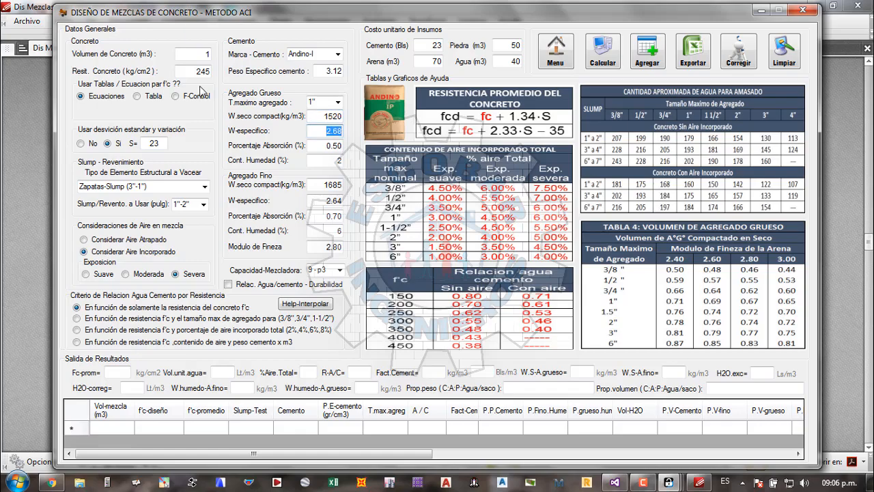
- Check the remaining coarse aggregate data in the PDF and enter specific weight 2.65, absorption 0.70 % and moisture content 0.32 % in the form
left_click_drag(194, 12, 271, 11)
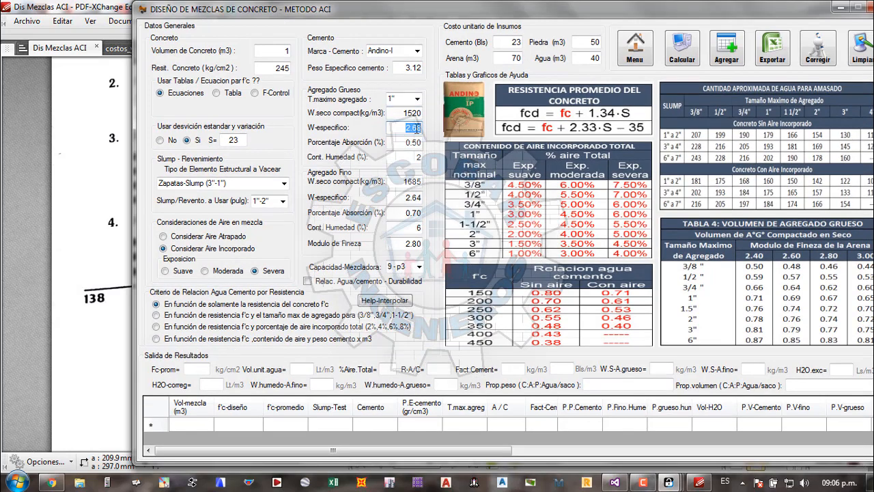
key("Tab")
left_click(94, 125)
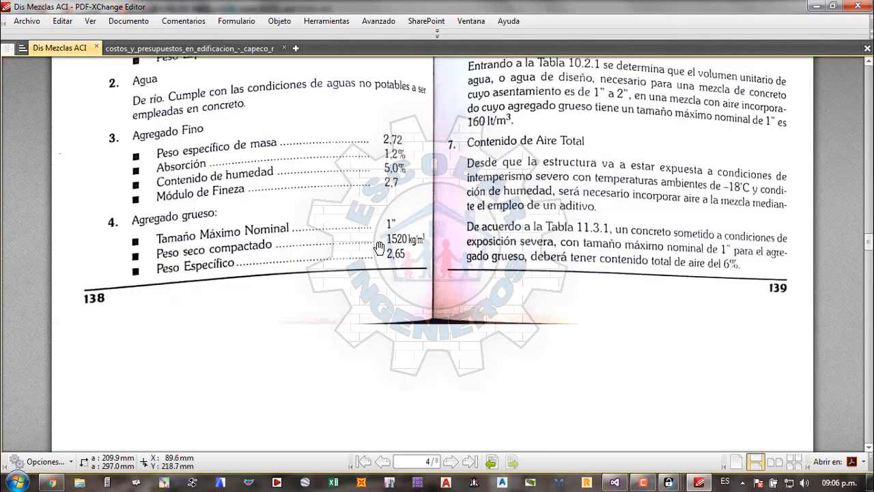
scroll(381, 247, "up", 10)
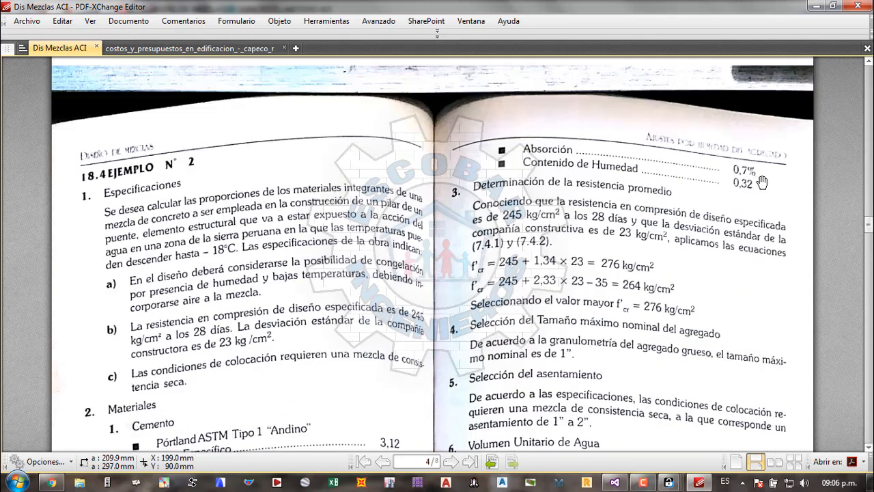
mouse_move(670, 482)
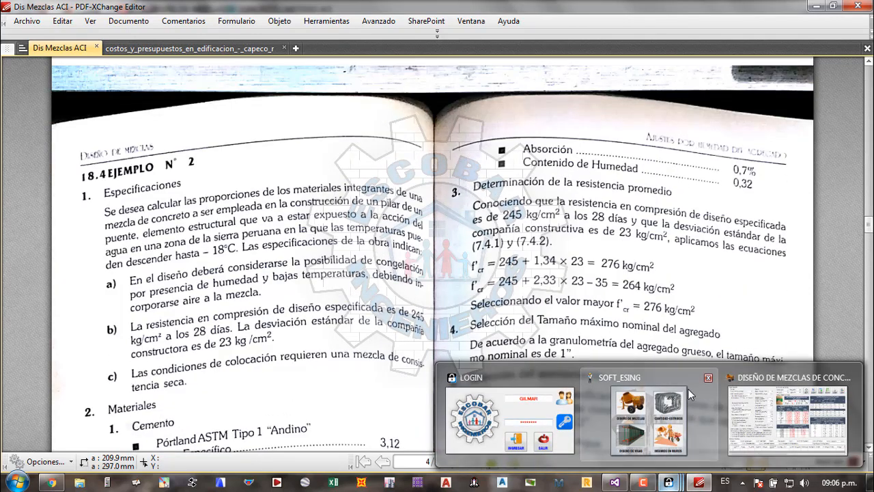
left_click(786, 420)
type("0")
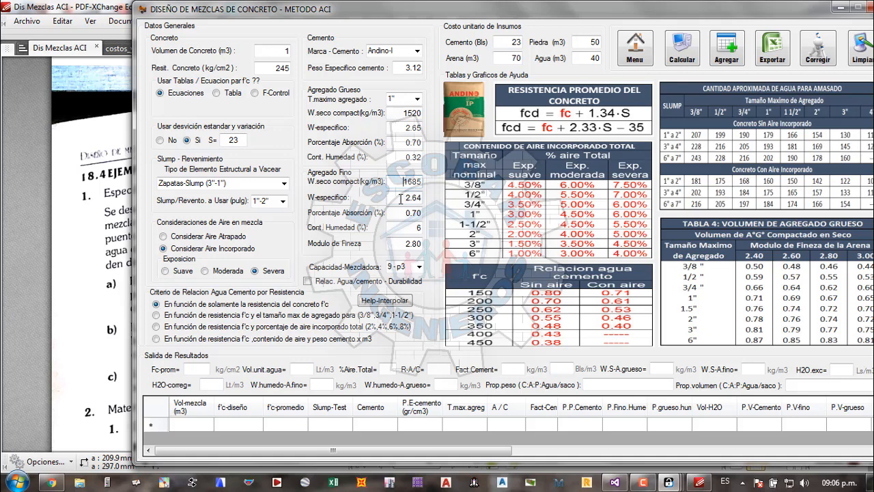
- Place the form beside the PDF's fine aggregate data and enter specific weight 2.72, absorption 1.20 %, moisture content 5 % and fineness modulus 2.70
left_click(101, 192)
scroll(532, 274, "down", 5)
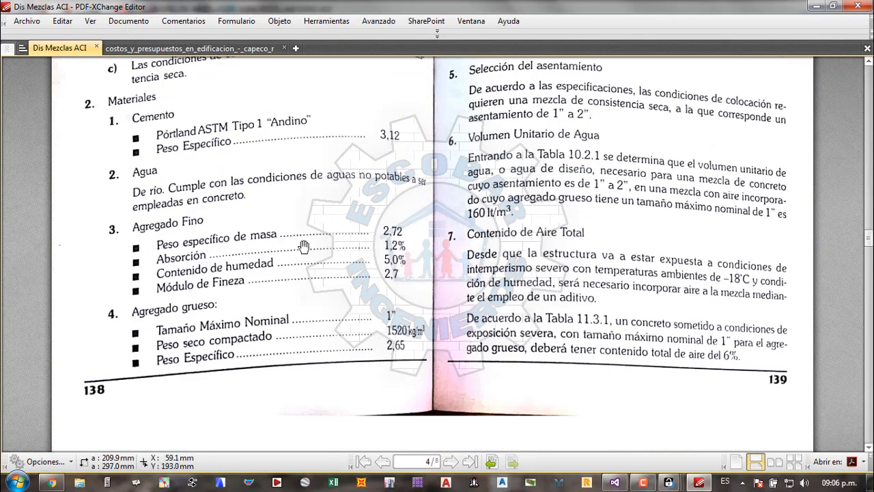
mouse_move(679, 485)
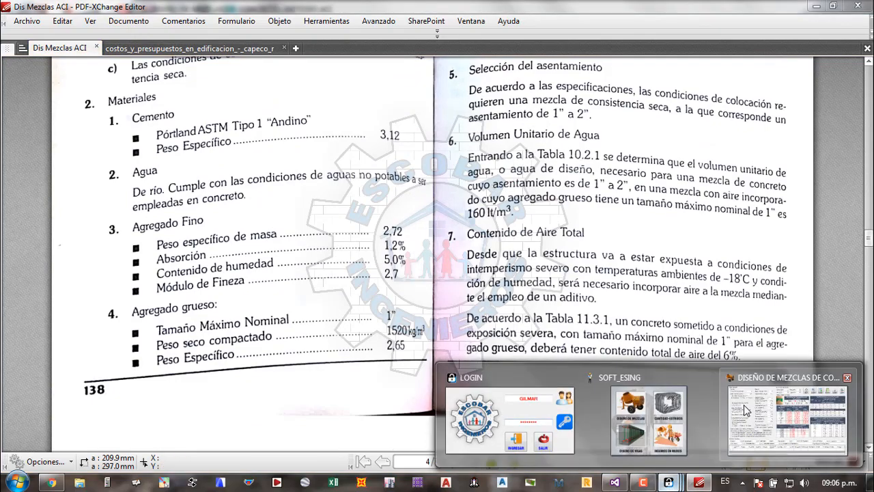
left_click(796, 413)
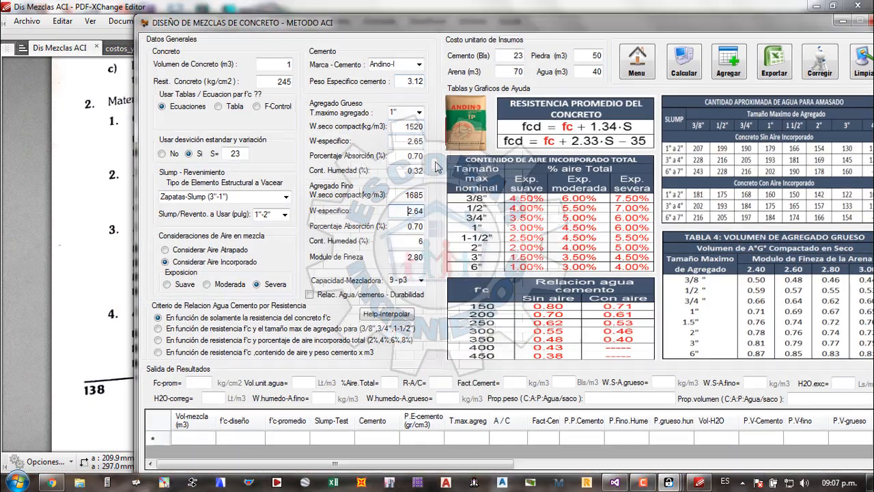
left_click_drag(437, 24, 721, 26)
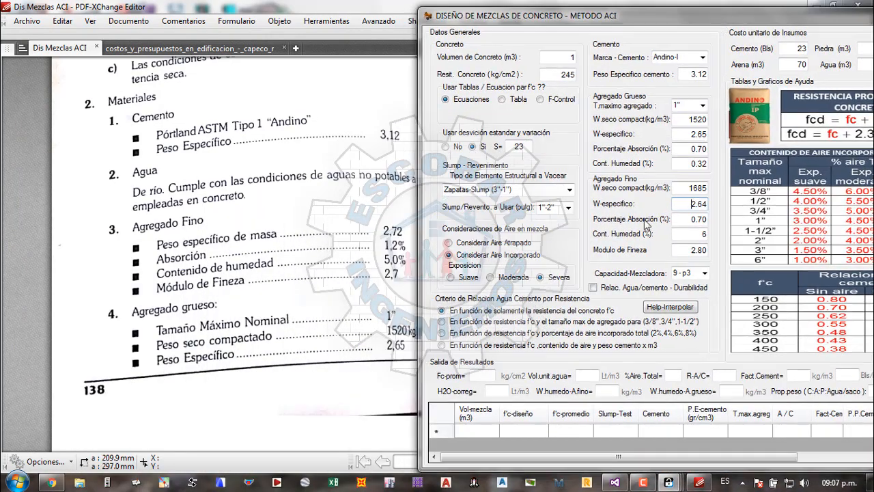
double_click(687, 203)
type("2")
key("Tab")
type("2")
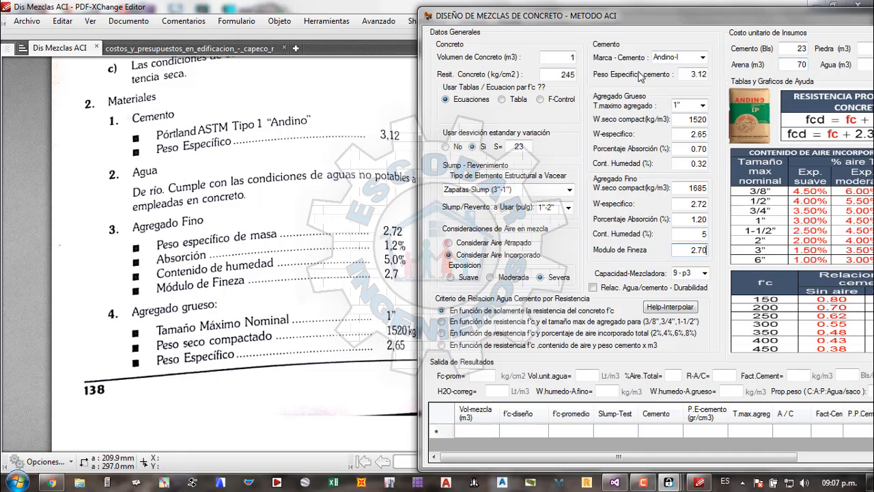
- Calculate the mix design and compare its average strength, unit water volume and air content with the PDF example
left_click_drag(668, 19, 299, 6)
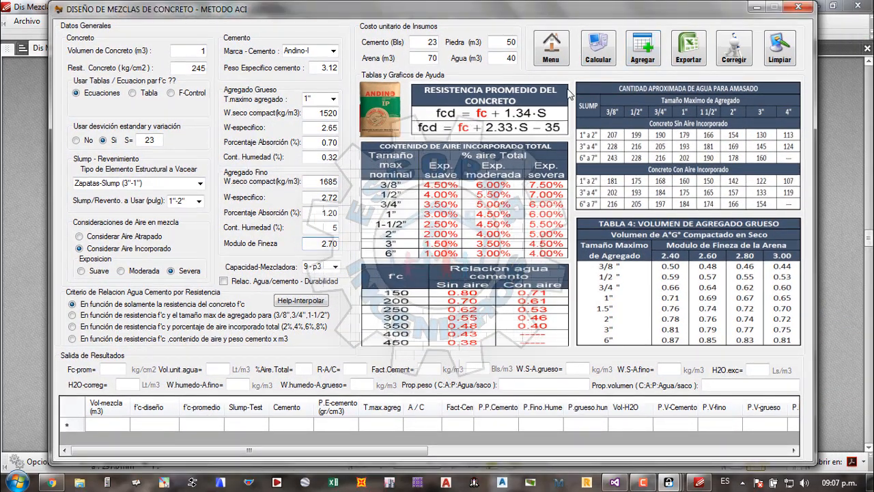
left_click(593, 64)
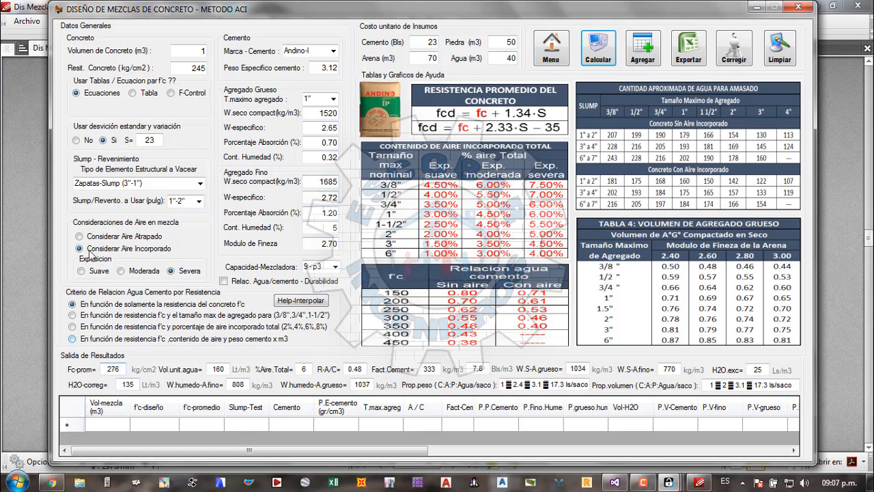
left_click(36, 231)
scroll(442, 335, "down", 3)
scroll(504, 349, "up", 3)
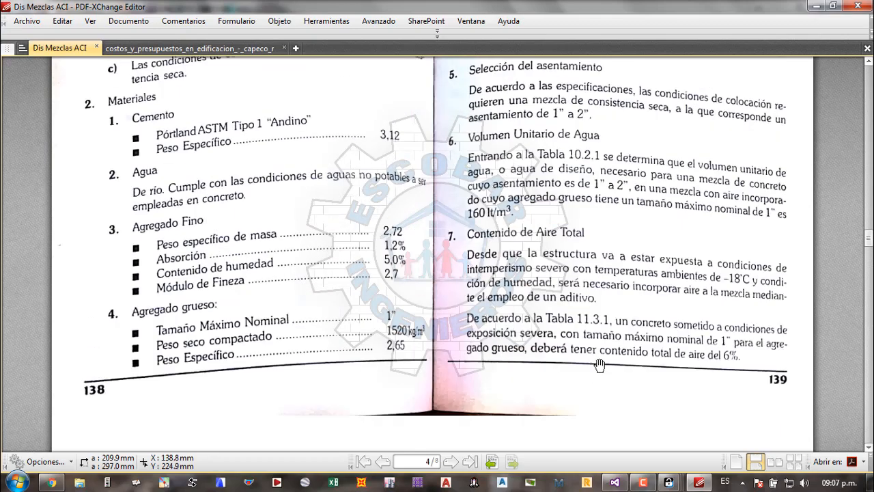
scroll(599, 366, "up", 5)
scroll(611, 310, "down", 1)
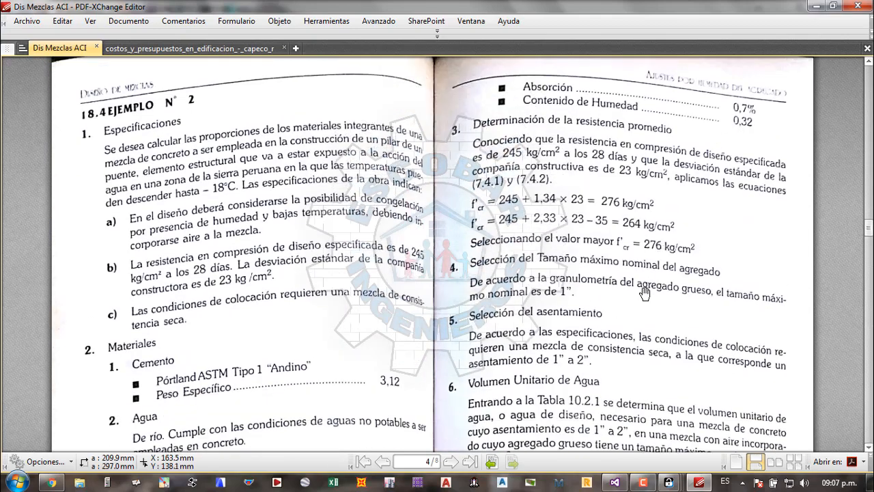
scroll(645, 293, "down", 3)
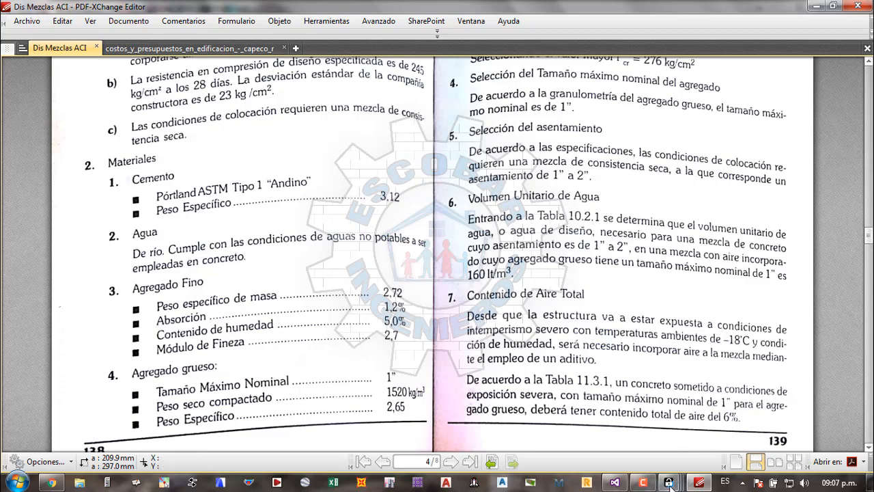
mouse_move(669, 483)
left_click(763, 422)
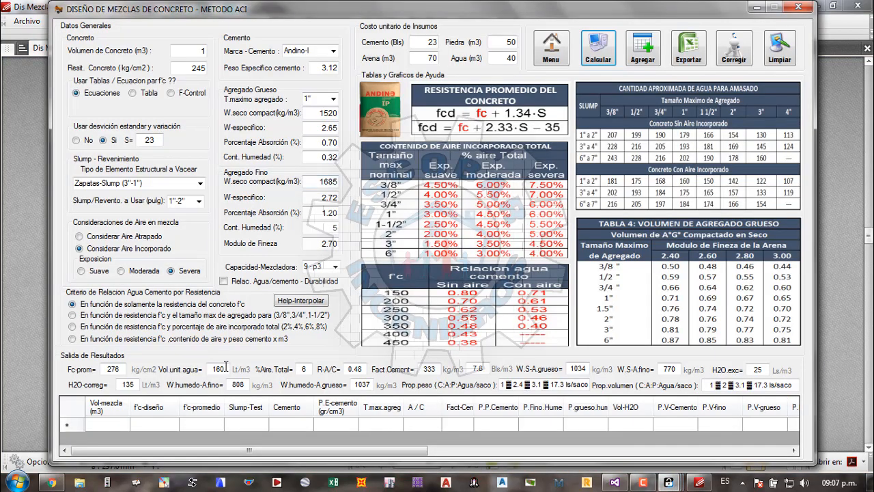
- Check the water-cement ratios by strength and durability in the PDF, and briefly view the form's durability ratio tables
left_click(846, 218)
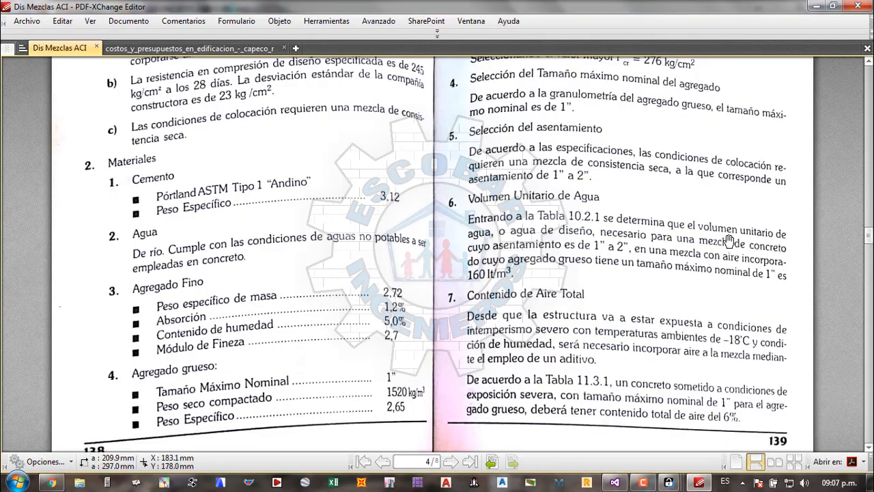
scroll(730, 240, "down", 3)
scroll(571, 249, "down", 1)
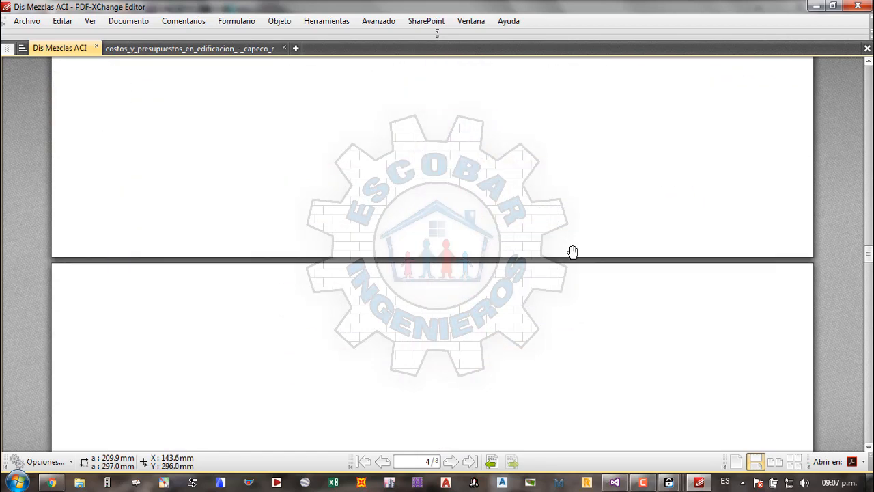
scroll(573, 251, "down", 3)
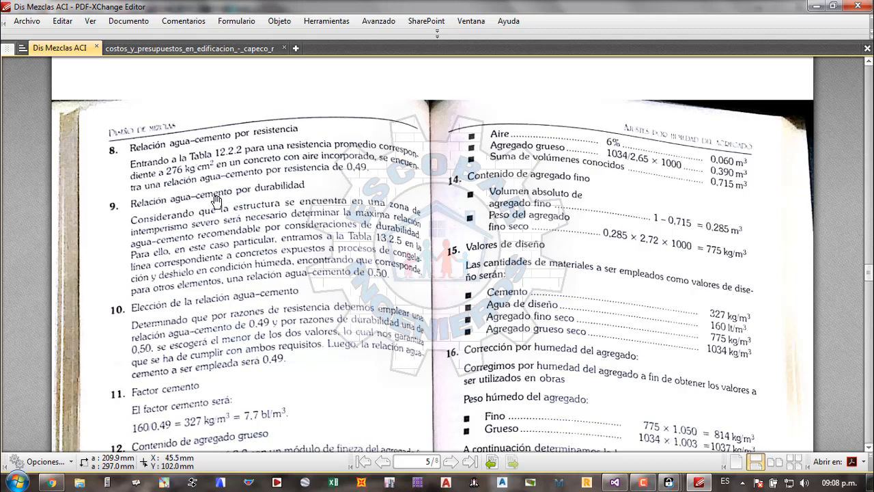
mouse_move(669, 483)
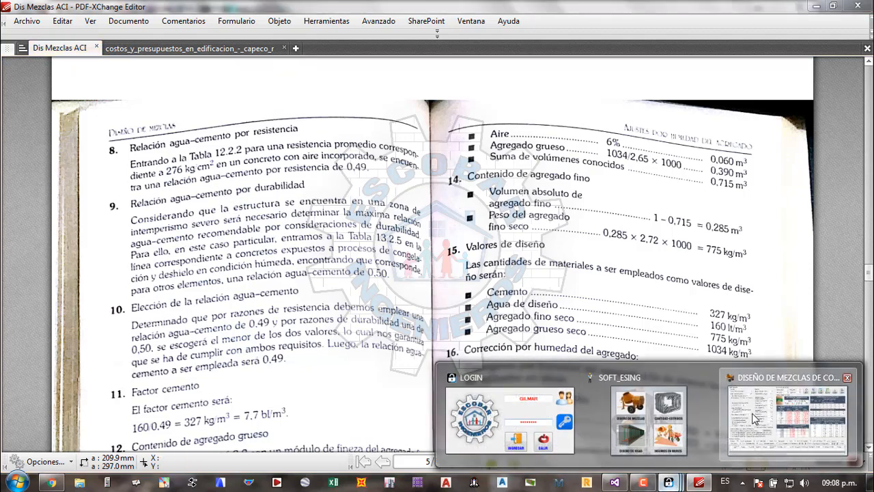
left_click(754, 418)
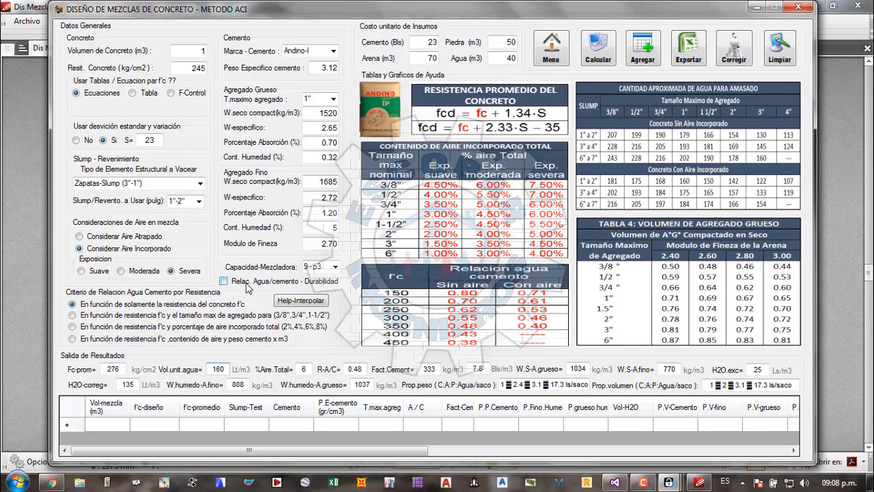
left_click(223, 281)
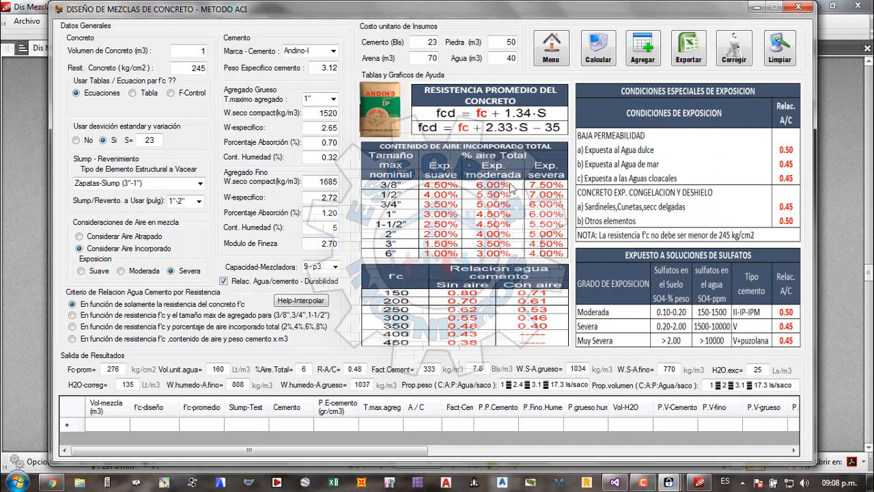
left_click(223, 280)
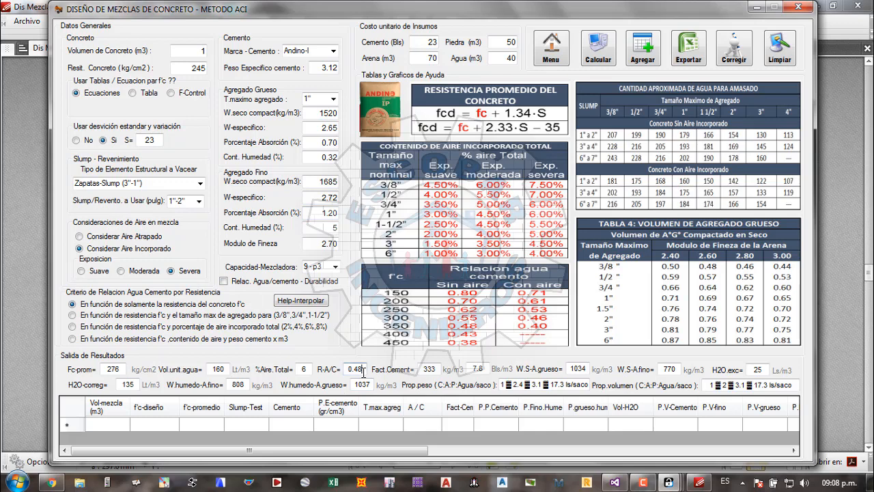
- Override the water-cement ratio with 0.49 as in the PDF, correct the calculated mix, and return to the PDF for comparison
key("alt+Tab")
scroll(495, 326, "down", 3)
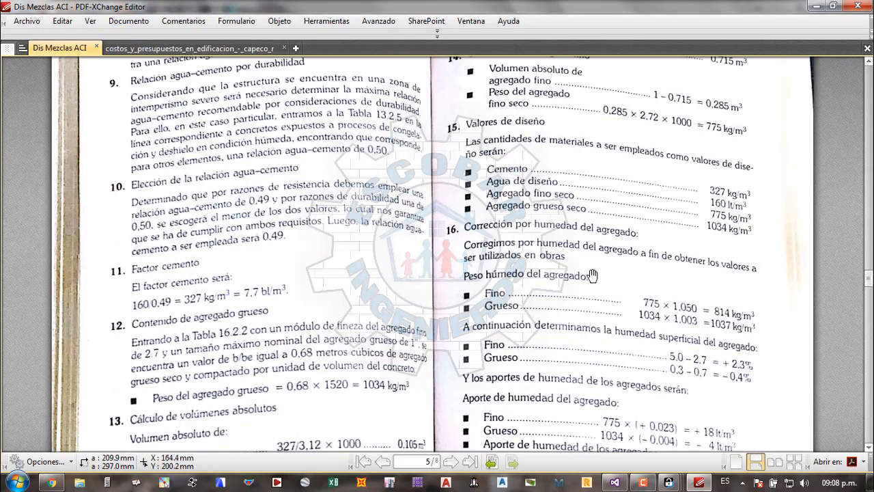
mouse_move(670, 481)
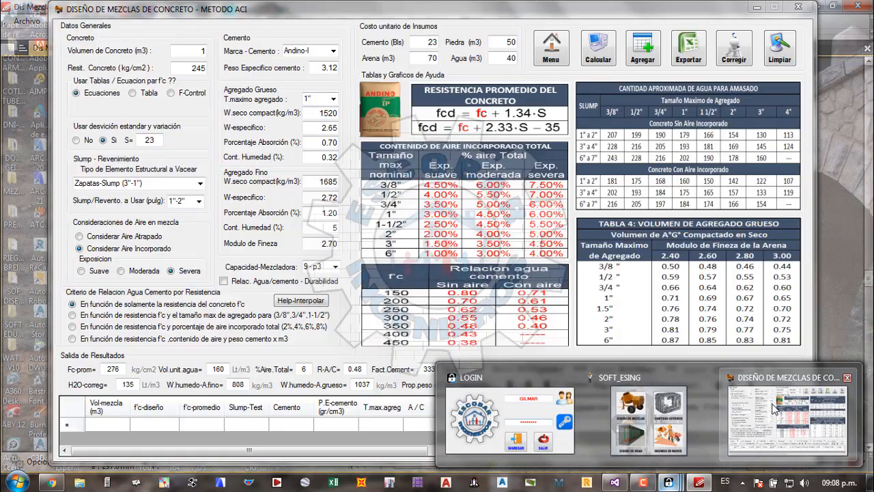
left_click(786, 418)
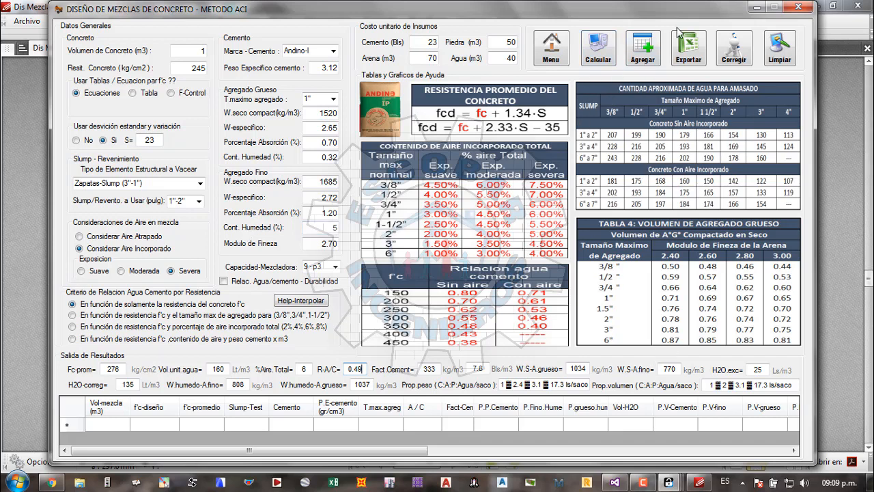
left_click(732, 58)
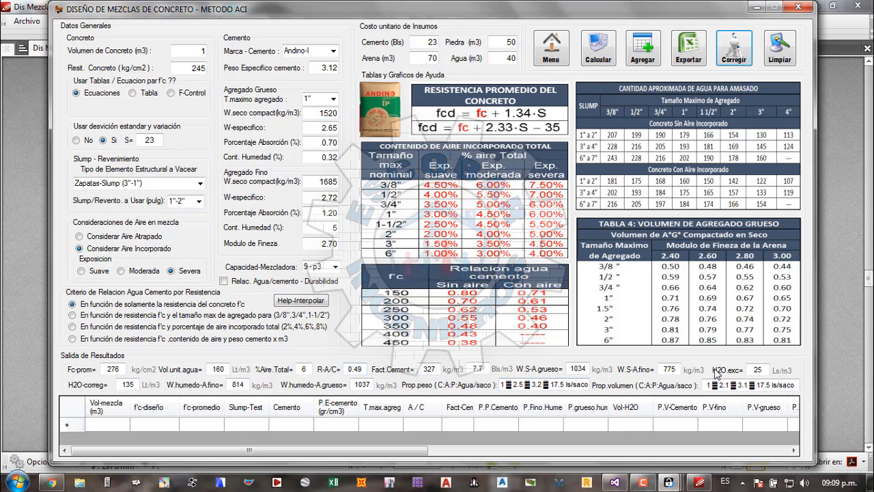
left_click(36, 194)
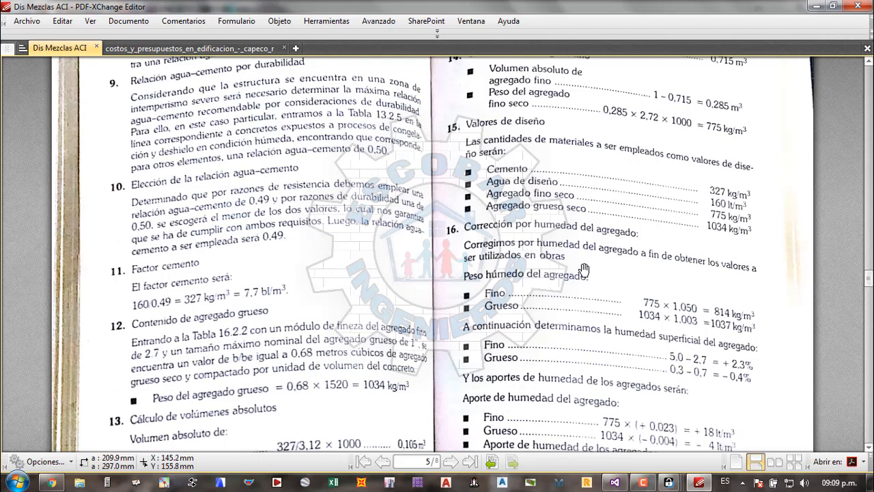
- Compare the PDF's cement factor and dry coarse aggregate weight with the results calculated in the mix design form
scroll(610, 235, "down", 3)
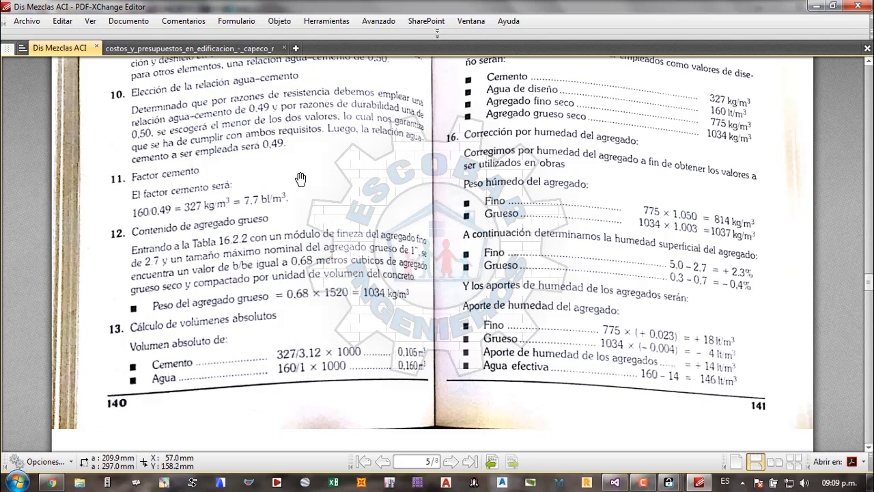
left_click(671, 481)
left_click(801, 422)
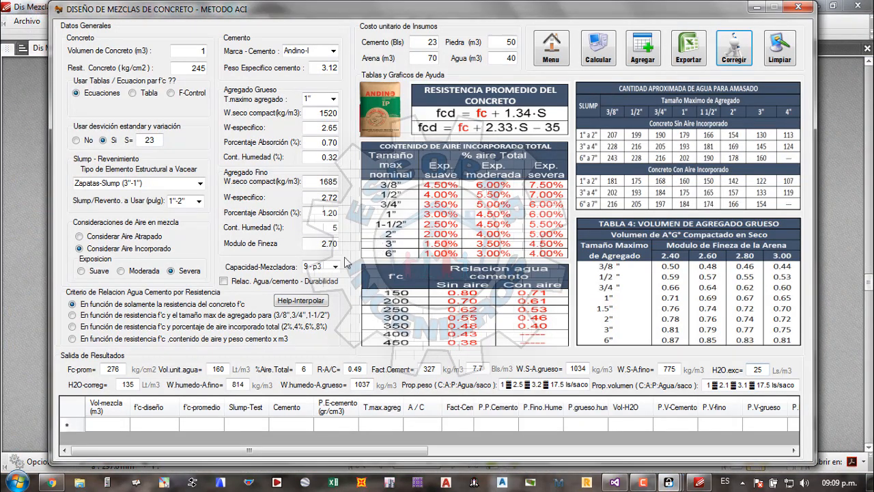
left_click(436, 370)
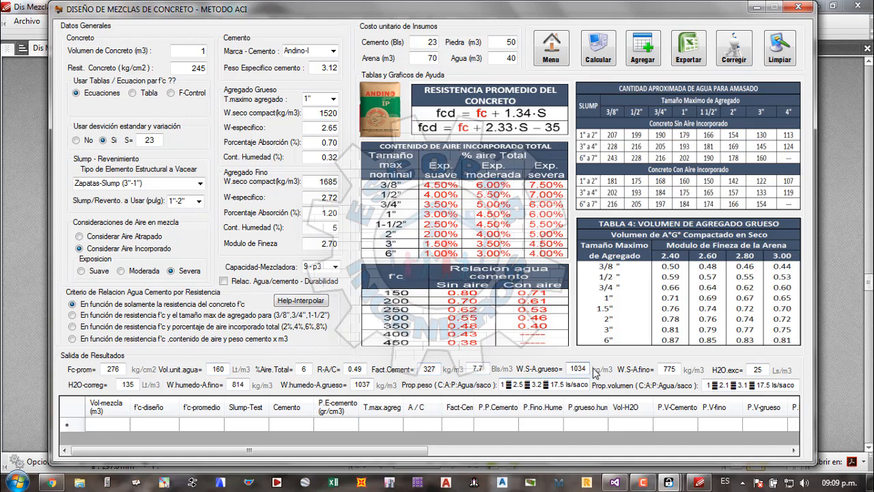
left_click(38, 173)
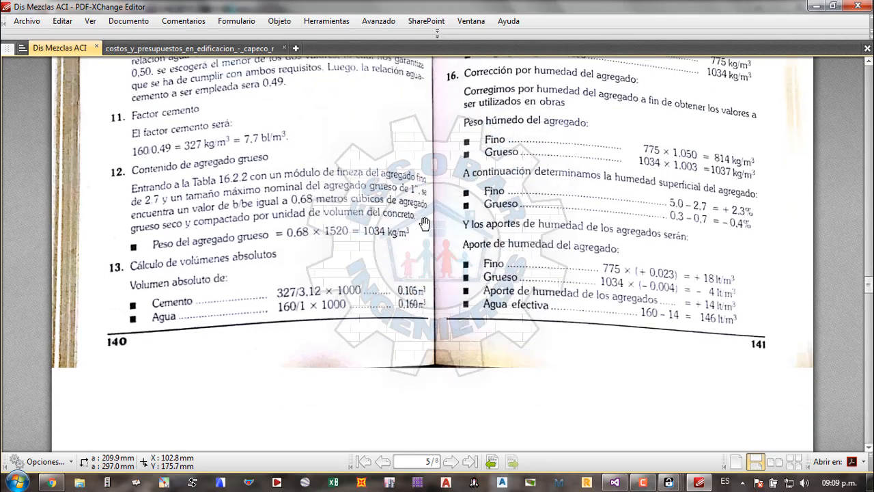
- Review the PDF's fine aggregate content, design values and moisture correction sections
scroll(425, 223, "up", 2)
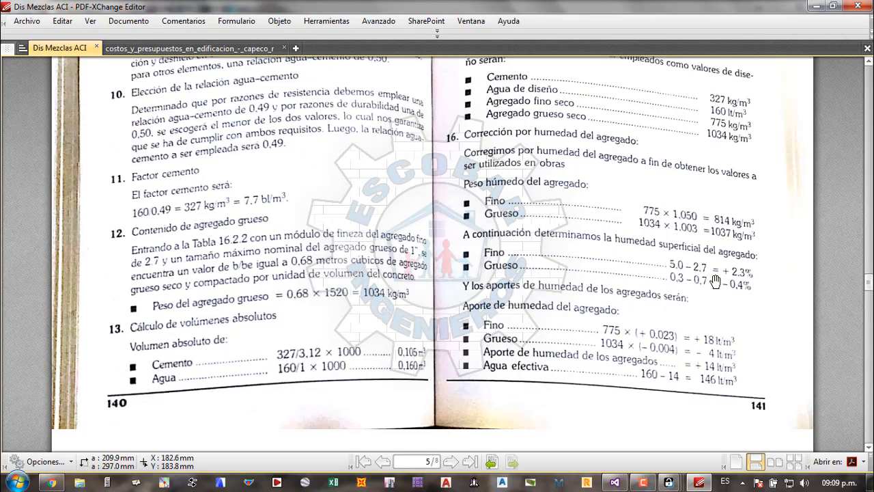
scroll(716, 280, "up", 4)
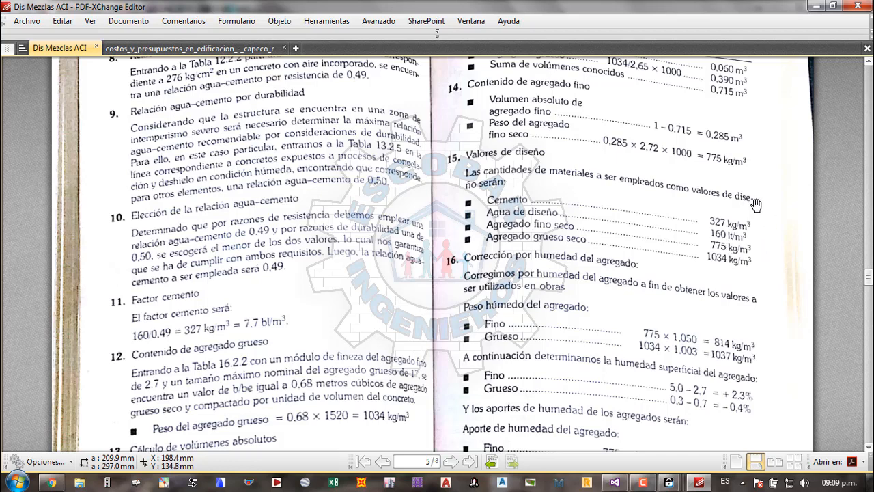
scroll(683, 216, "down", 2)
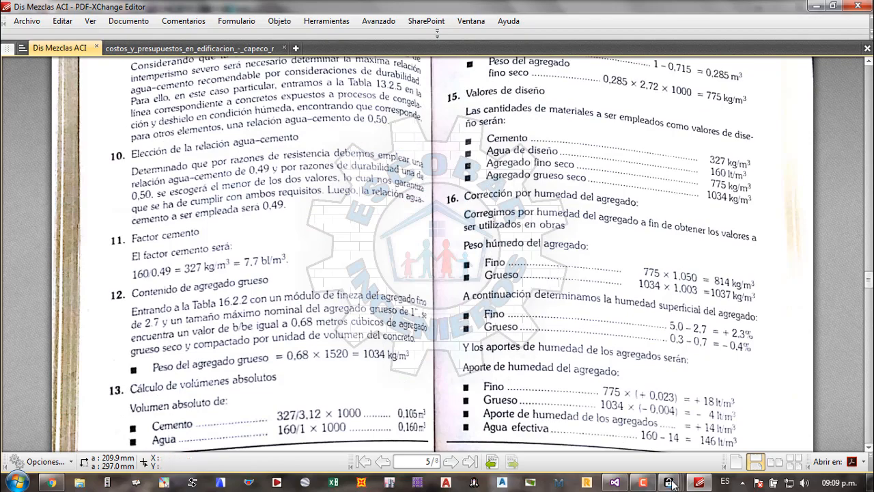
- Try to arrange the mix design form over the PDF so the example's design values stay visible beside it
mouse_move(669, 483)
left_click(762, 424)
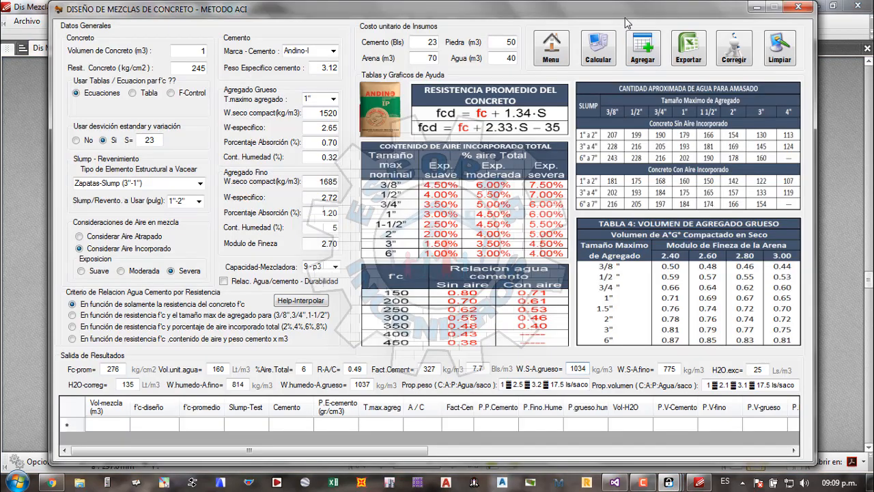
left_click_drag(626, 10, 707, 227)
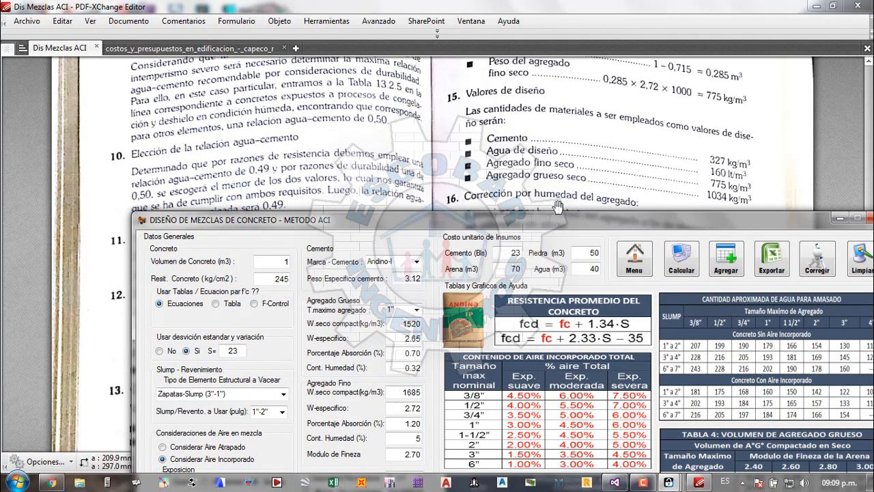
left_click(572, 141)
scroll(573, 210, "up", 5)
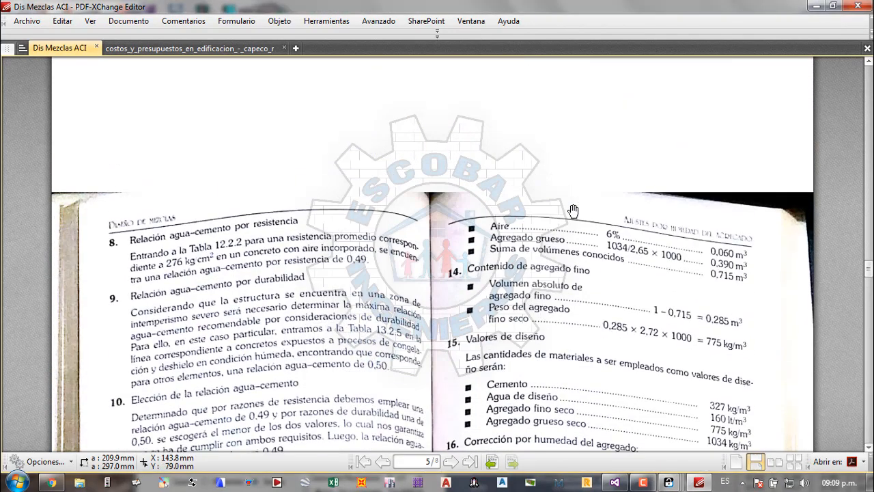
left_click(669, 483)
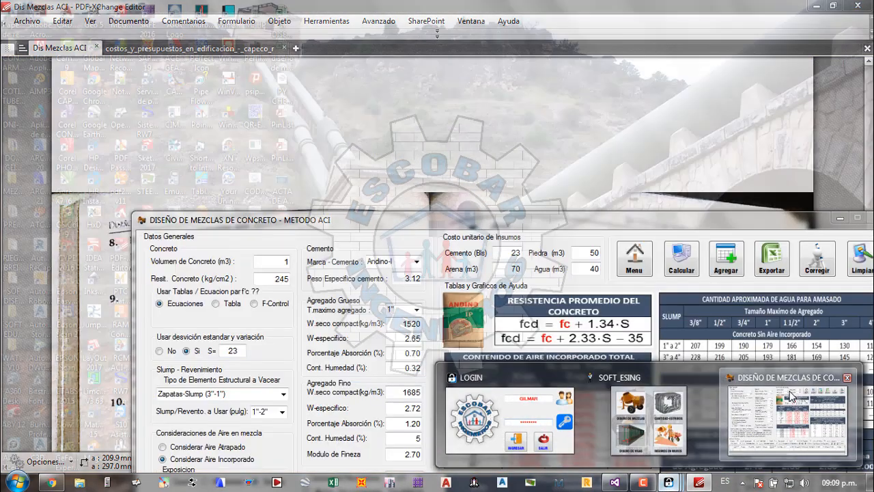
left_click(790, 396)
left_click_drag(614, 217, 507, 2)
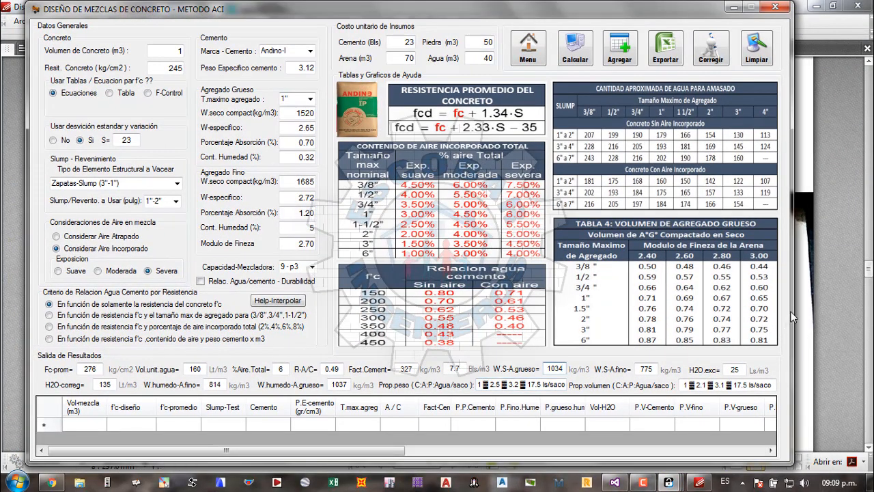
left_click_drag(682, 8, 683, 3)
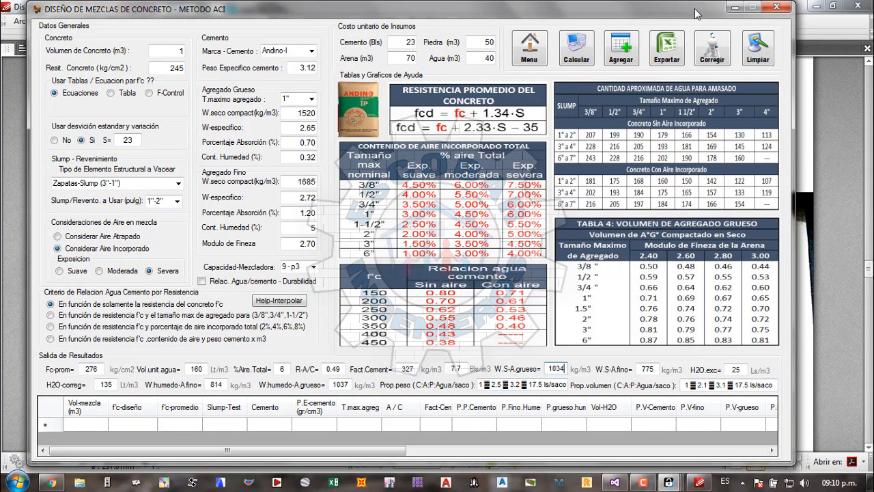
left_click_drag(695, 10, 648, 61)
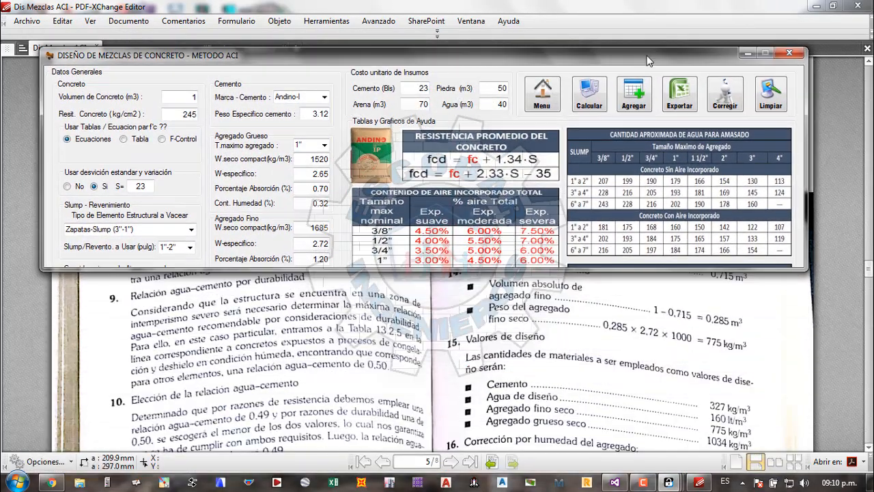
left_click(638, 274)
- Resize the mix design form to end just below its results section, reposition it over the PDF, and return to the PDF
mouse_move(675, 487)
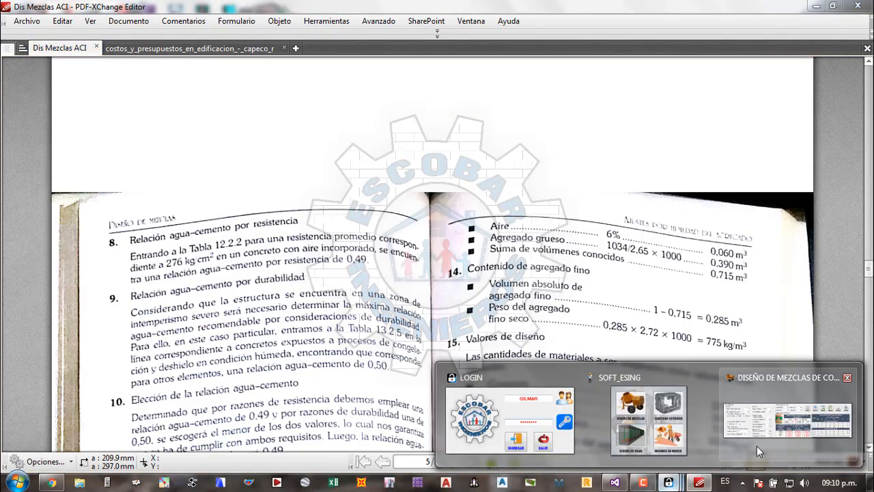
left_click(775, 403)
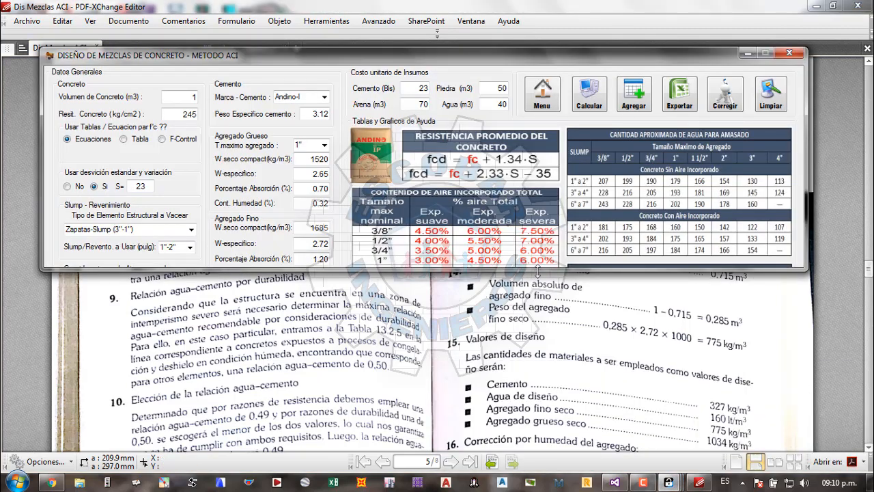
left_click_drag(537, 271, 509, 453)
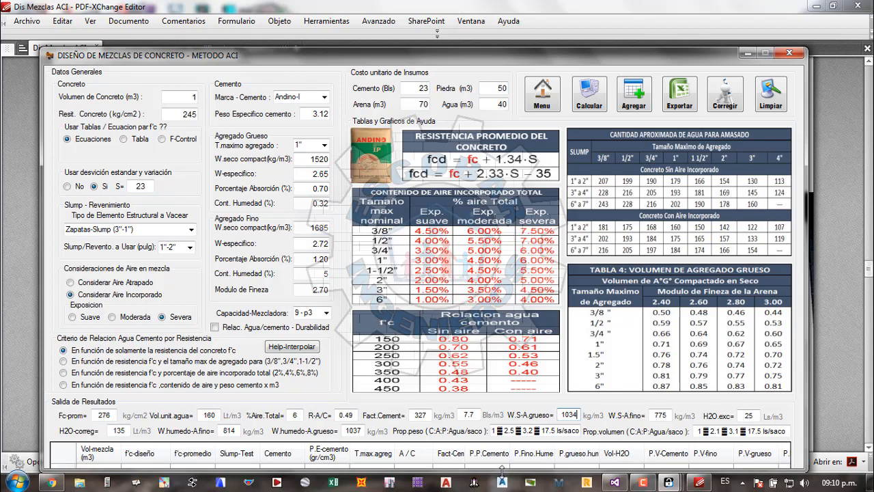
left_click_drag(502, 471, 513, 448)
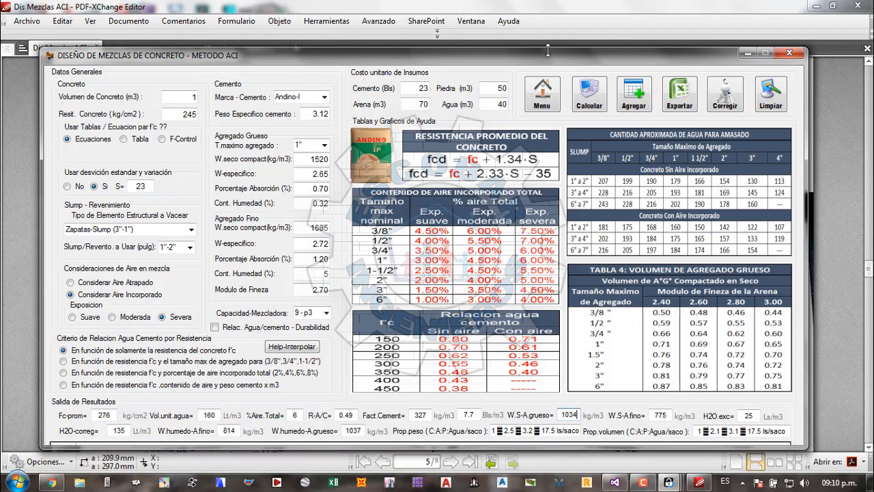
mouse_move(547, 50)
left_mouse_down()
mouse_move(547, 273)
mouse_move(552, 5)
mouse_move(550, 35)
left_mouse_up()
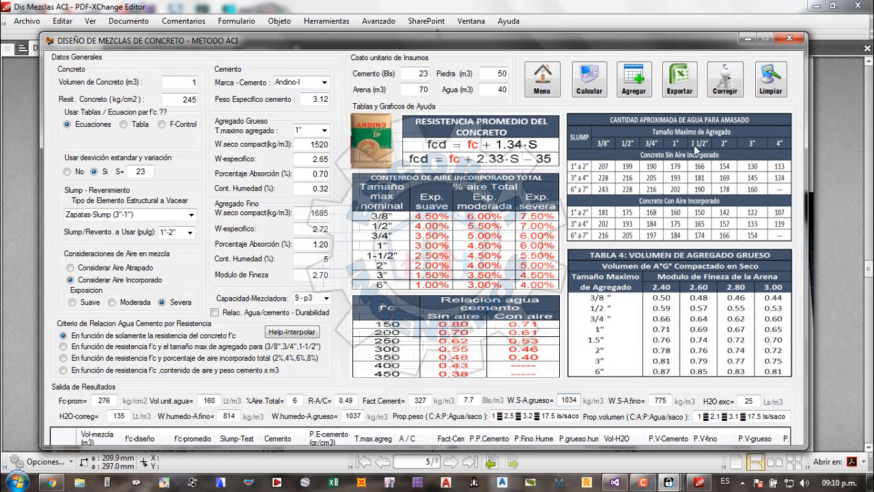
left_click_drag(588, 45, 586, 1)
left_click(834, 253)
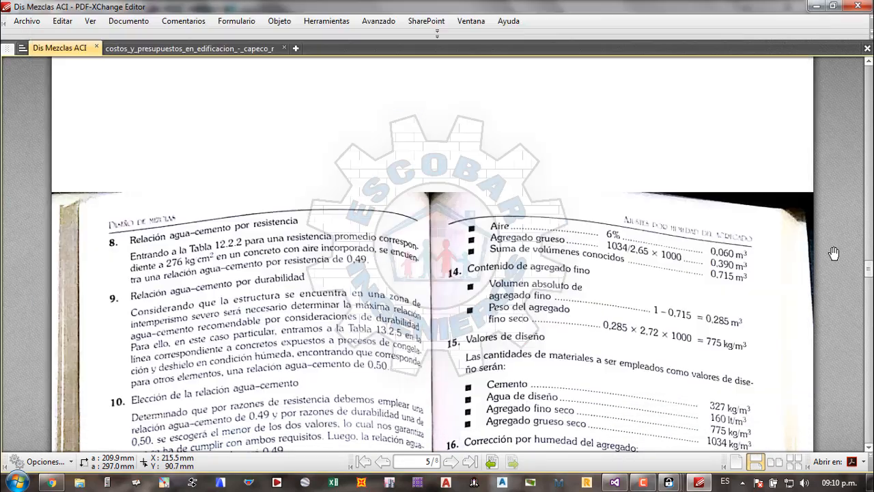
- Compare the PDF's design values for cement, water, dry fine aggregate and dry coarse aggregate with the form's results
scroll(833, 254, "down", 7)
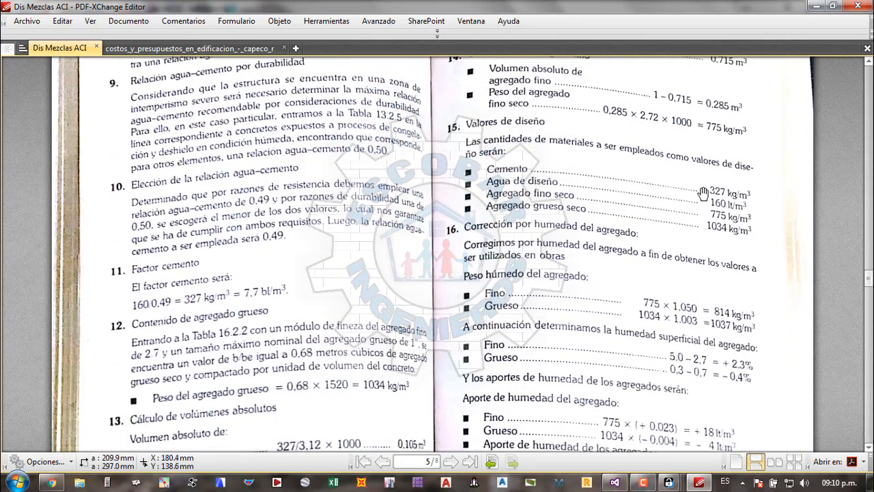
mouse_move(669, 482)
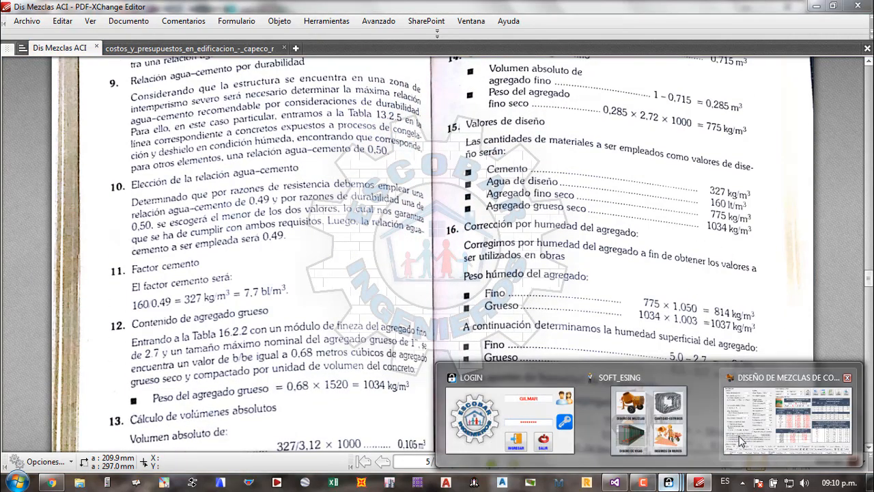
left_click(753, 427)
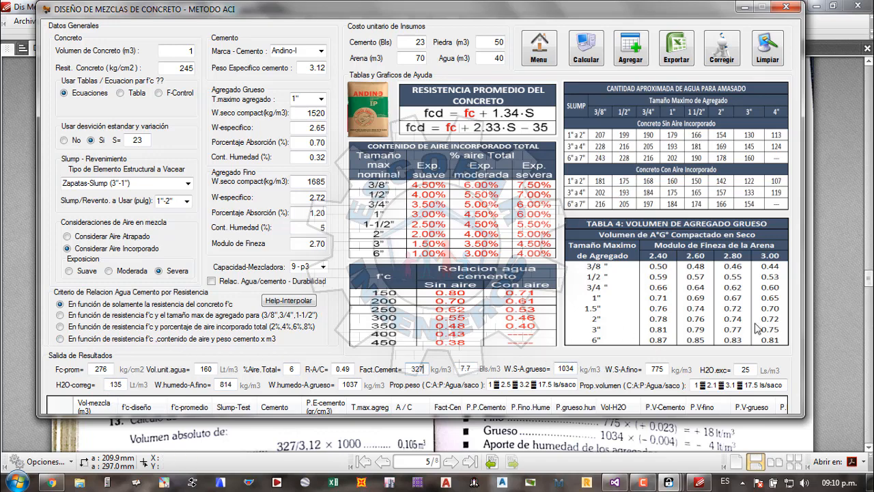
left_click(830, 302)
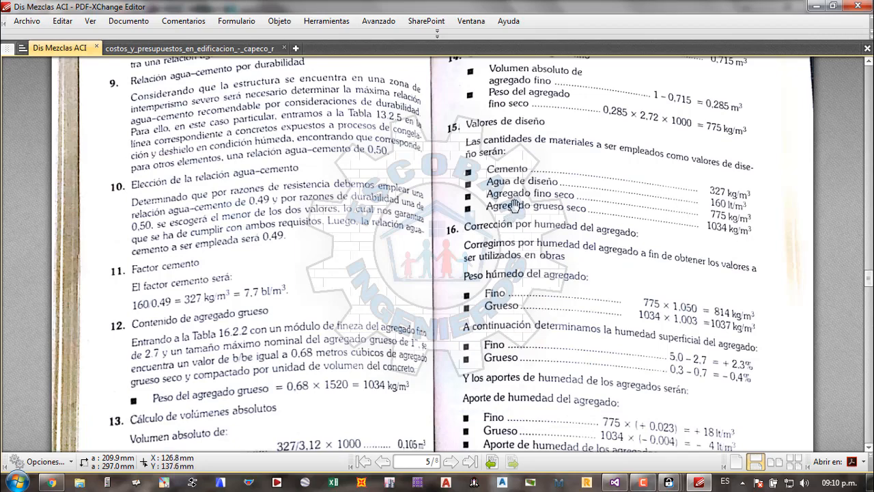
mouse_move(670, 483)
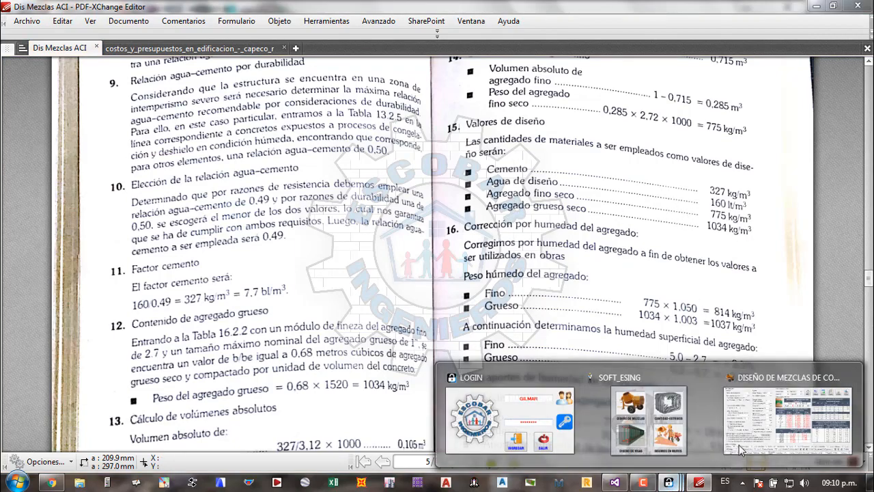
left_click(741, 449)
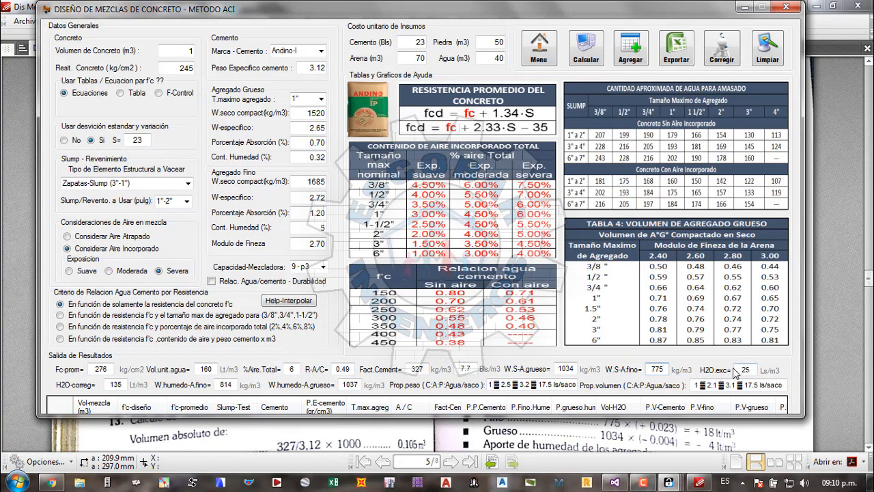
left_click(825, 338)
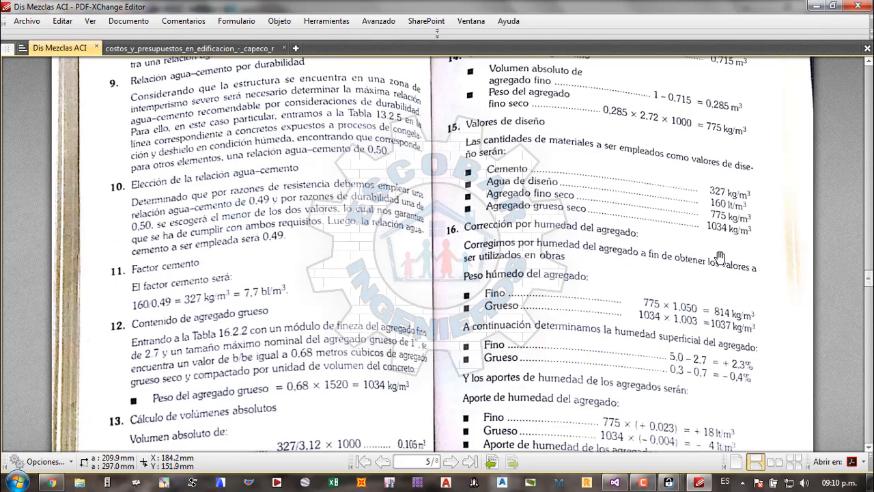
- Compare the PDF's aggregate moisture contribution and effective water with the form's excess water and corrected water, and return to the PDF
scroll(610, 245, "down", 3)
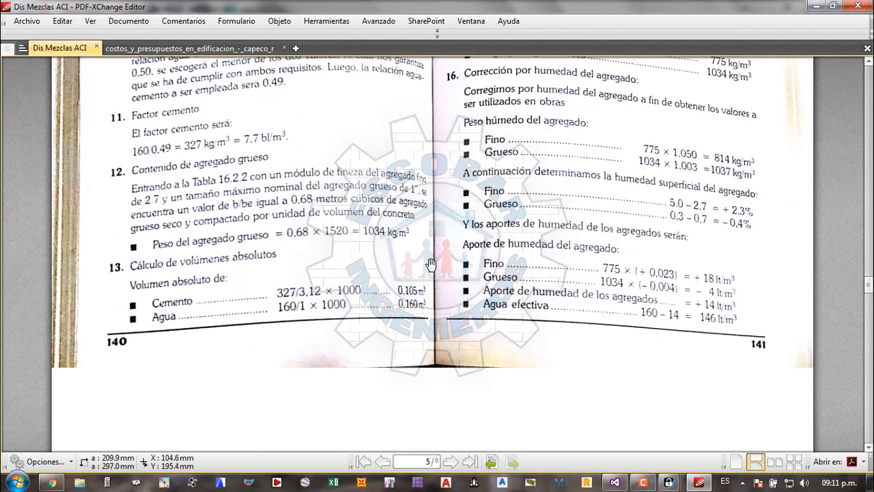
scroll(750, 262, "down", 1)
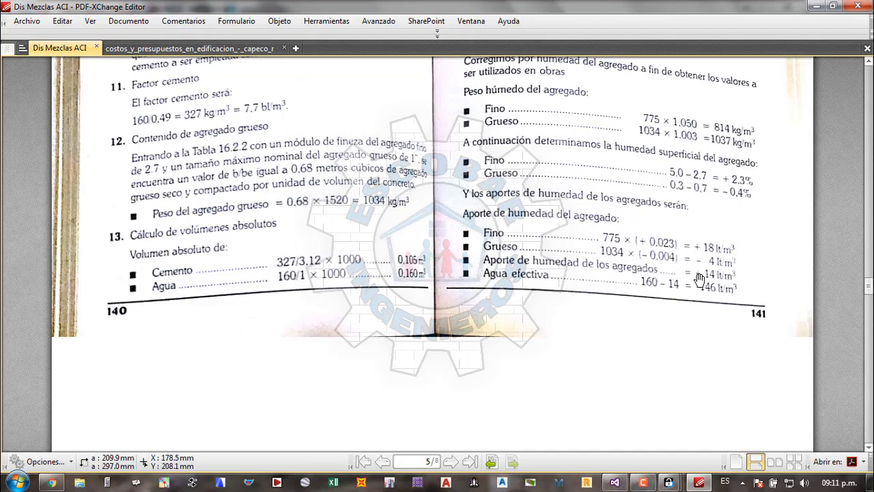
mouse_move(669, 482)
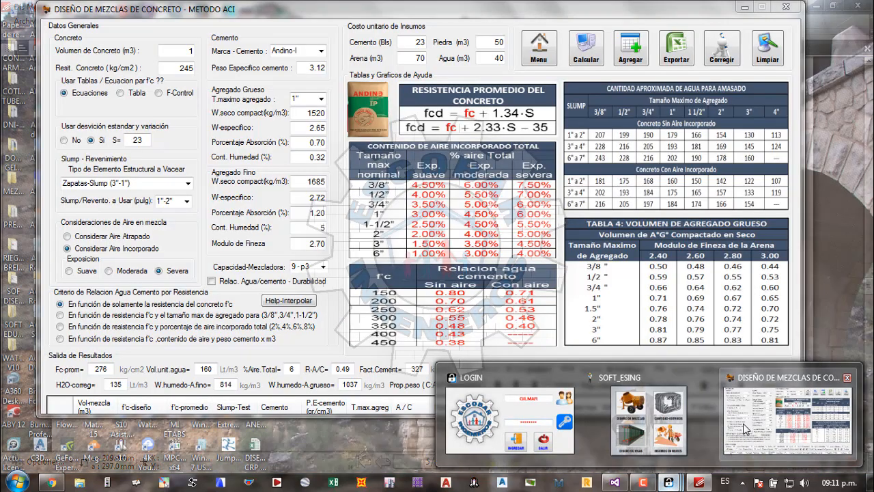
left_click(744, 429)
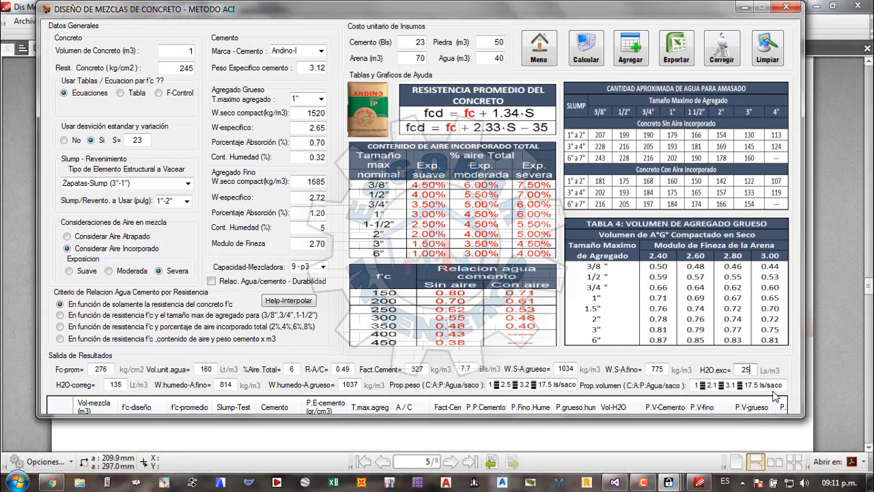
left_click(744, 7)
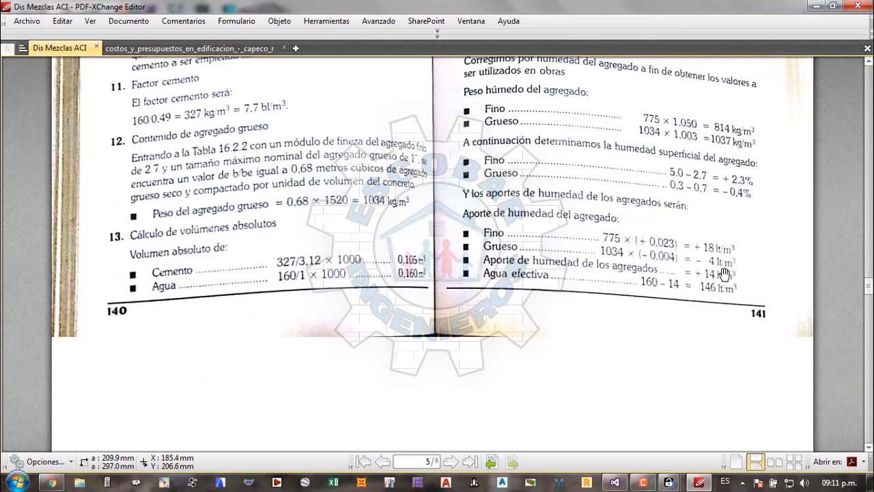
- Write 1.2 freehand in blue above the 2.7 in the PDF's fine aggregate surface moisture calculation
scroll(724, 273, "up", 5)
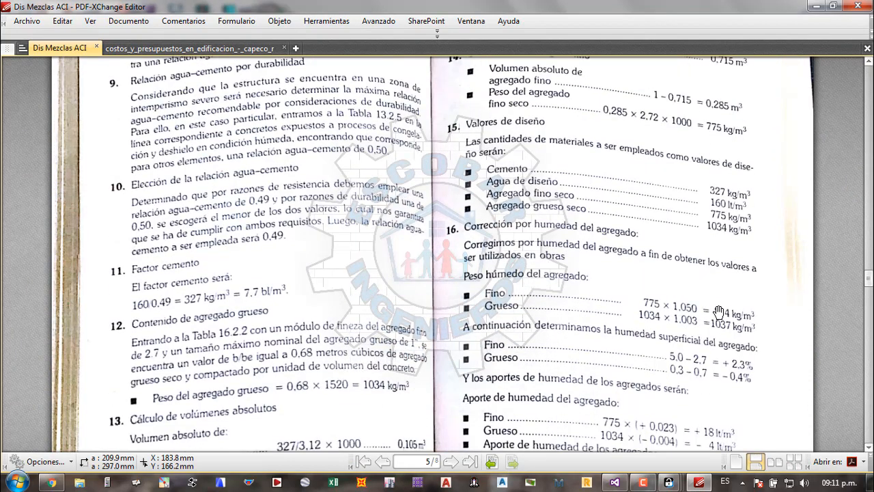
scroll(719, 313, "up", 1)
scroll(696, 321, "down", 4)
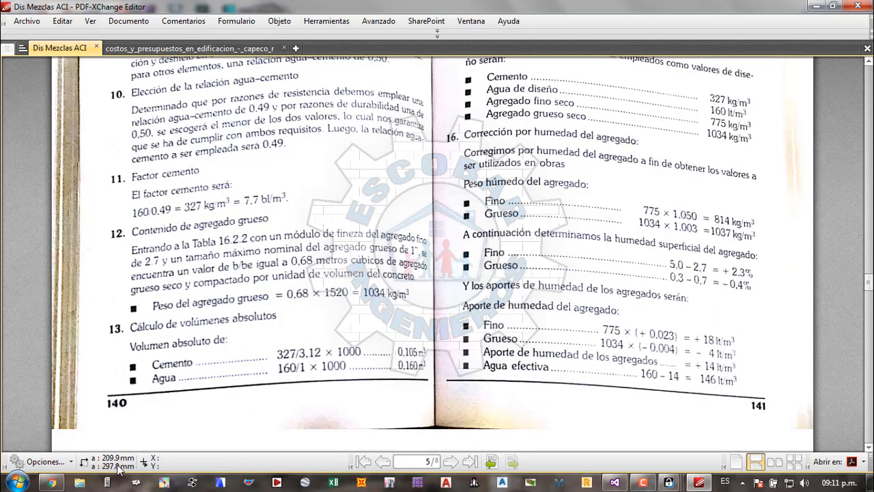
left_click(164, 483)
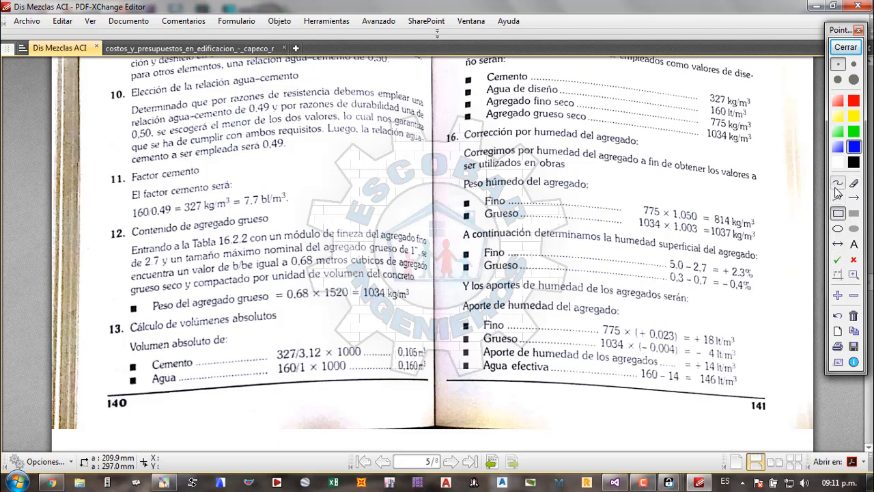
left_click(838, 183)
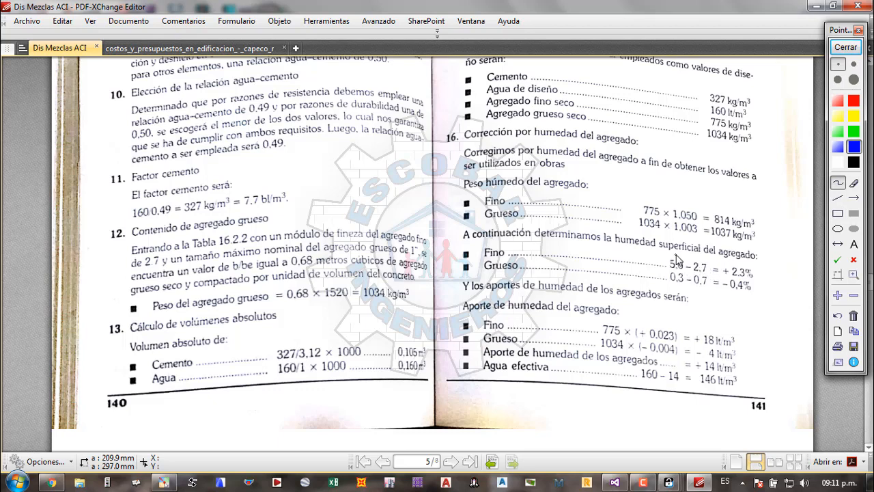
left_click_drag(693, 255, 694, 261)
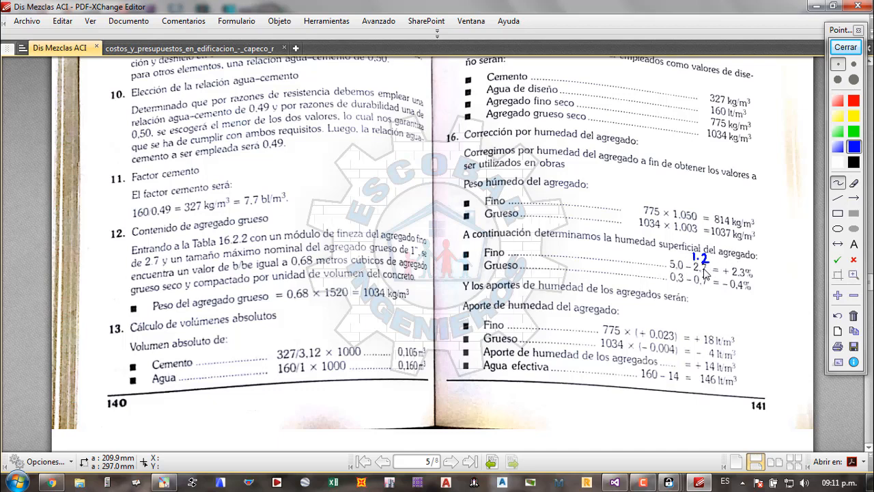
- Cross out the fine aggregate's 2.7 in red, add an equals sign beside the handwritten 1.2, and end the annotation
left_click(853, 101)
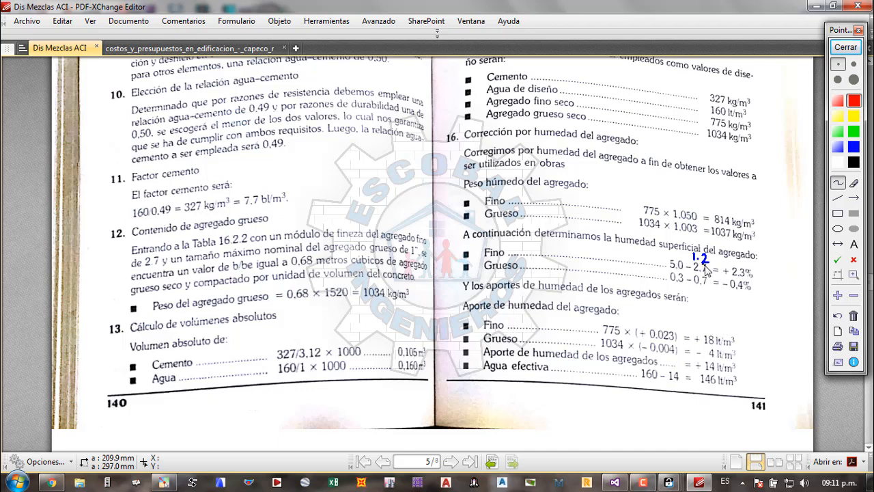
mouse_move(709, 262)
left_mouse_down()
mouse_move(696, 271)
mouse_move(712, 278)
mouse_move(721, 263)
left_mouse_up()
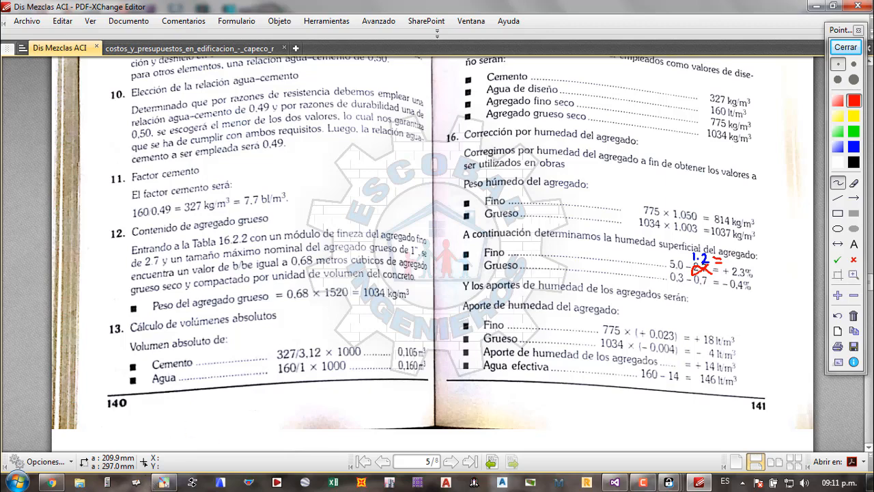
left_click(844, 46)
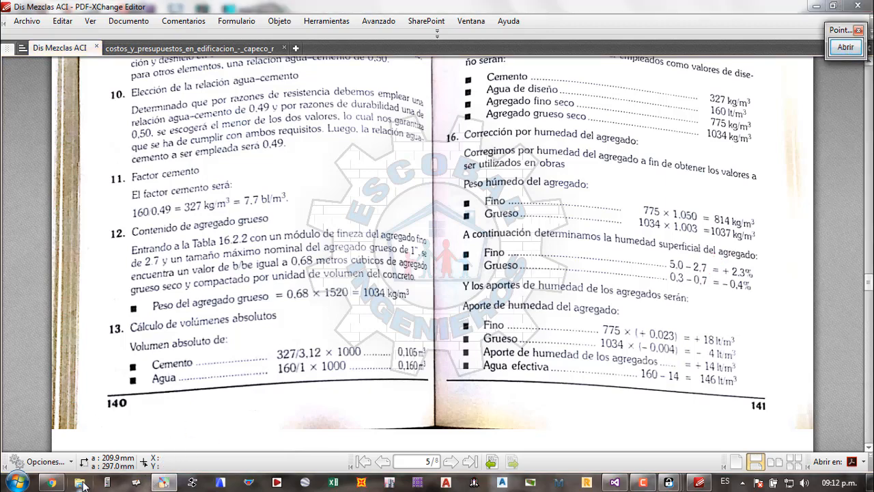
- Switch to the HP 50G calculator and clear the three values on its stack
left_click(107, 482)
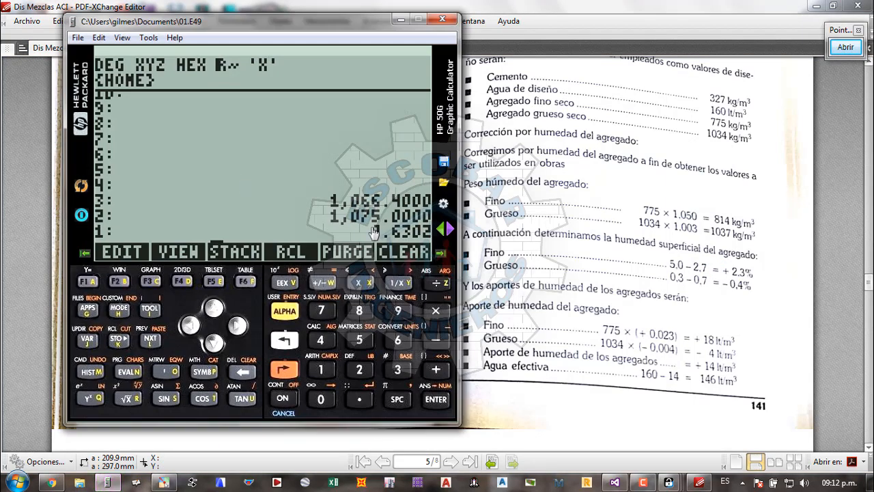
key("BackSpace")
key("BackSpace")
key("BackSpace")
type("5.")
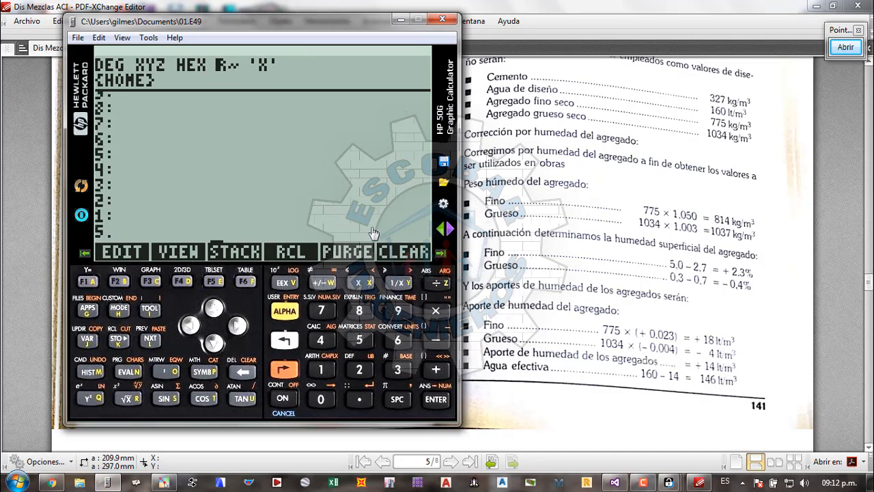
key("BackSpace")
key("Return")
type("1.2")
key("Return")
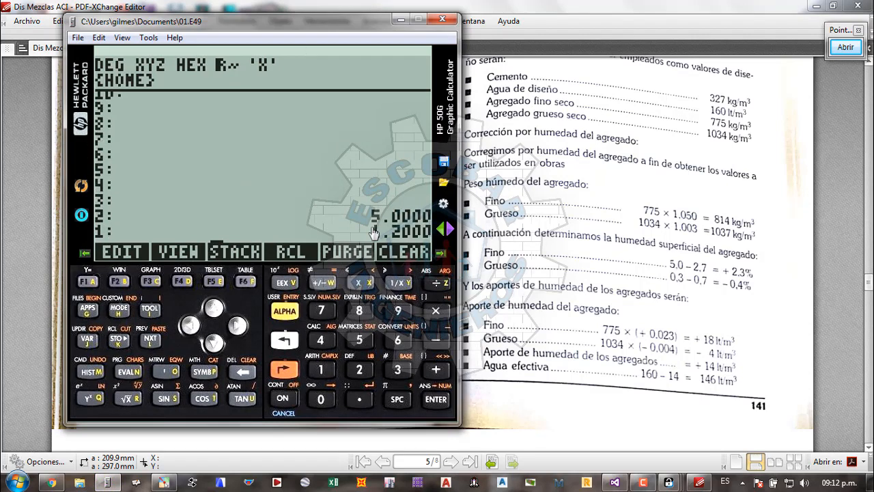
key("minus")
type("100")
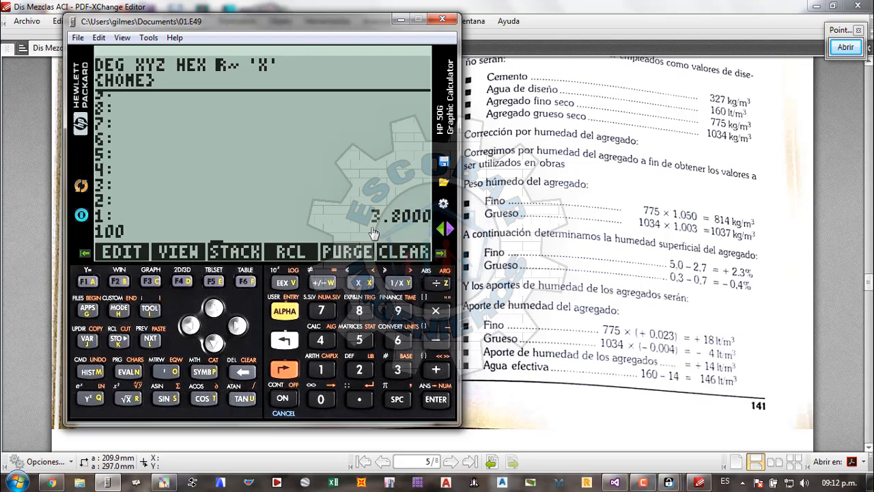
key("asterisk")
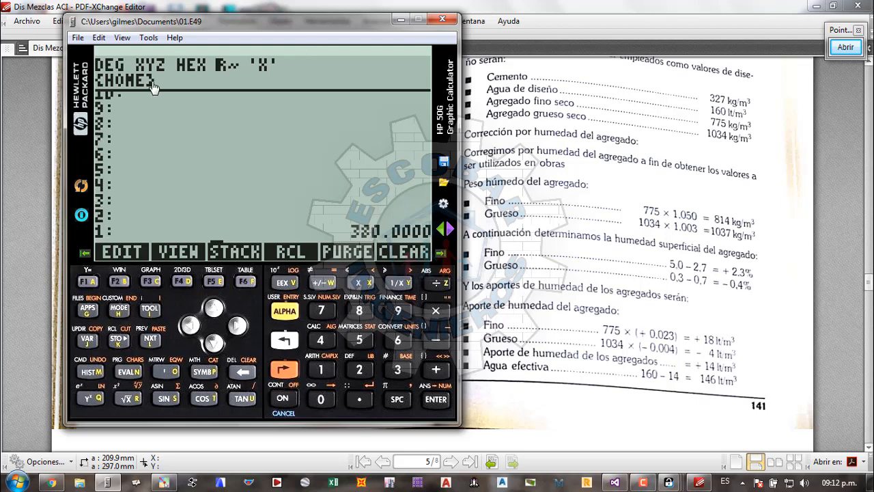
key("BackSpace")
- Calculate the fine aggregate's moisture contribution: subtract 1.2 from 5, divide by 100 and multiply by 775
type("5")
key("Return")
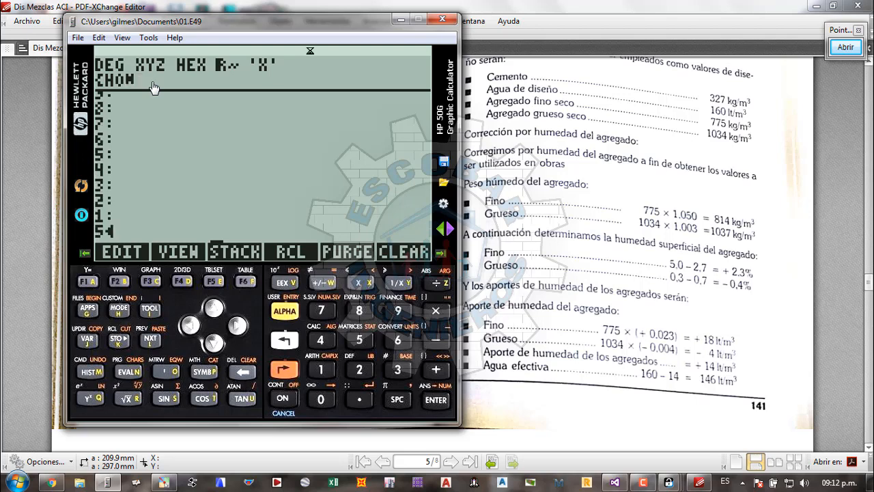
type("1.24")
key("Return")
key("minus")
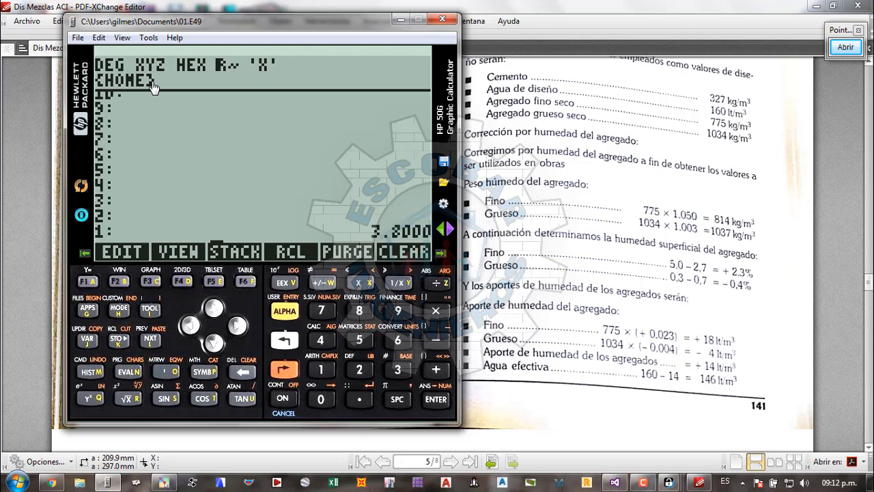
type("100")
key("slash")
type("775")
key("asterisk")
- Clear the result, calculate the total aggregate moisture contribution as 29 minus 4, and return to the PDF
key("BackSpace")
type("29")
key("Return")
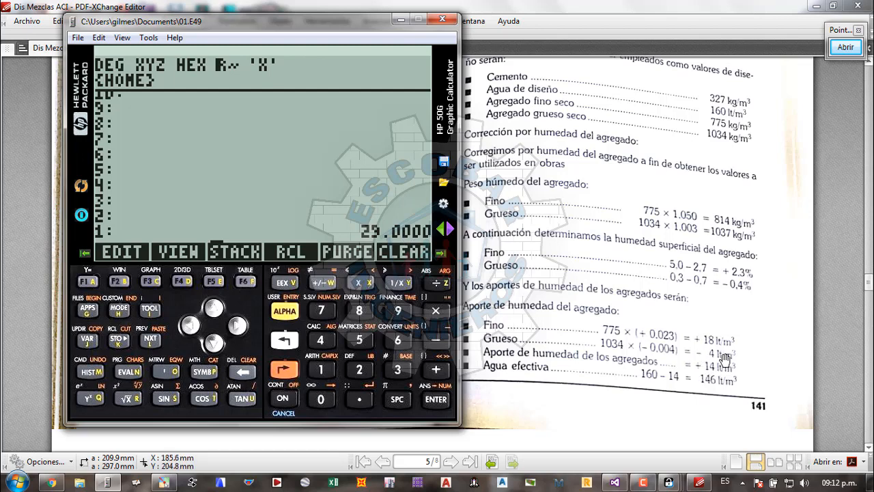
type("4")
key("Return")
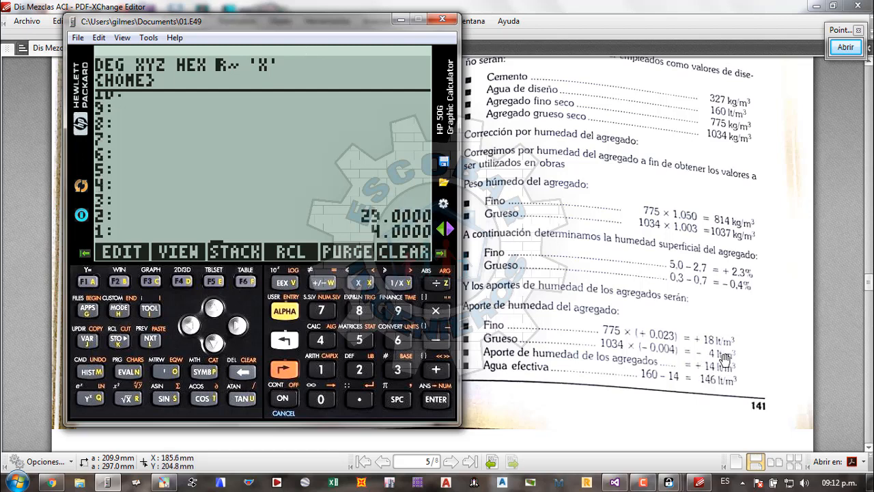
key("minus")
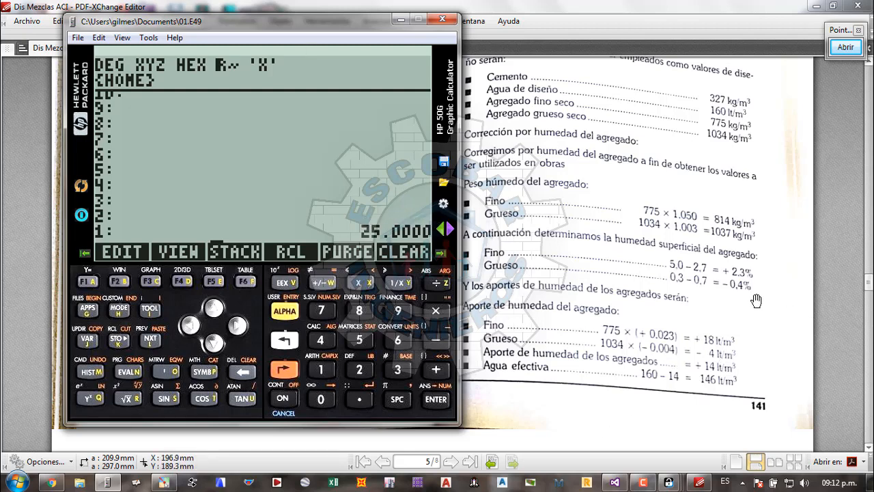
left_click(731, 265)
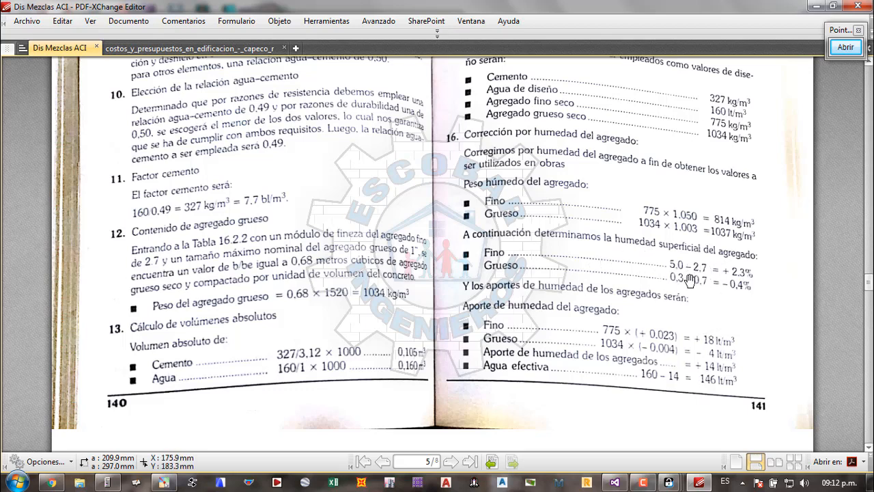
- Check the fine aggregate's absorption in the PDF's material data and return to the surface moisture calculation
scroll(704, 271, "up", 5)
scroll(698, 269, "up", 6)
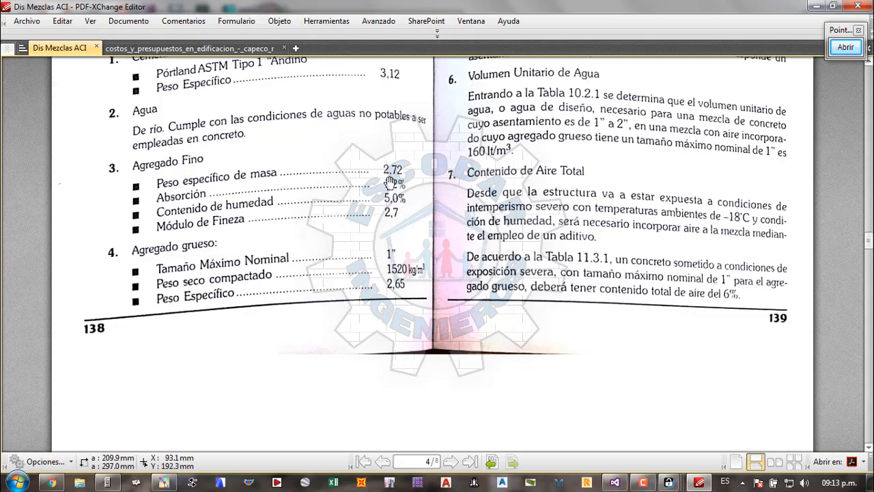
scroll(743, 272, "down", 10)
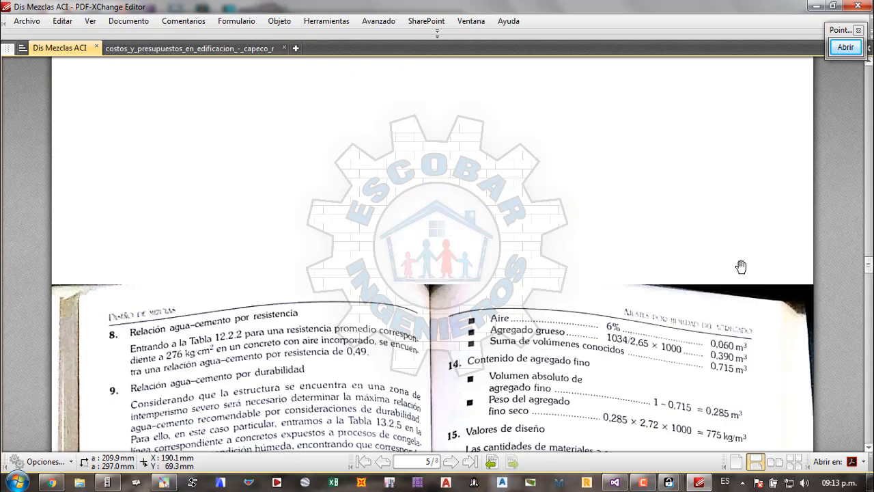
scroll(739, 263, "down", 5)
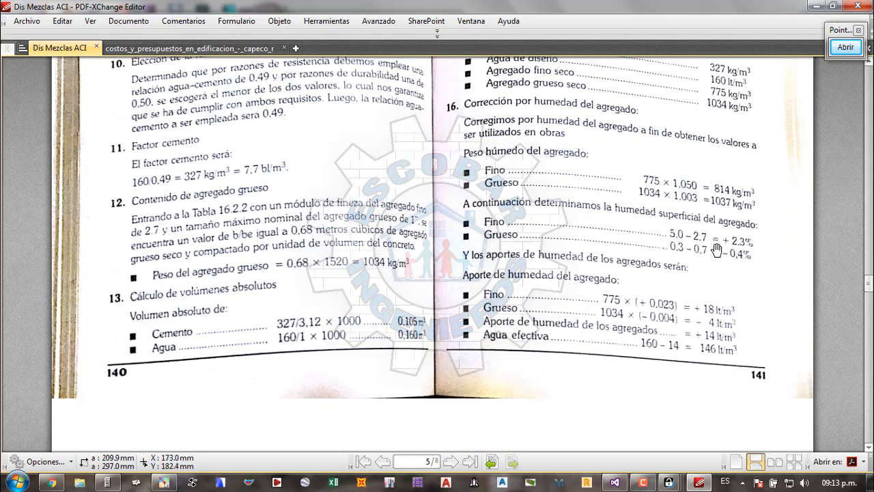
- Annotate the fine aggregate's surface moisture line again with 1.2 and an equals sign in translucent blue, and end the annotation
left_click(845, 47)
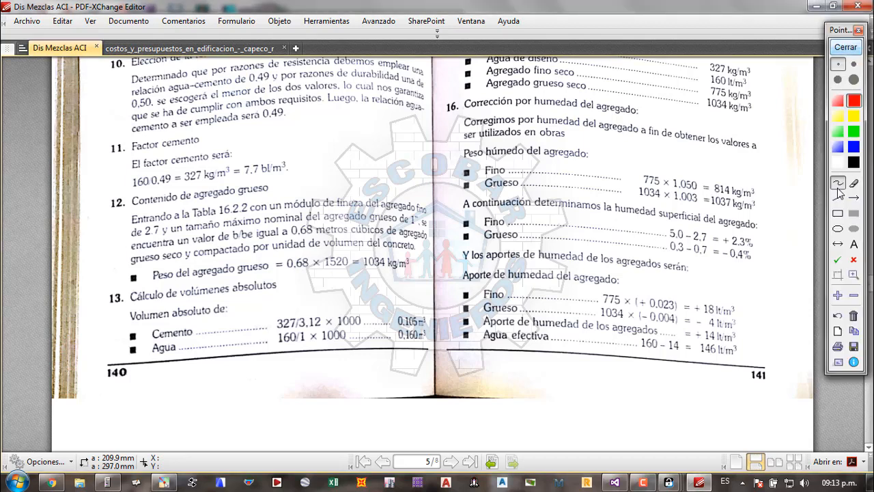
left_click(838, 146)
left_click_drag(692, 223, 692, 230)
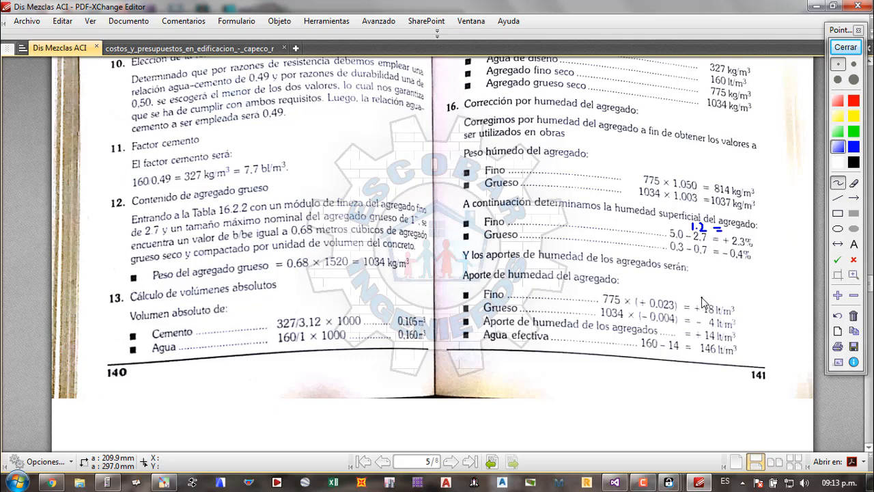
left_click(846, 47)
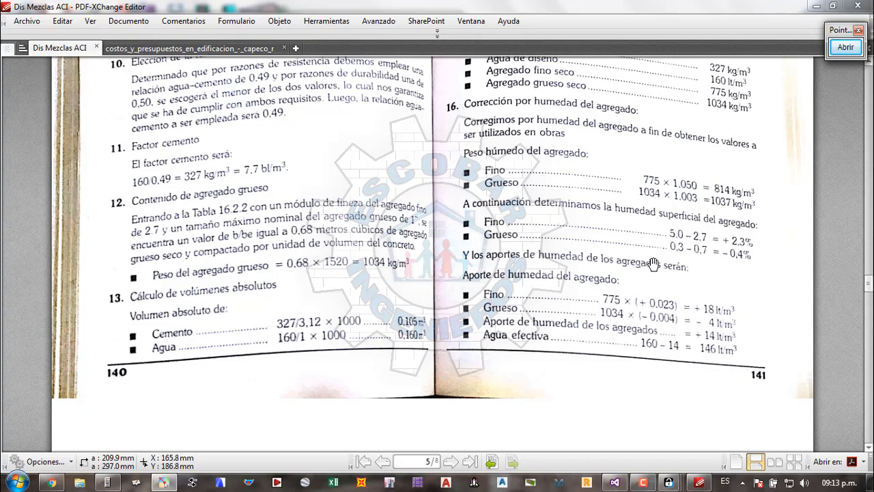
- Examine the PDF's moisture-corrected material weights and return to the effective water calculation
scroll(654, 264, "down", 5)
scroll(648, 265, "down", 5)
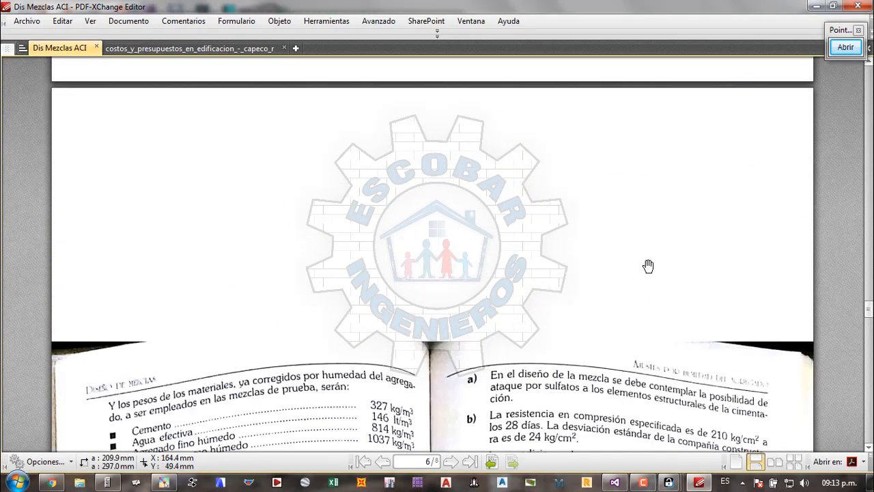
scroll(648, 266, "up", 2)
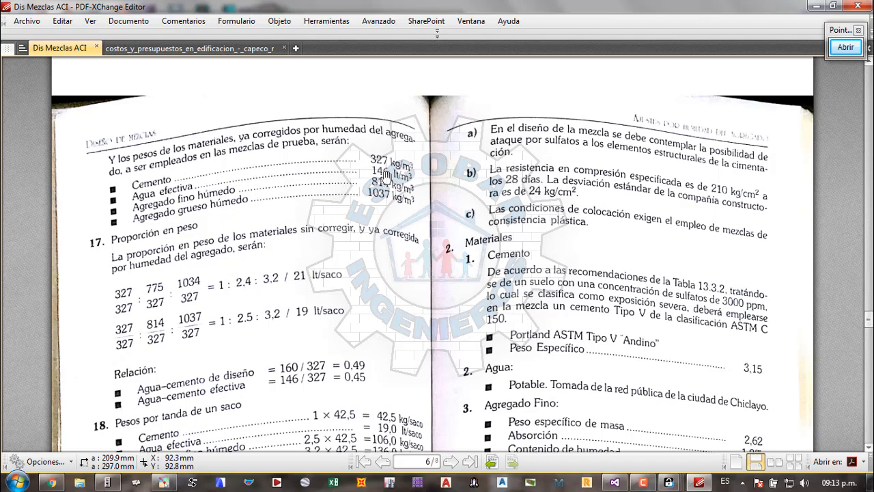
scroll(671, 219, "up", 3)
scroll(671, 220, "up", 10)
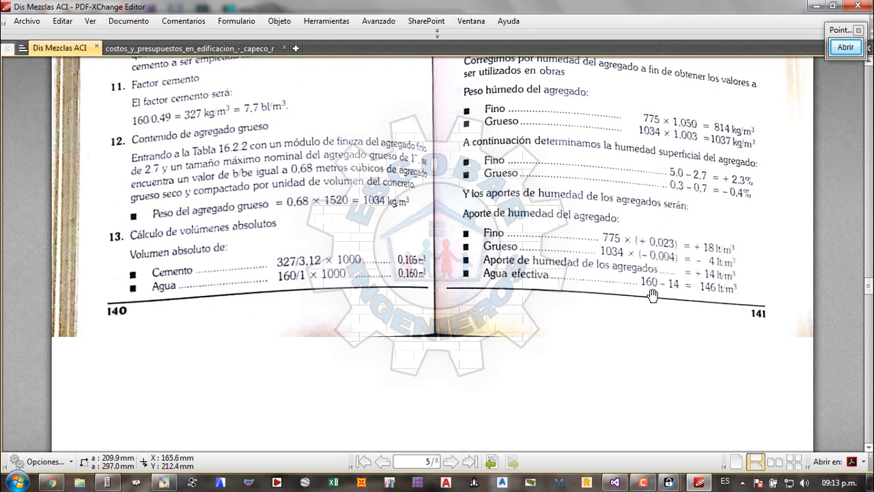
- Calculate the difference between the moisture contribution of 25 and the design water of 160, and close the calculator
left_click(104, 483)
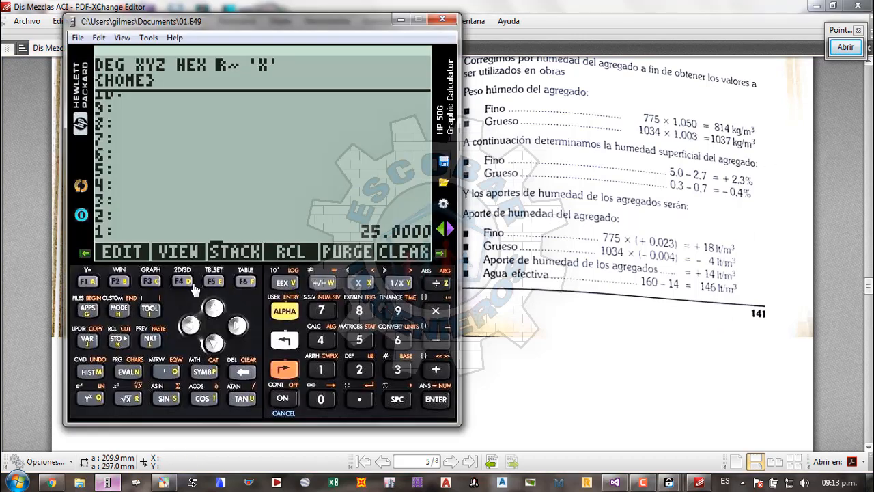
type("160")
key("Return")
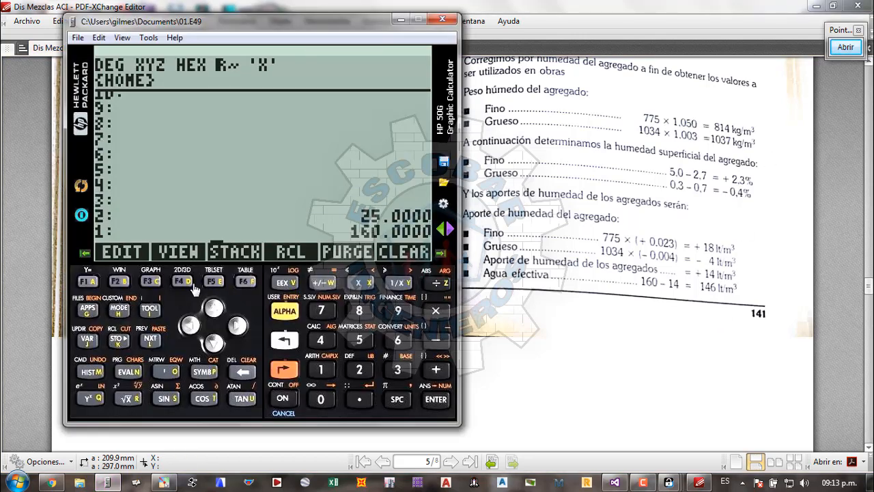
key("minus")
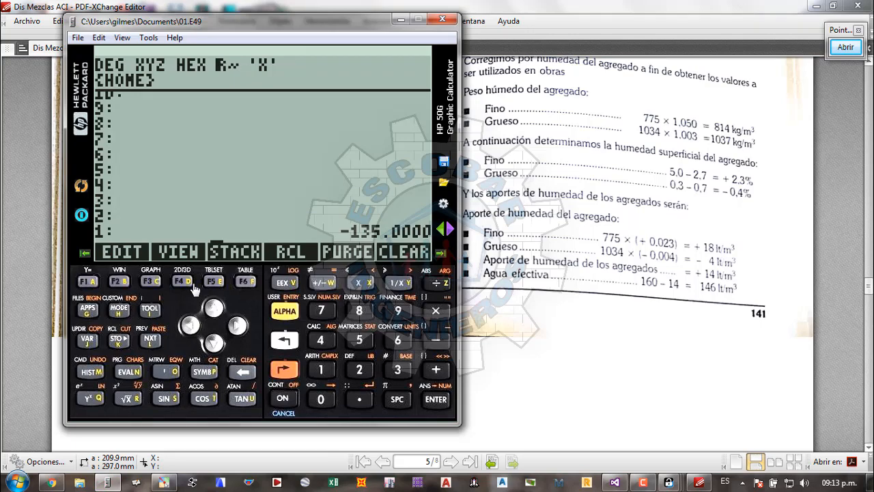
left_click(442, 19)
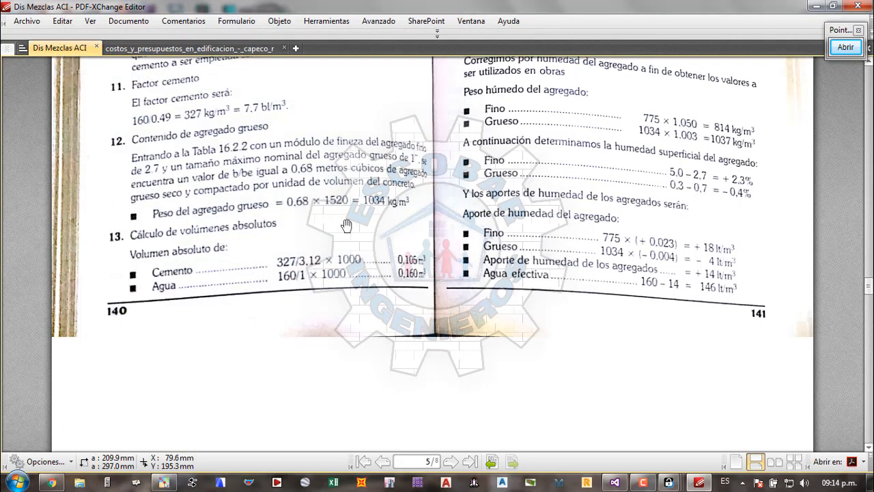
- Check the PDF's moisture-corrected weights, switch to the mix design form, and extend its height to show the whole results table
scroll(346, 225, "down", 10)
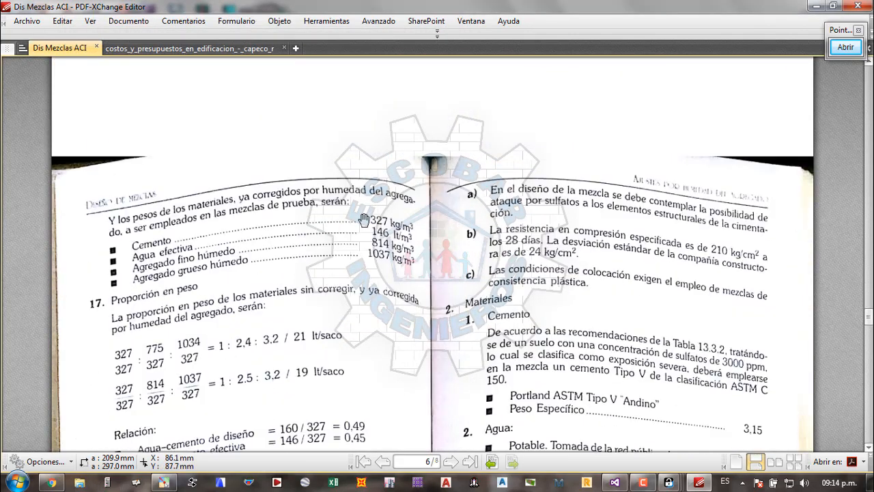
left_click(671, 483)
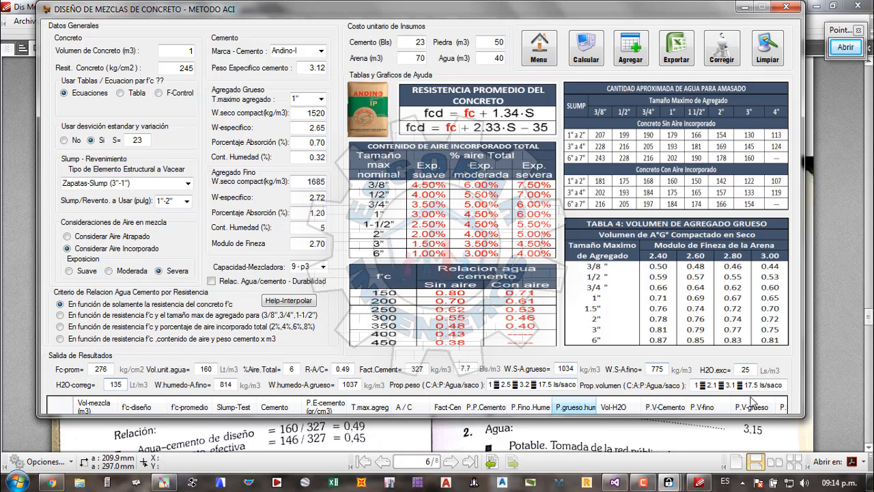
left_click_drag(723, 415, 716, 464)
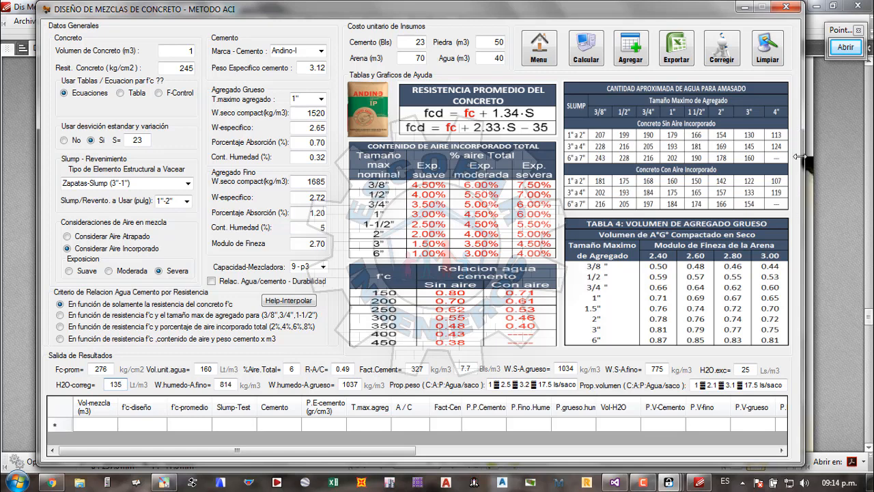
- Add the calculated mix design to the results table and bring its per-mixer volume proportions into view
left_click(298, 371)
left_click(627, 60)
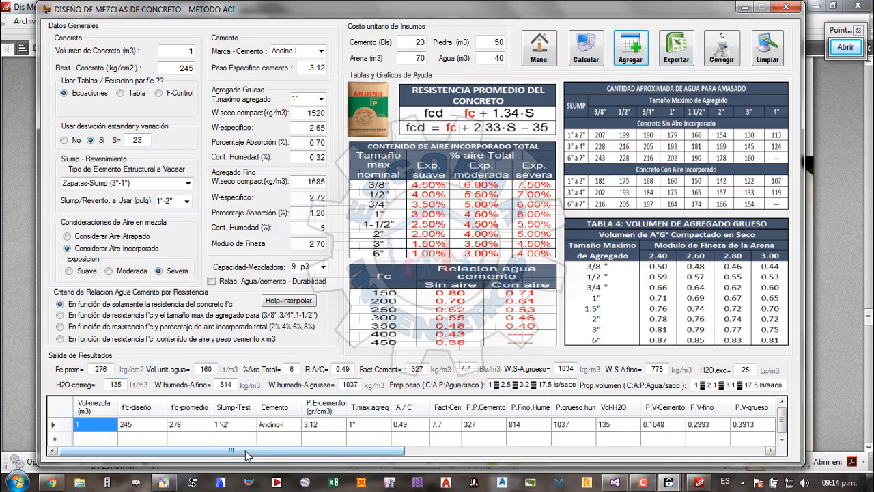
left_click_drag(248, 455, 532, 478)
left_click_drag(496, 436, 431, 427)
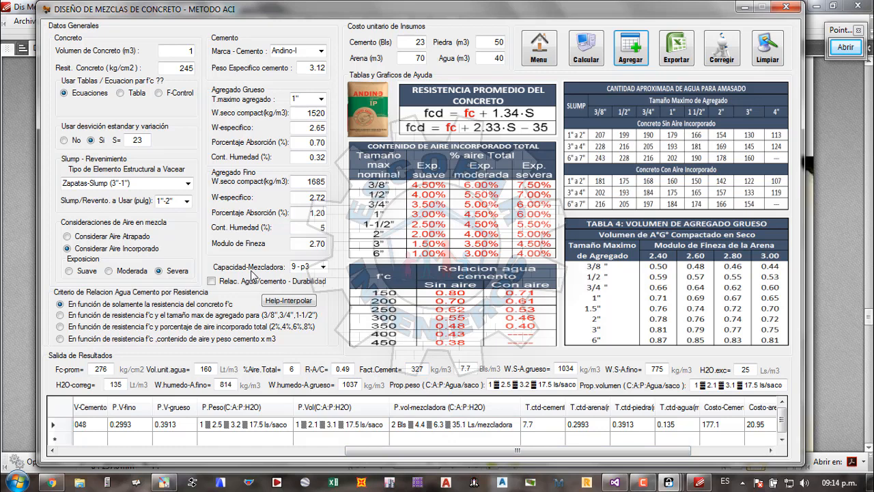
- Annotate the P.vol-mezcladora result with a red rectangle and the mixer capacity with a green check mark, and end the annotation
left_click(845, 47)
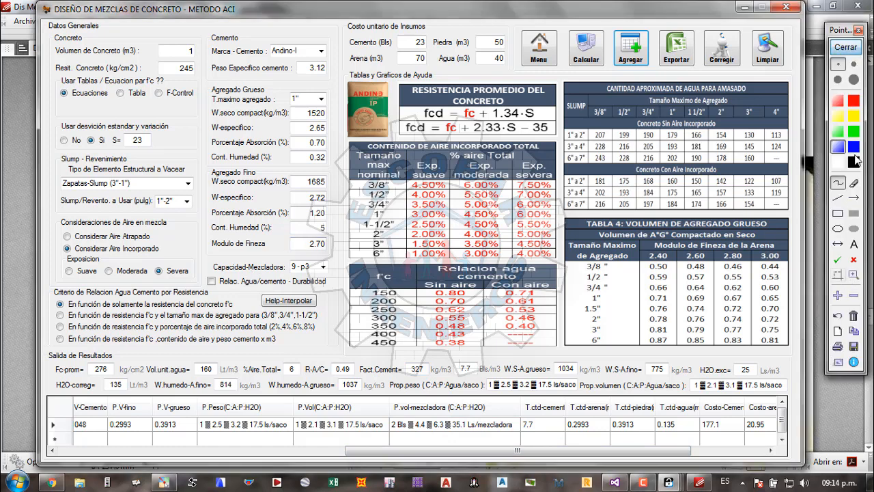
left_click(853, 100)
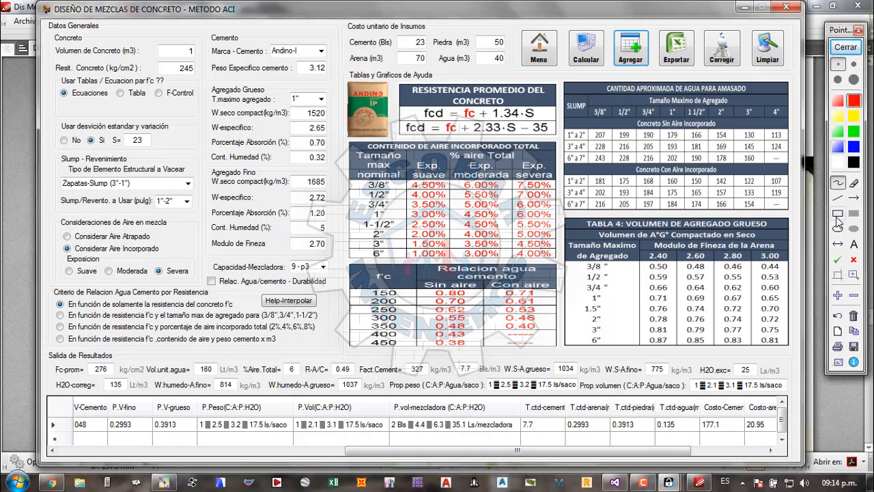
left_click(838, 215)
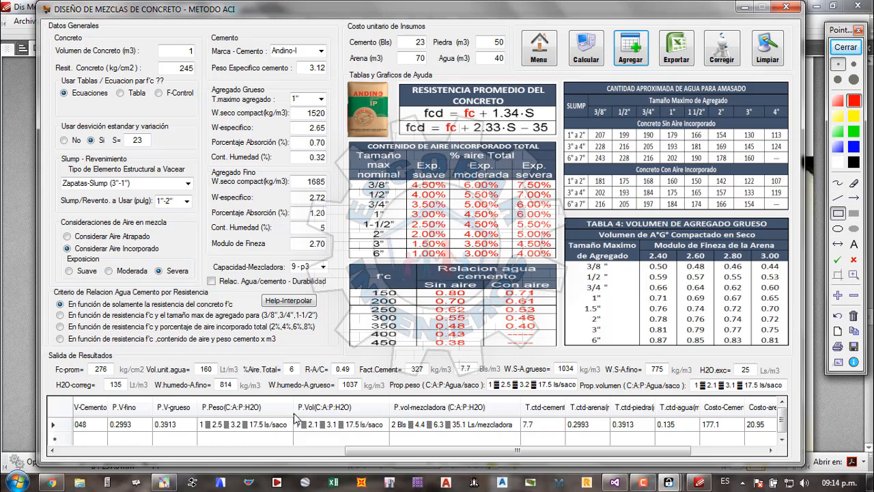
mouse_move(388, 401)
left_mouse_down()
mouse_move(474, 414)
mouse_move(528, 449)
mouse_move(522, 437)
left_mouse_up()
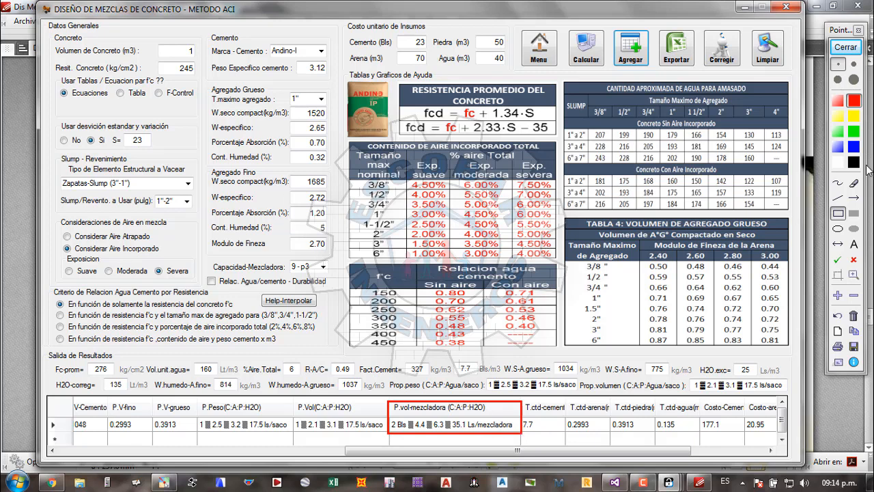
left_click(837, 260)
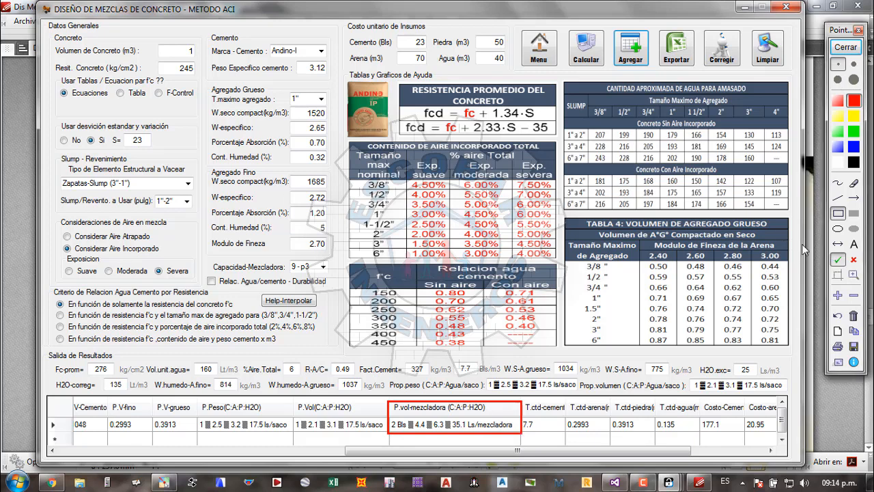
left_click(330, 263)
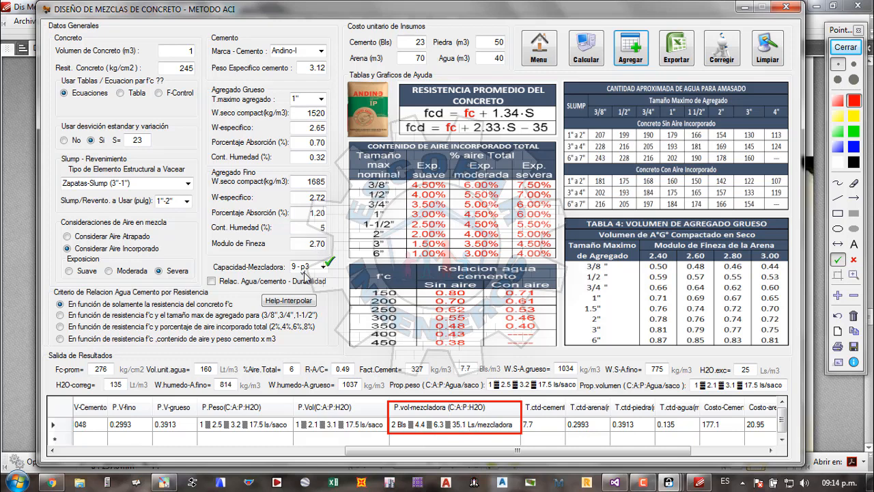
left_click(845, 47)
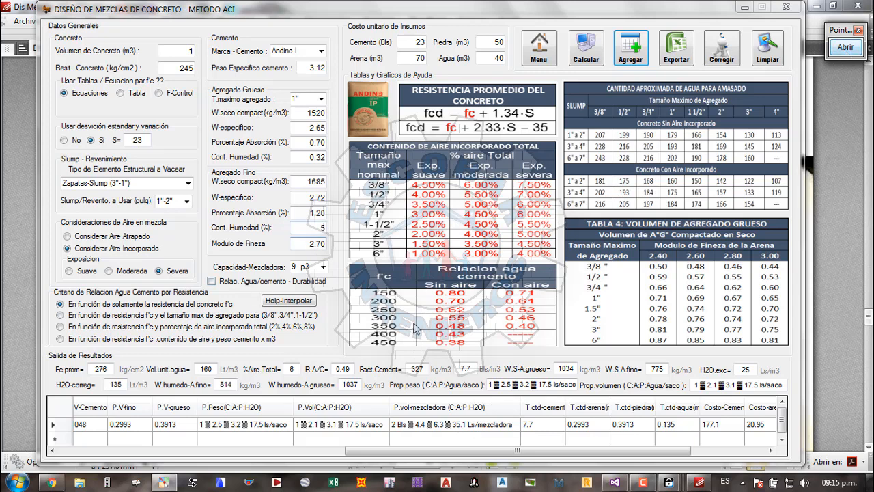
- Set the mixer capacity to 4 - p3, recalculate and correct the mix, and add it to the results table
left_click(324, 267)
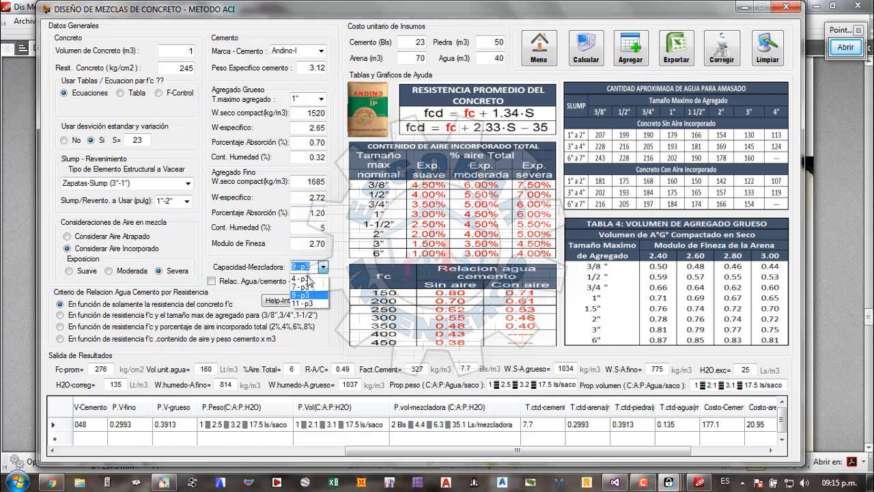
left_click(304, 279)
left_click(314, 265)
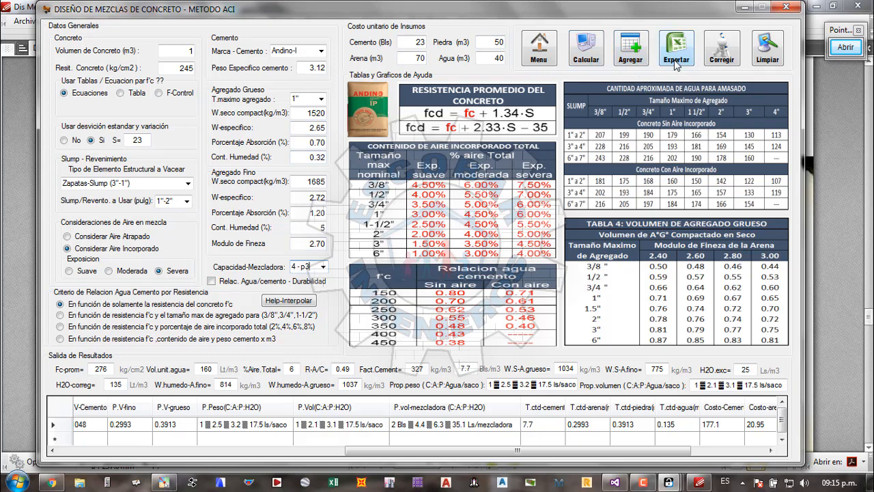
left_click(585, 56)
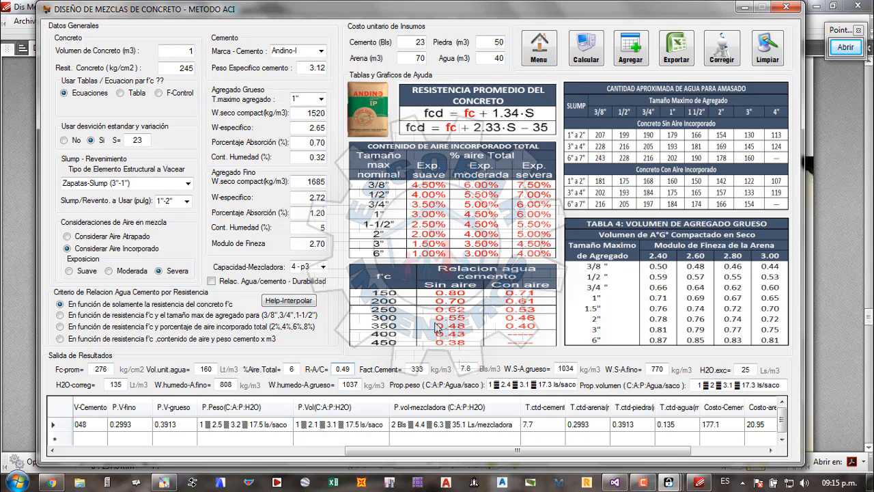
left_click(726, 60)
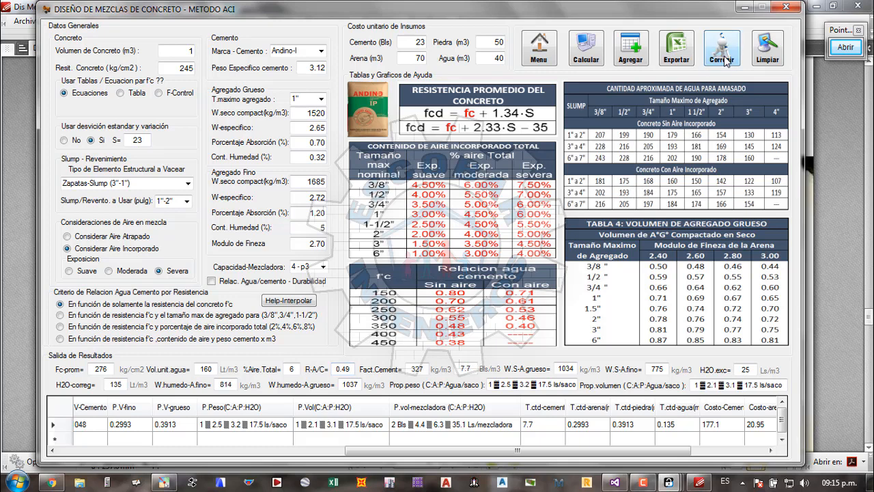
left_click(631, 50)
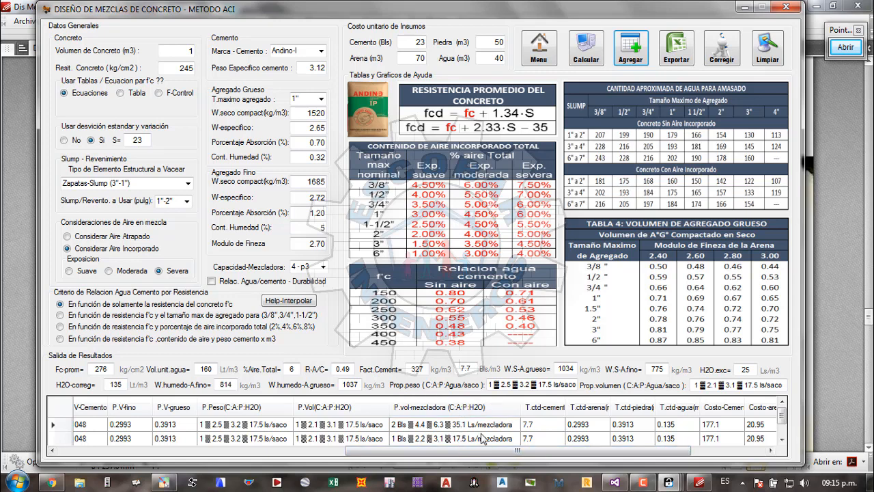
- Set the mixer capacity to 7 - p3, recalculate and correct the mix, and add it as another results row
left_click(321, 268)
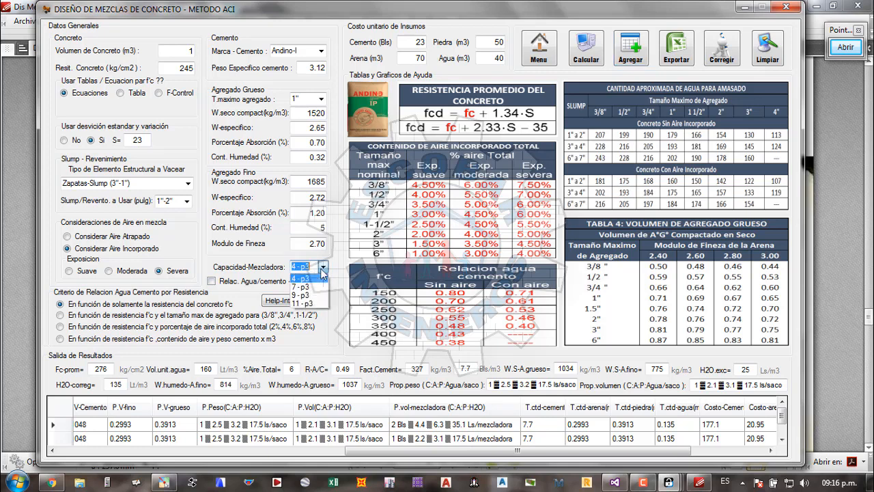
left_click(304, 287)
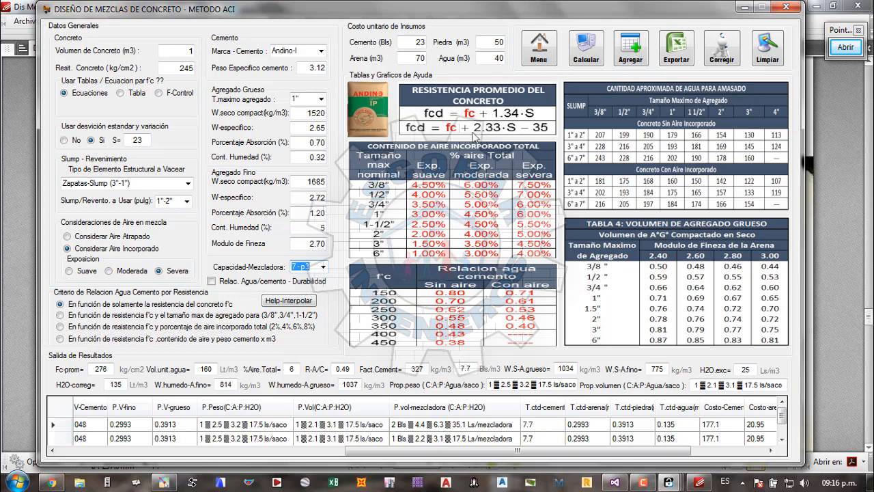
left_click(598, 57)
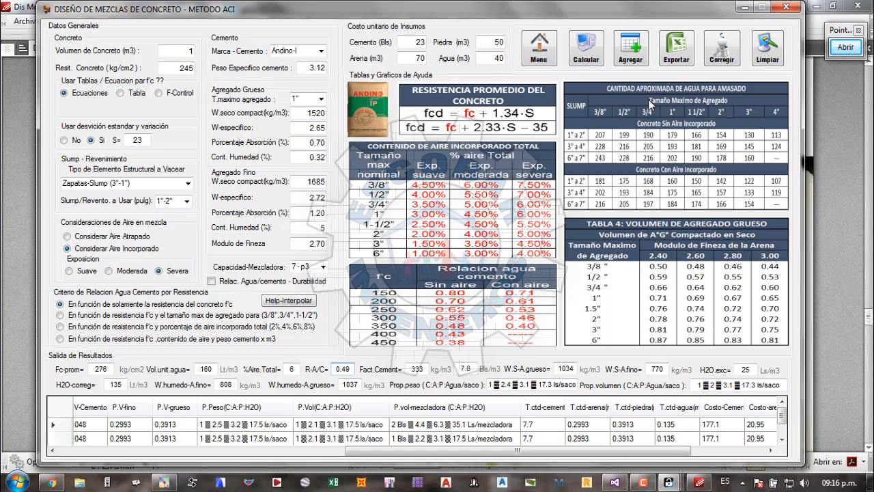
left_click(722, 47)
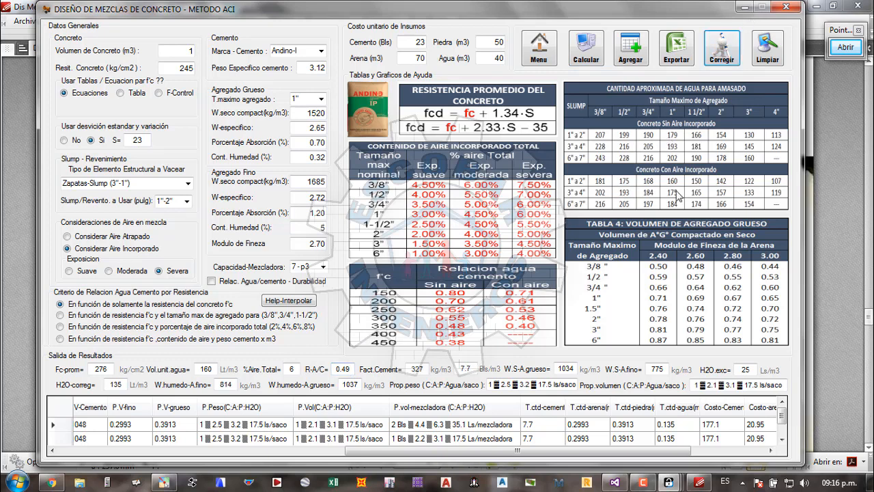
left_click(632, 60)
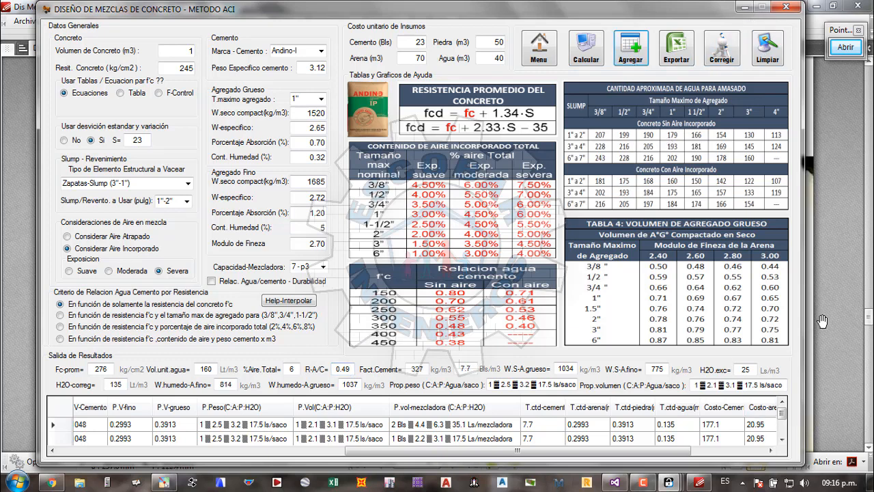
left_click(782, 440)
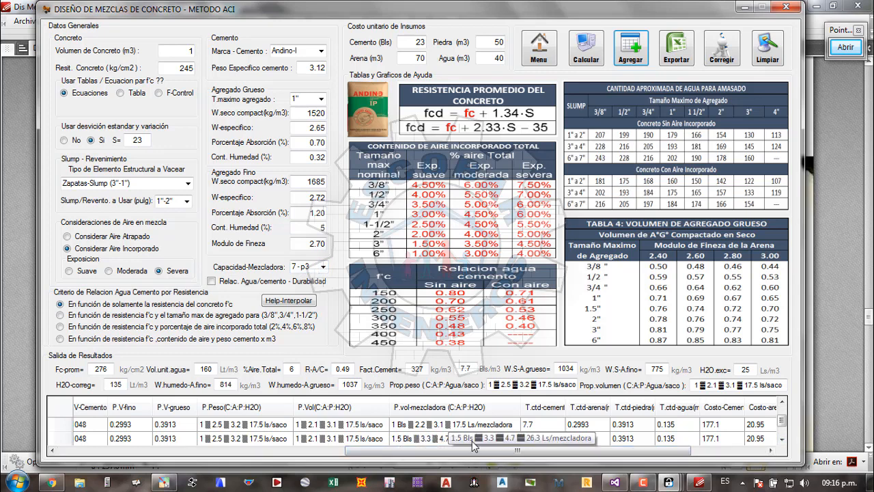
- Frame the P.vol-mezcladora column with its two visible rows in a red rectangle, and end the annotation
left_click(839, 50)
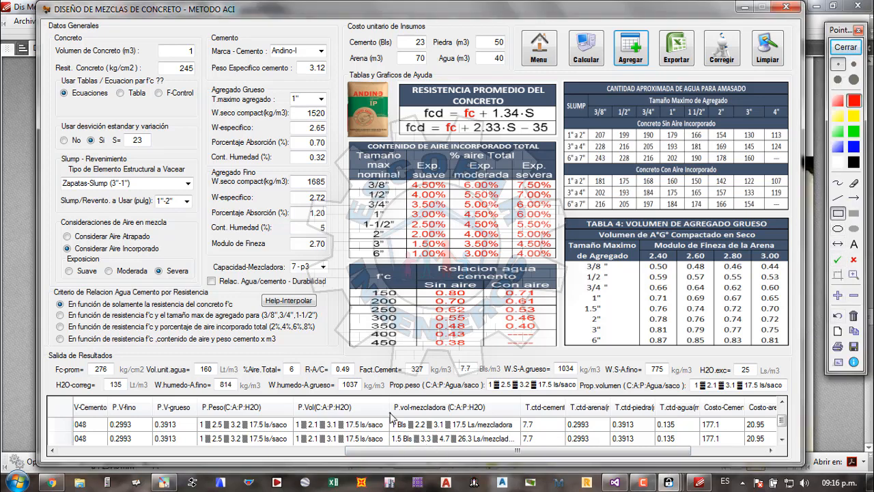
left_click_drag(391, 396, 522, 445)
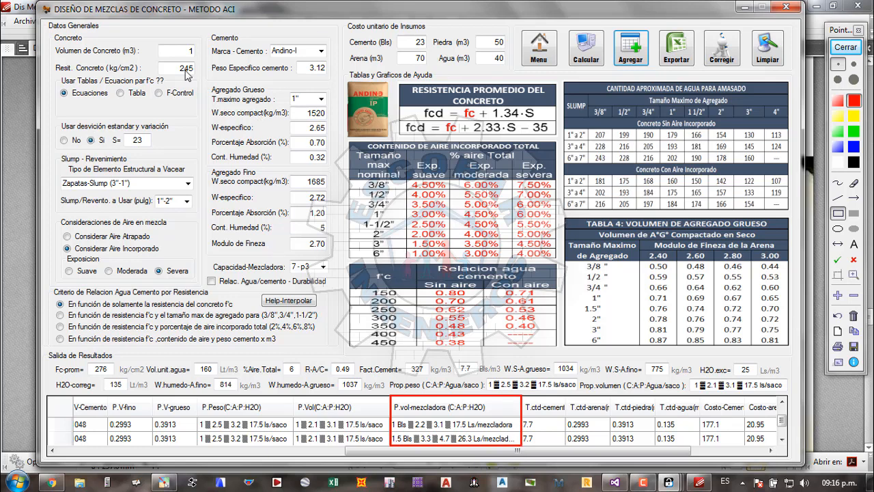
left_click(845, 47)
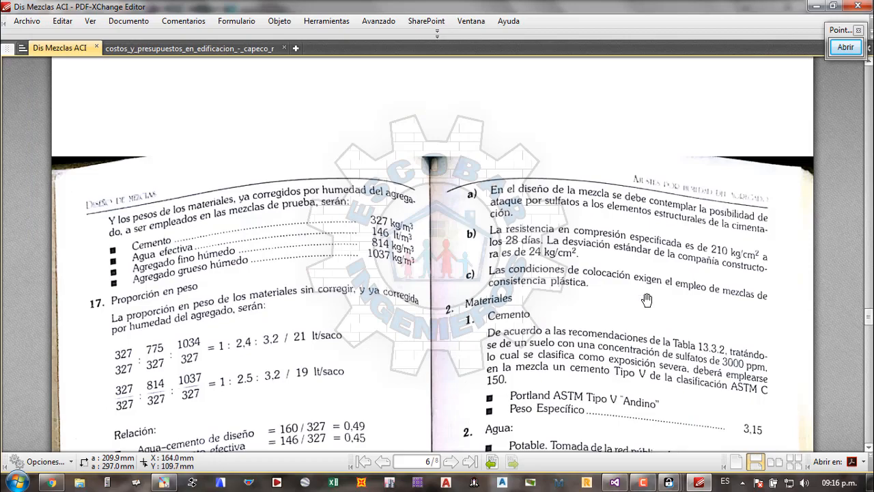
- Examine the PDF's weight proportions, water-cement ratios and one-sack batch weights, down to the start of Ejemplo N° 3
scroll(646, 300, "down", 5)
scroll(647, 300, "up", 3)
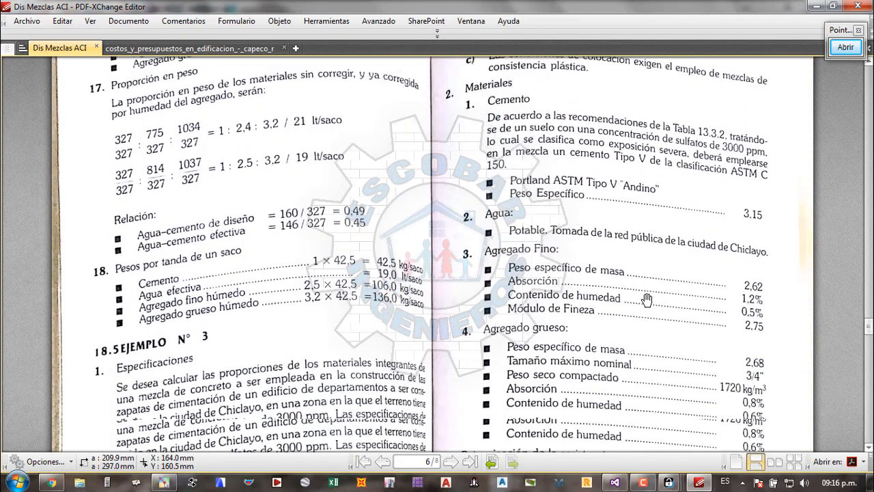
scroll(370, 204, "up", 2)
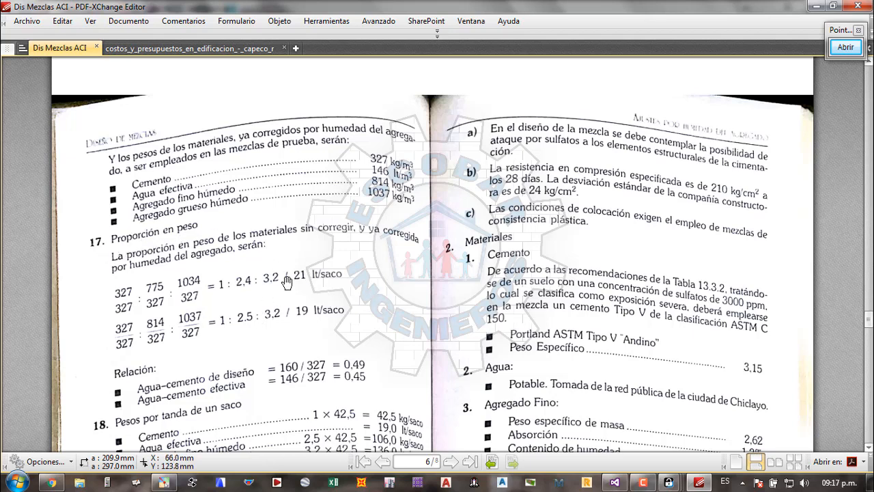
scroll(338, 272, "down", 2)
scroll(355, 266, "down", 1)
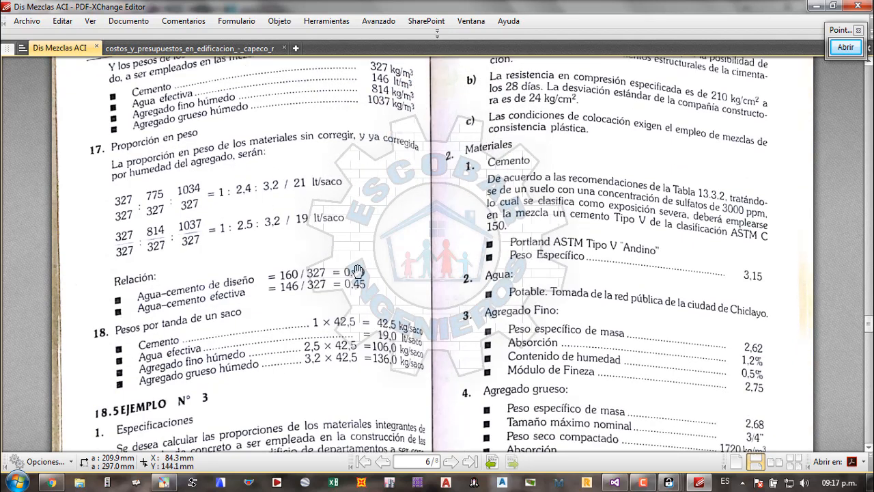
scroll(362, 242, "down", 2)
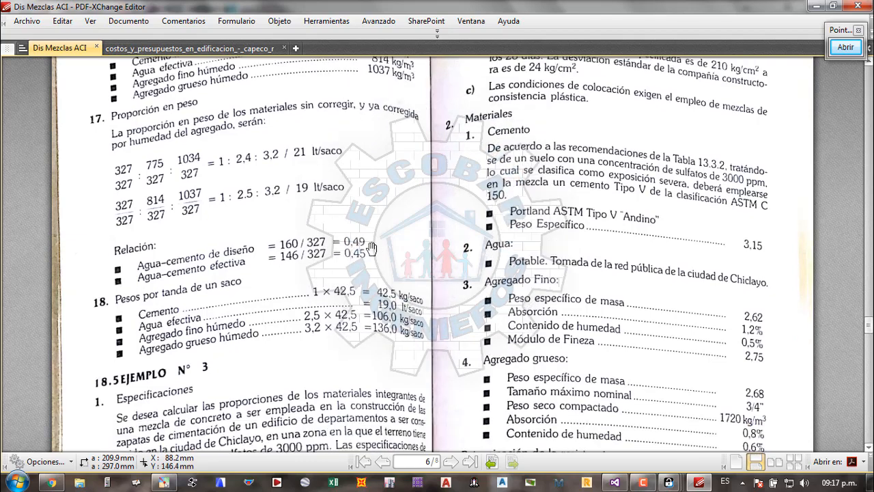
scroll(374, 252, "down", 3)
scroll(376, 257, "up", 3)
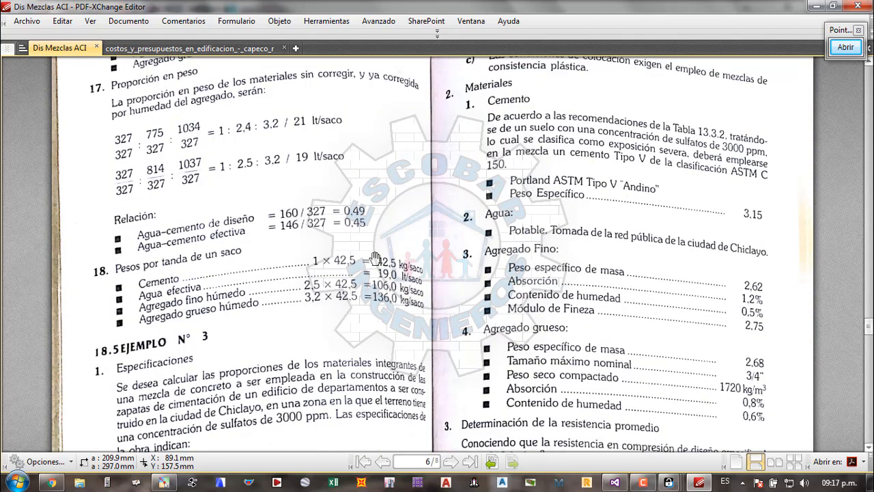
scroll(375, 258, "up", 5)
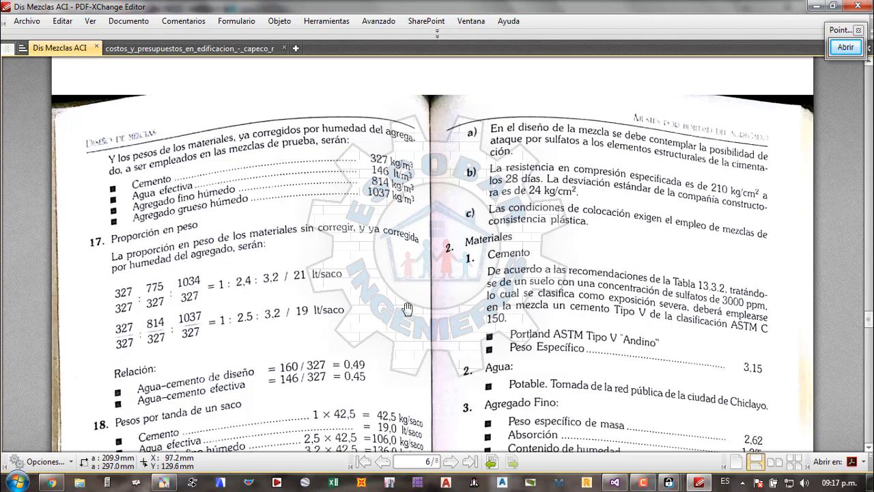
scroll(522, 245, "down", 3)
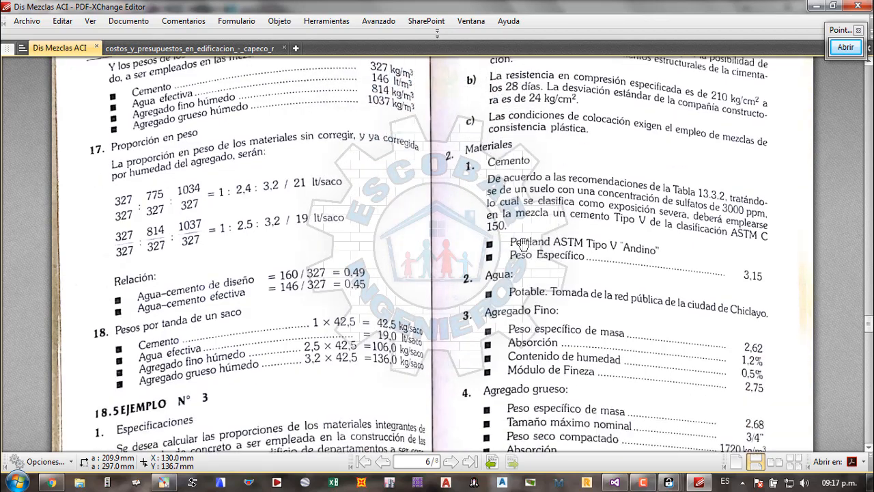
scroll(522, 244, "down", 8)
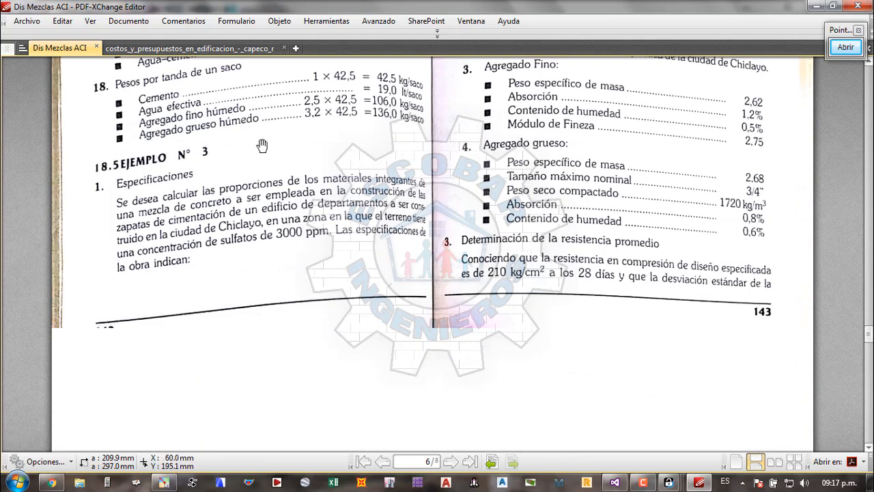
scroll(479, 230, "down", 2)
scroll(450, 208, "up", 1)
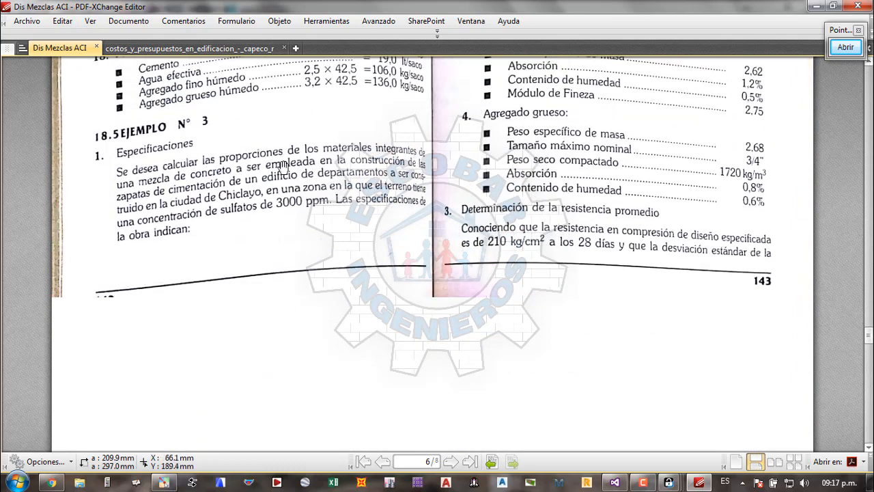
- Switch to the ACI concrete mix design form in SOFT_ESING and close it
mouse_move(743, 469)
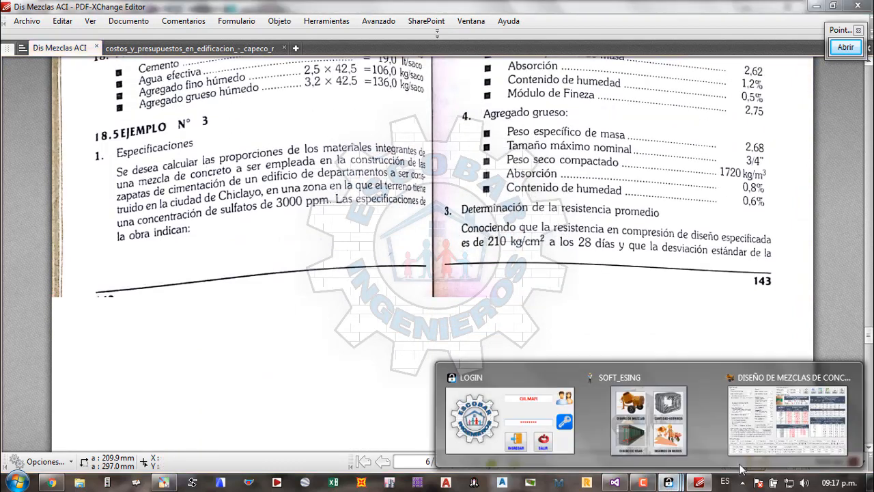
left_click(758, 430)
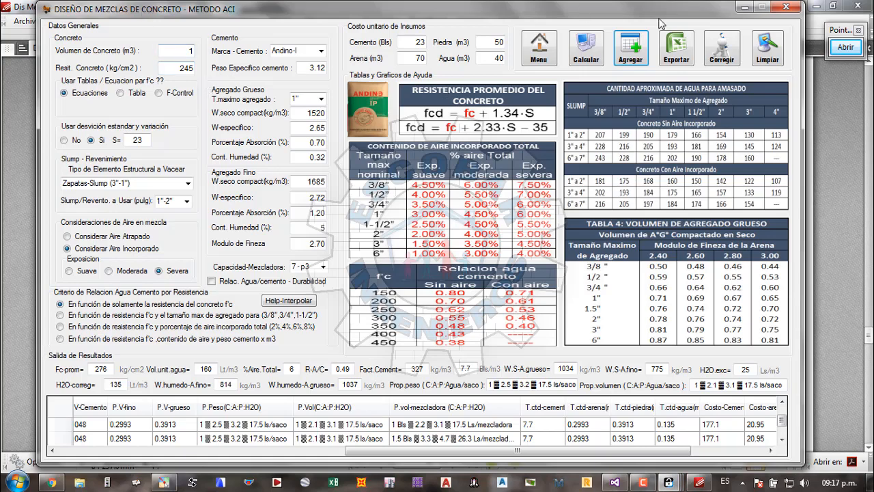
left_click(787, 9)
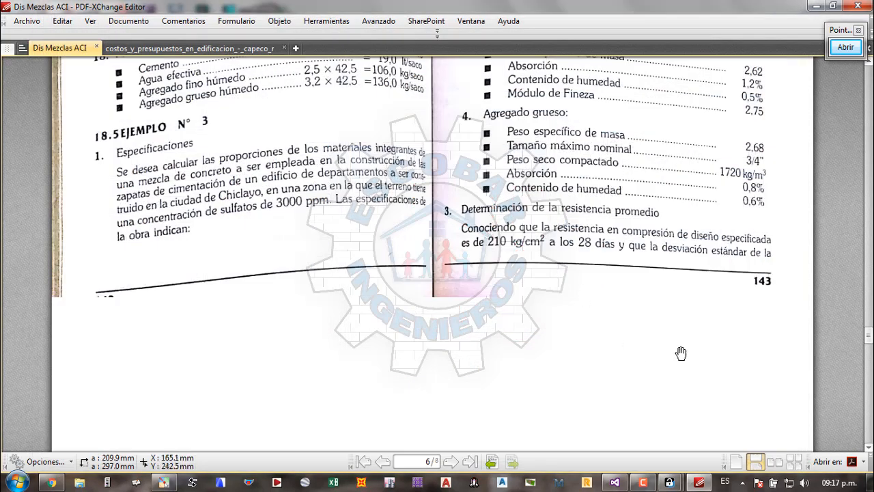
- Switch to the SOFT_ESING menu and open a fresh concrete mix design form
mouse_move(671, 482)
left_click(748, 420)
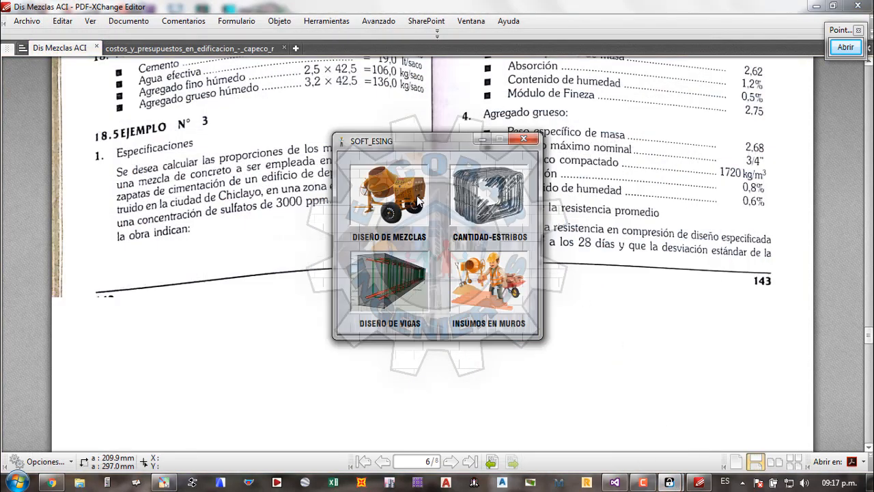
left_click(412, 203)
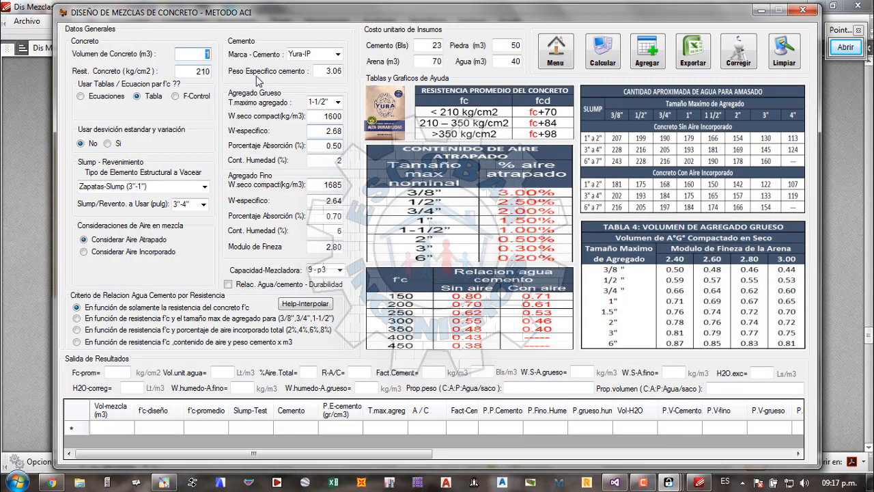
- Consult Ejemplo N° 3's specifications in the PDF, then make the mix design form use equations with a standard deviation of 24
left_click(41, 144)
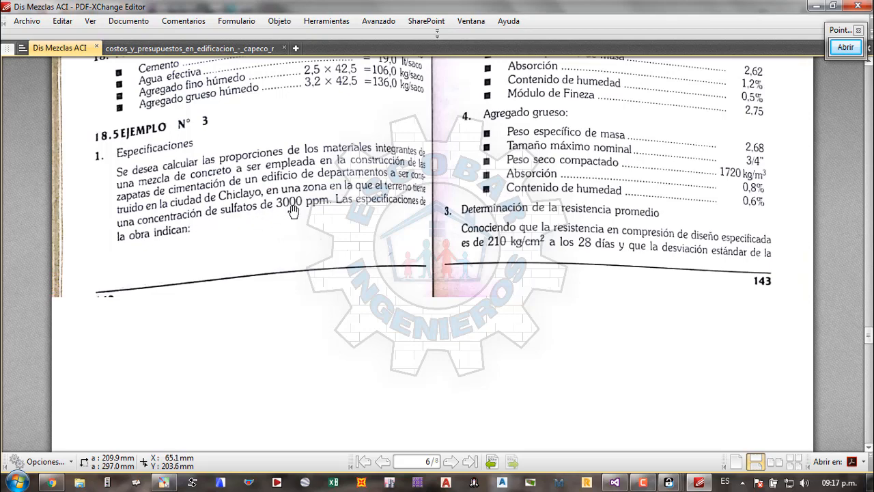
scroll(352, 228, "up", 5)
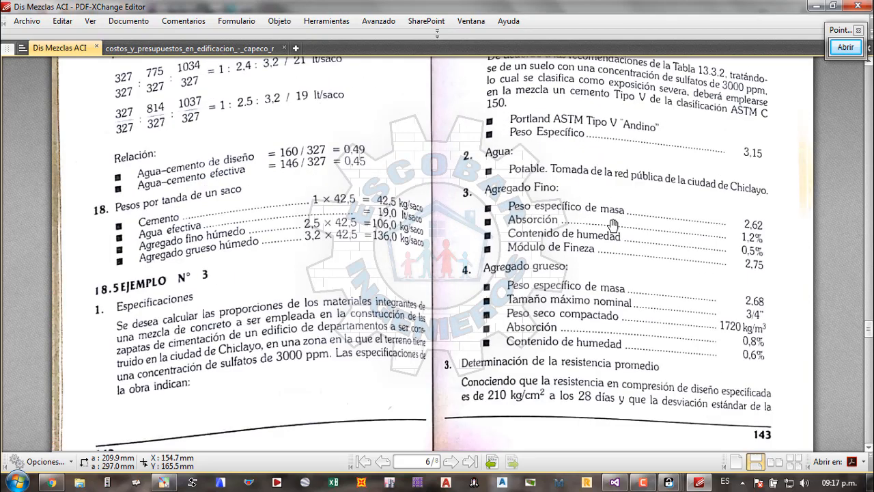
scroll(649, 218, "up", 2)
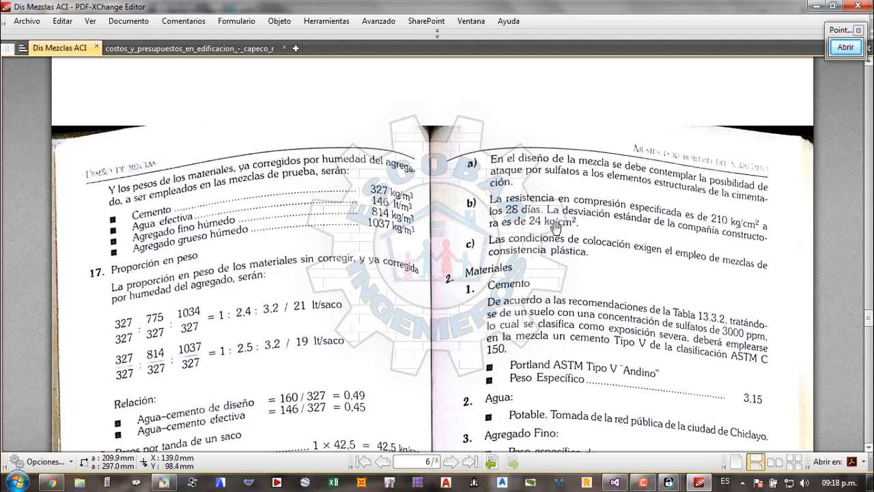
scroll(555, 225, "down", 3)
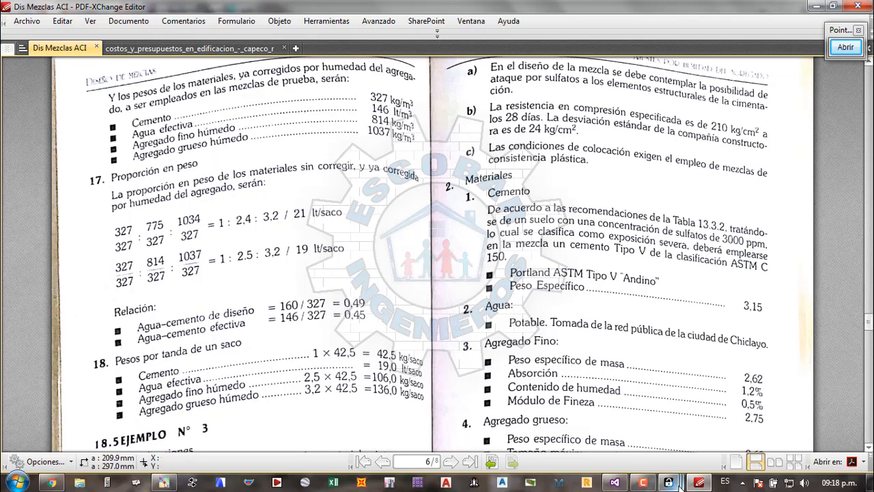
mouse_move(673, 482)
left_click(746, 420)
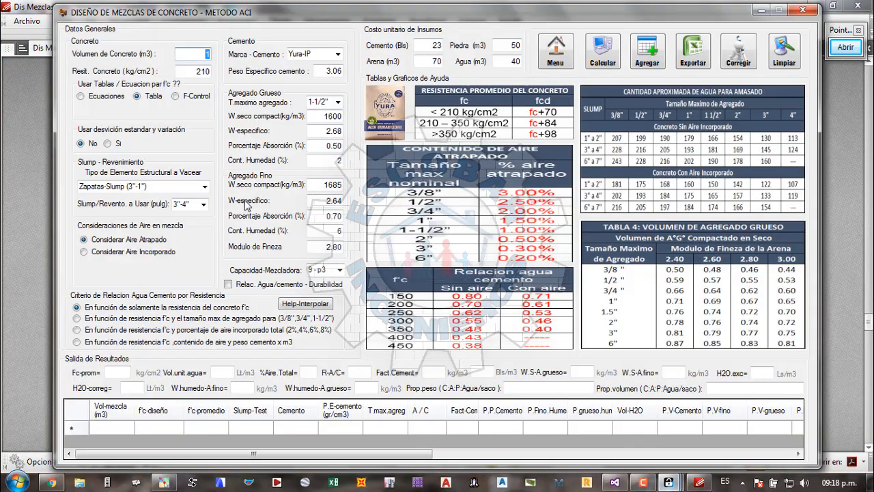
left_click(100, 101)
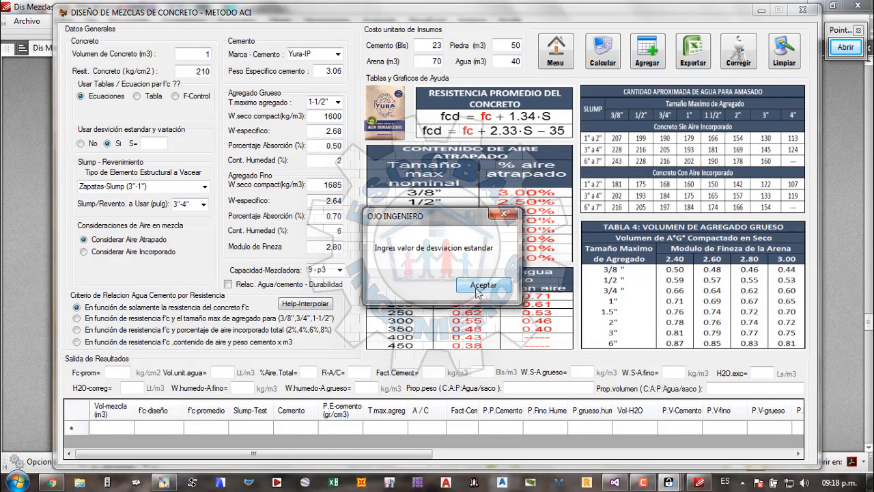
left_click(481, 294)
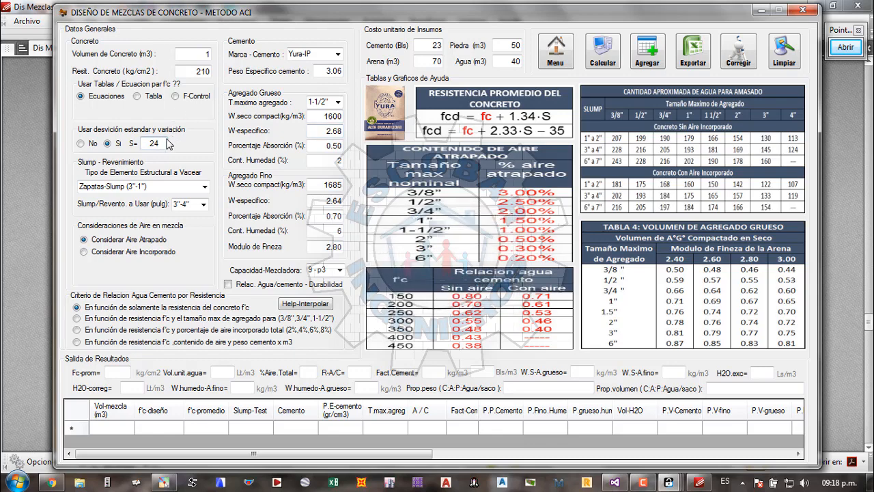
- Check the cement type in the PDF and set the form's cement brand to Andino-V
left_click(37, 188)
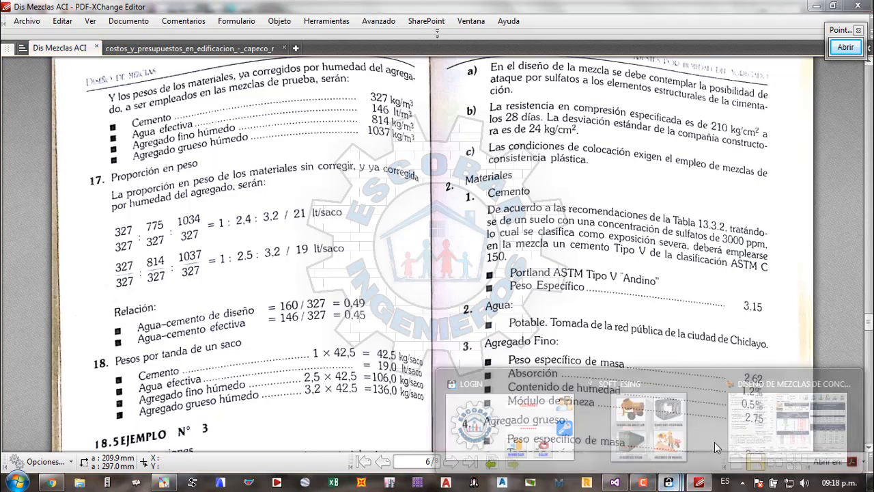
left_click(669, 482)
left_click(338, 54)
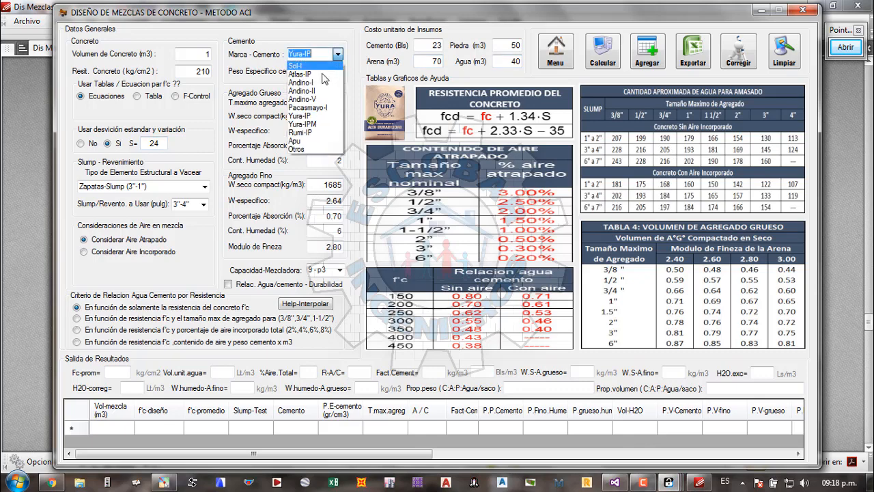
left_click(311, 100)
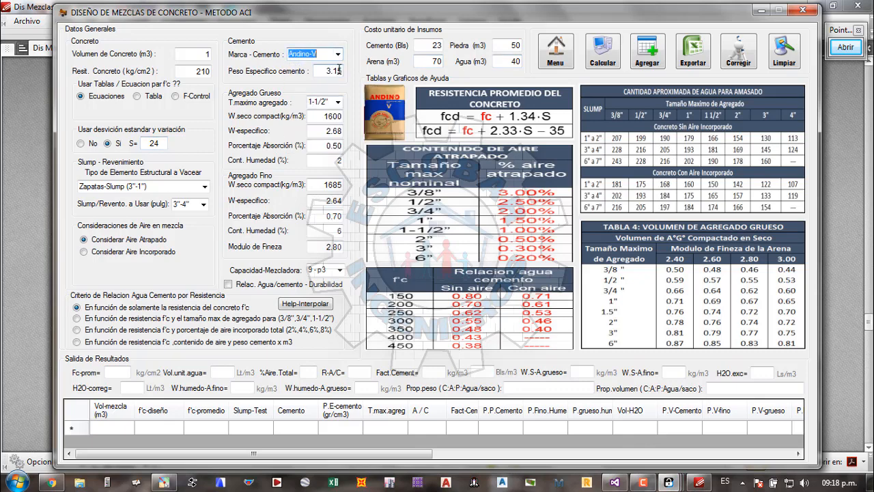
- Find Ejemplo N° 3's fine aggregate data in the PDF and move the mix design form so both can be seen
left_click(835, 224)
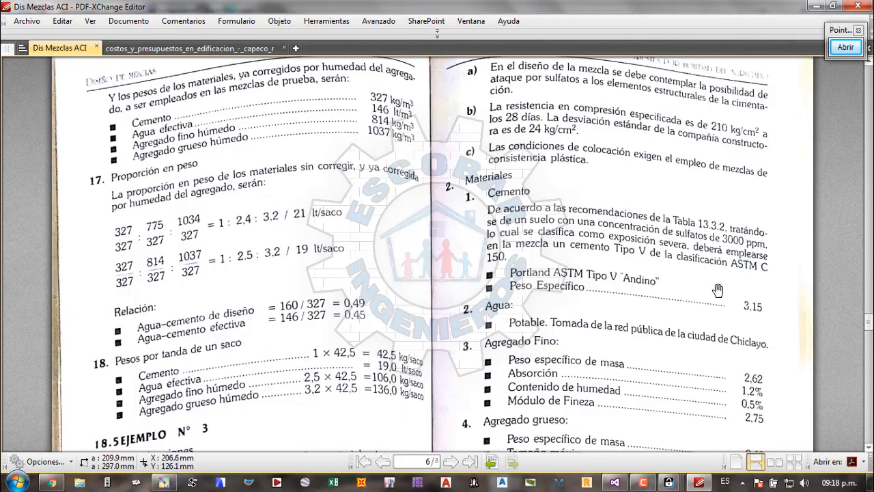
scroll(718, 286, "down", 3)
scroll(546, 242, "down", 3)
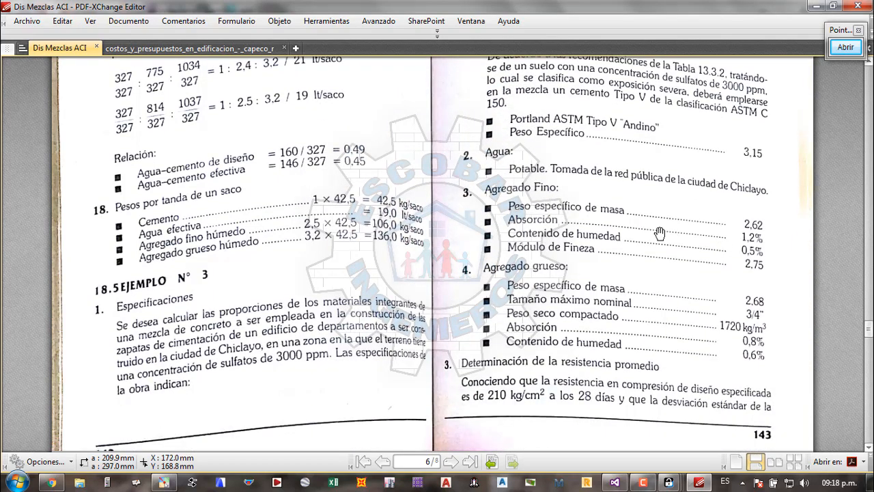
scroll(503, 197, "down", 2)
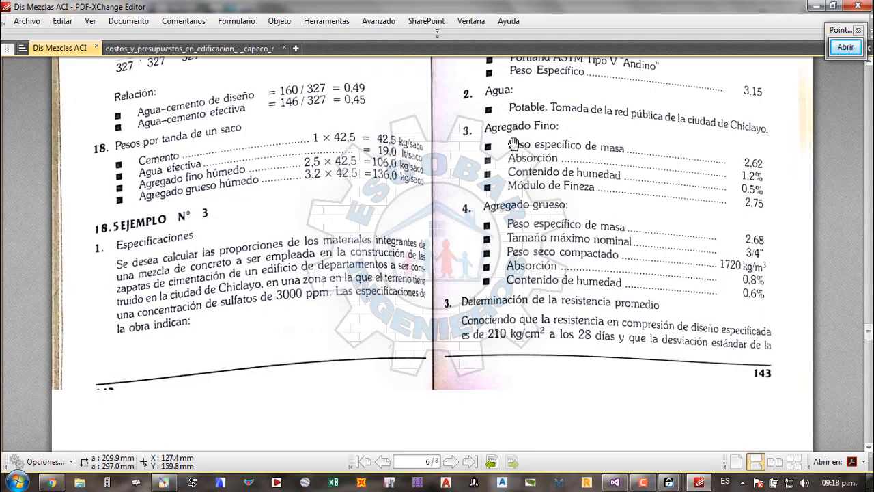
scroll(737, 166, "down", 1)
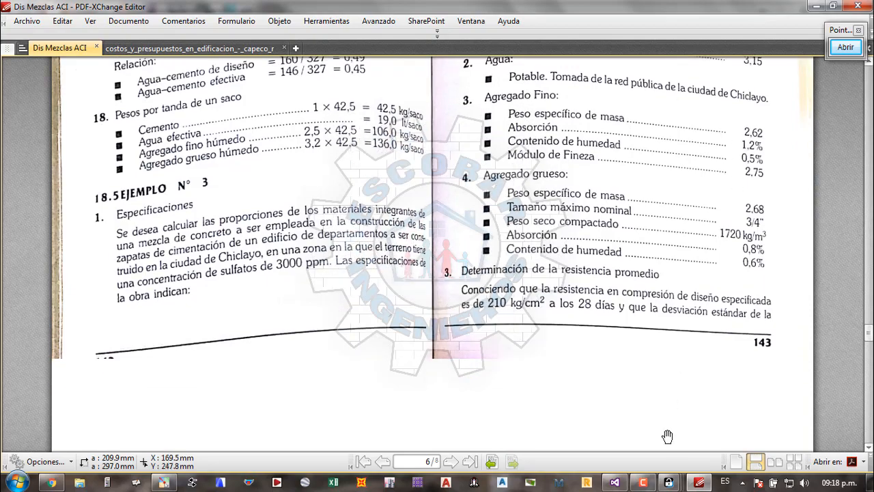
left_click(773, 406)
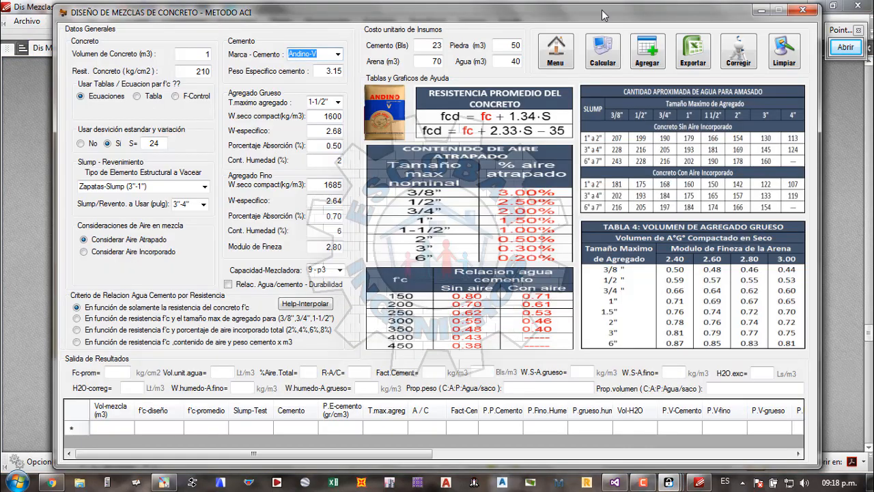
left_click_drag(605, 14, 701, 202)
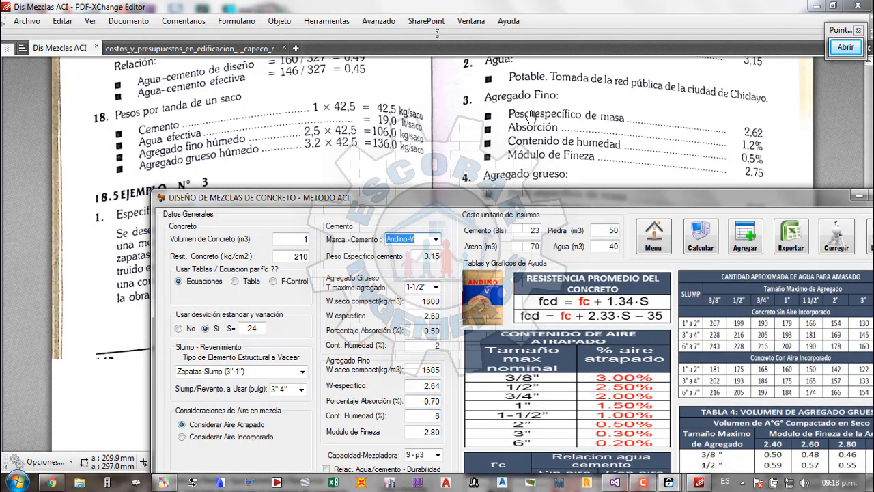
- Set the fine aggregate's specific weight to 2.62, absorption to 1.20 %, moisture content to 0.50 % and fineness modulus to 2.75
left_click(426, 382)
type("2")
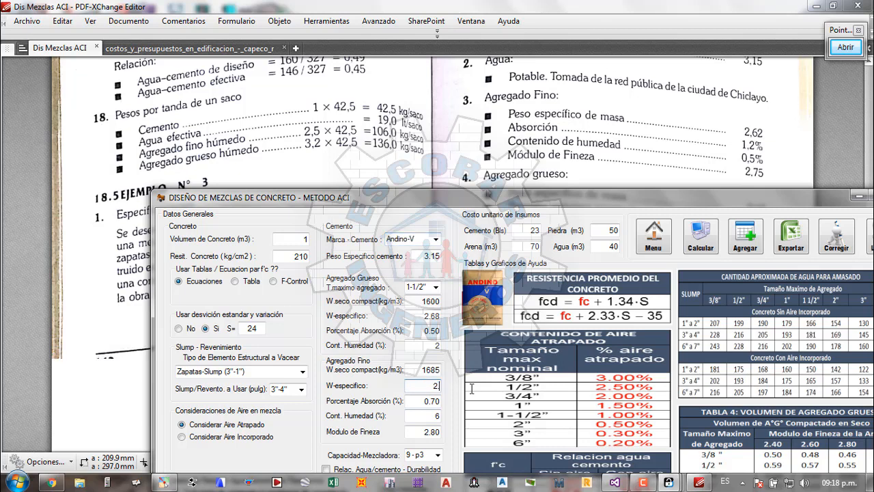
type(".62")
key("Tab")
key("Tab")
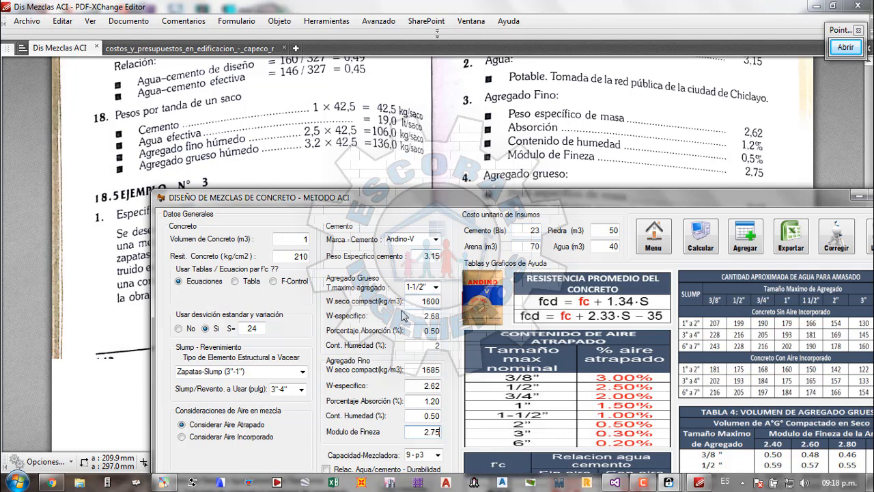
- Consult the PDF's coarse aggregate data beside the form, and set its compacted dry weight to 1720 kg/m3 and specific weight to 2.68
left_click_drag(413, 301, 442, 300)
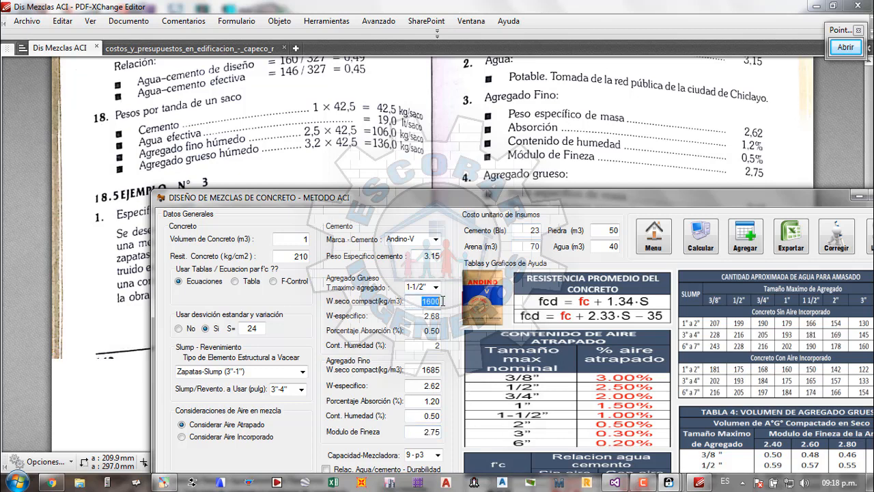
left_click(604, 130)
scroll(581, 167, "down", 3)
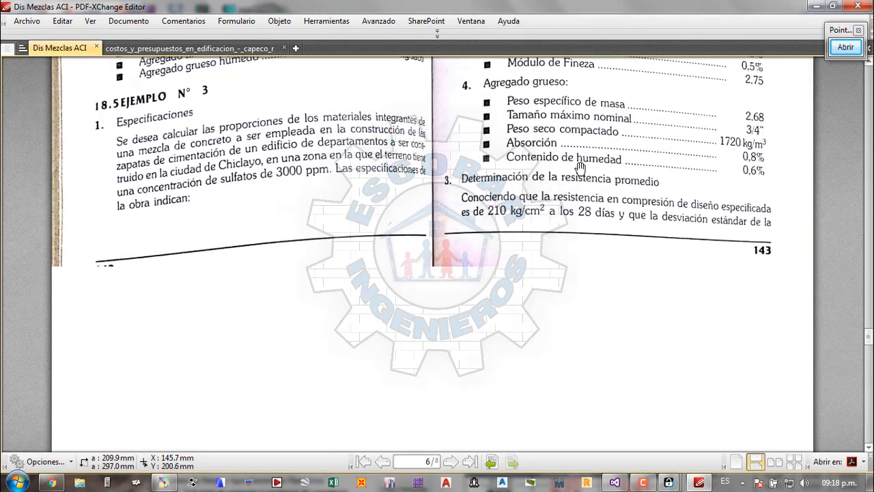
scroll(580, 167, "down", 1)
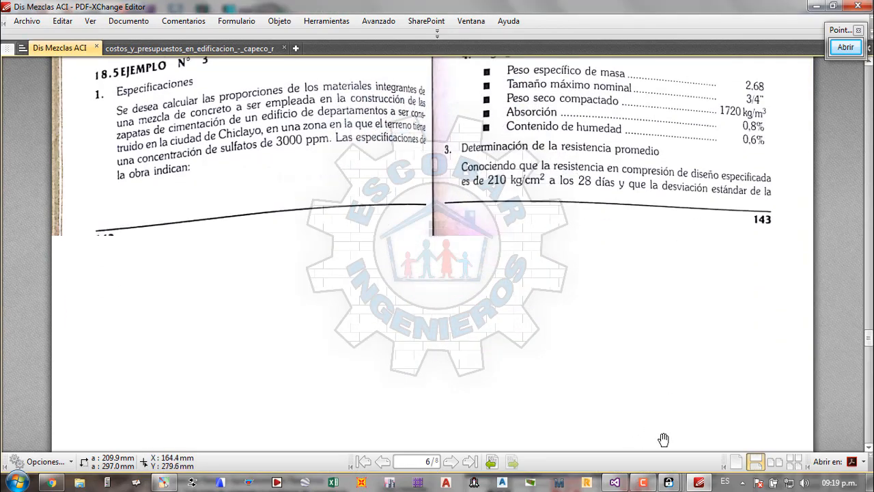
mouse_move(669, 483)
left_click(815, 415)
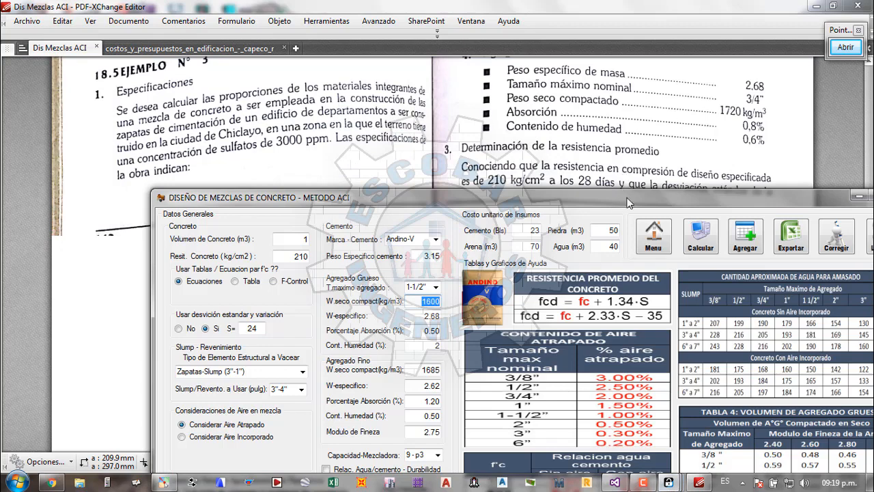
left_click_drag(627, 203, 660, 181)
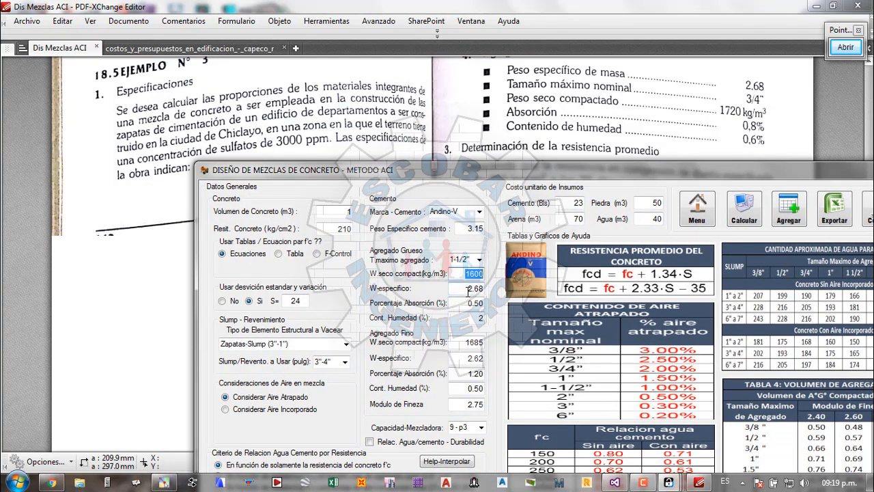
type("1")
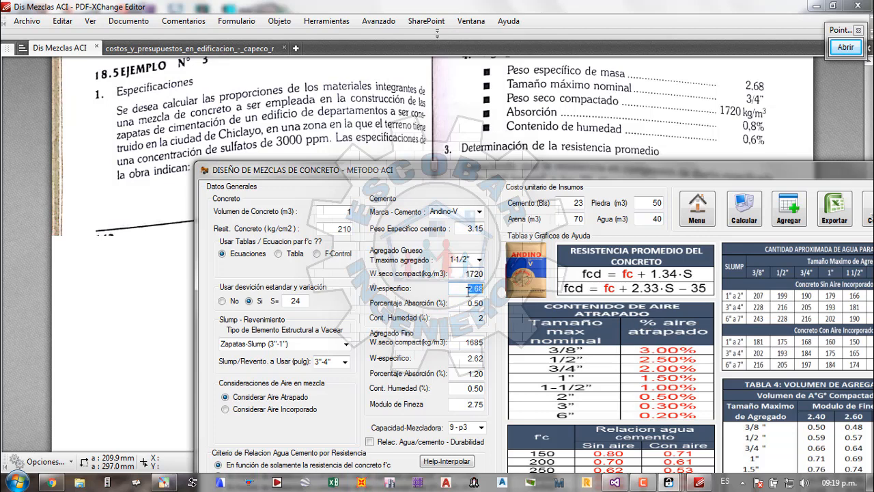
left_click(467, 291)
type("2.68")
key("Tab")
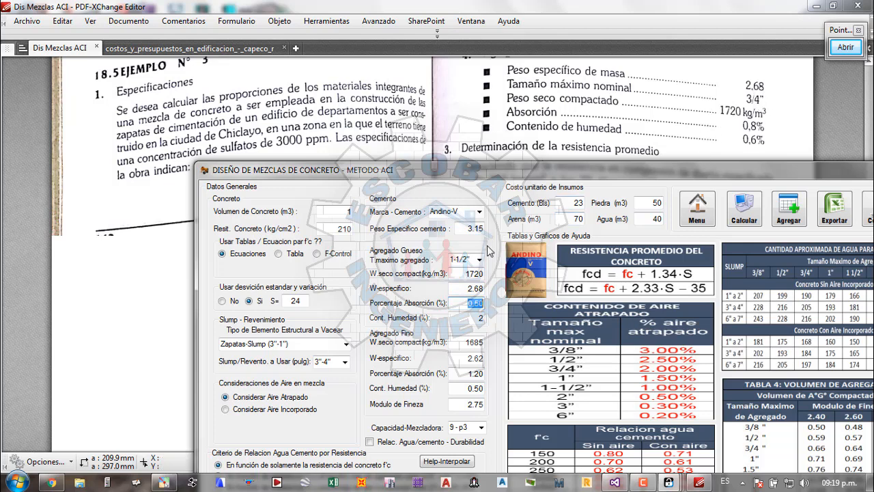
- Set the coarse aggregate's maximum size to 3/4", absorption to 0.80 % and moisture content to 0.60 %, and move the form fully into view
left_click(479, 259)
left_click(461, 292)
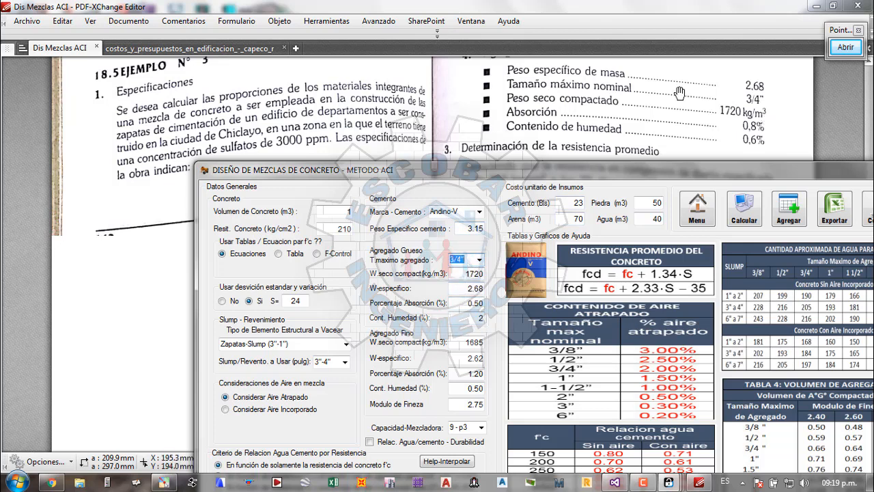
left_click_drag(465, 304, 498, 302)
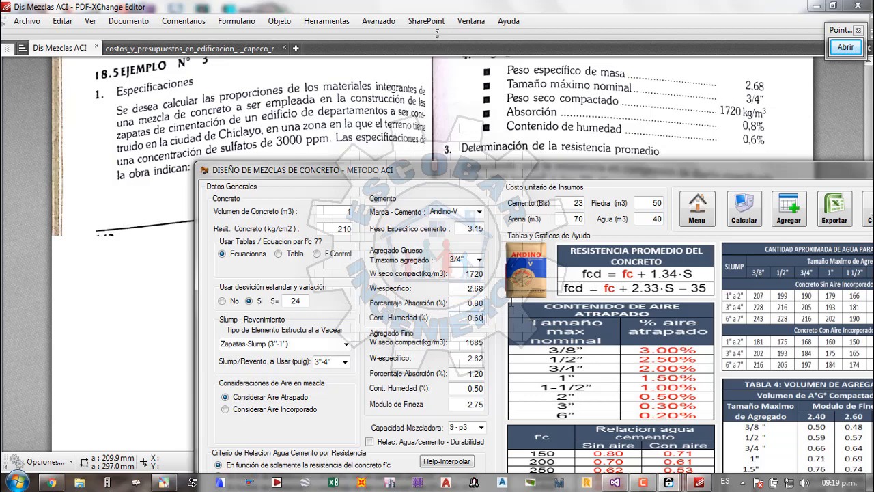
left_click_drag(580, 176, 423, 21)
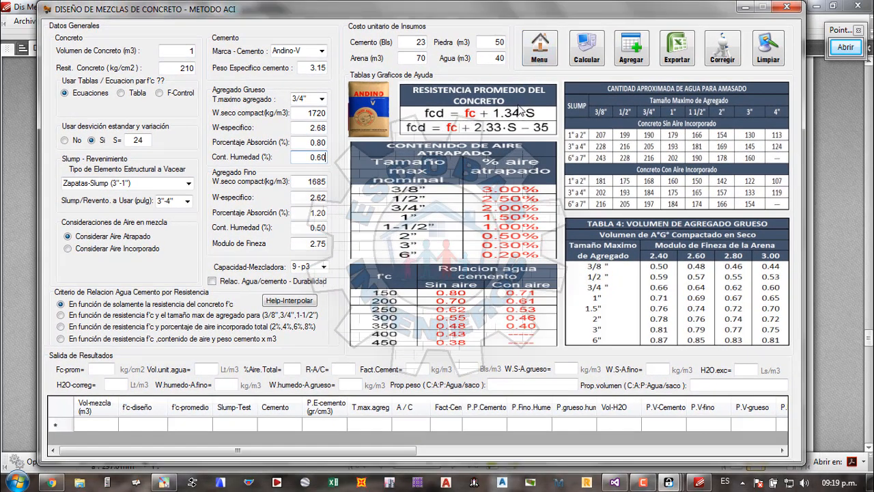
- Review Ejemplo N° 3's specifications and materials data in the PDF, and return to the concrete mix design form
left_click(829, 143)
scroll(247, 267, "up", 3)
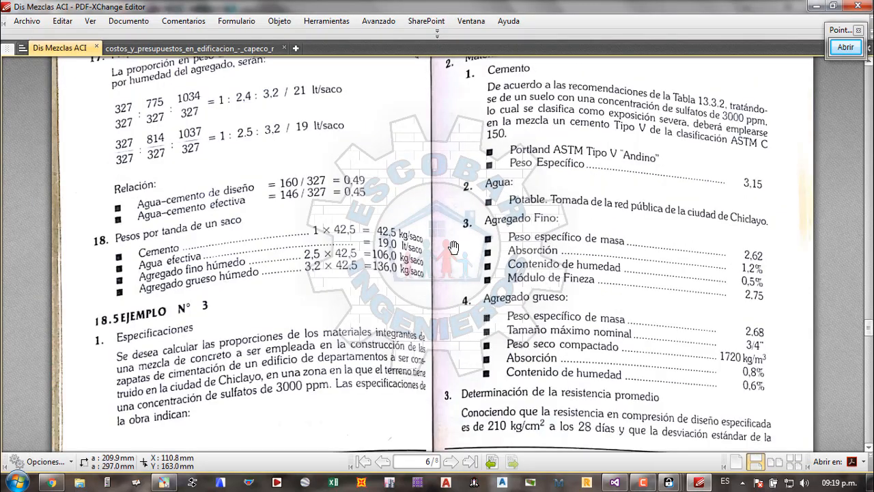
scroll(338, 267, "up", 2)
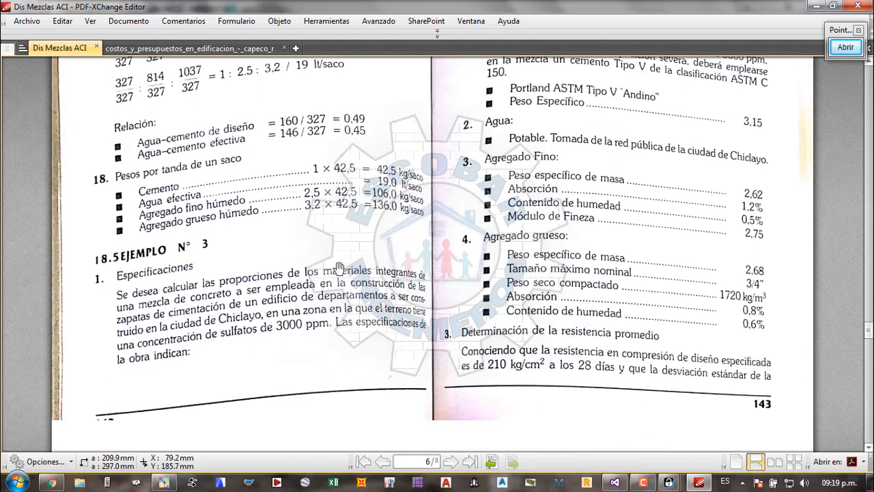
scroll(491, 273, "up", 1)
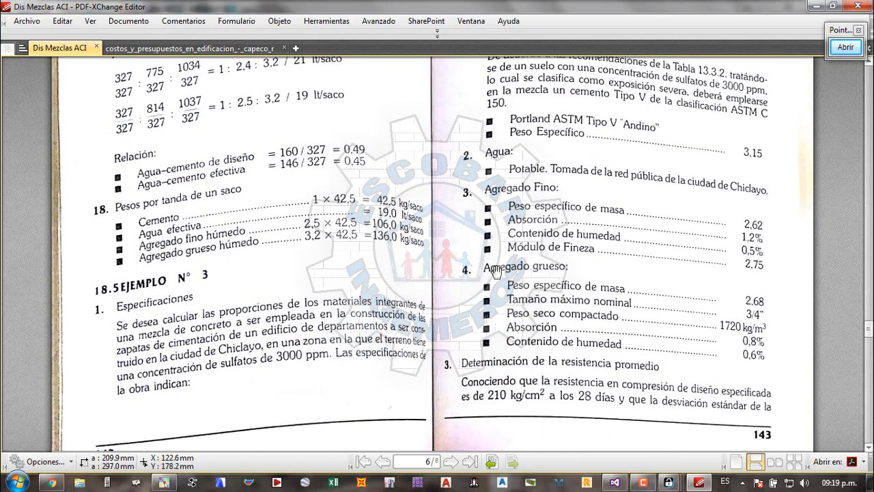
scroll(496, 271, "up", 5)
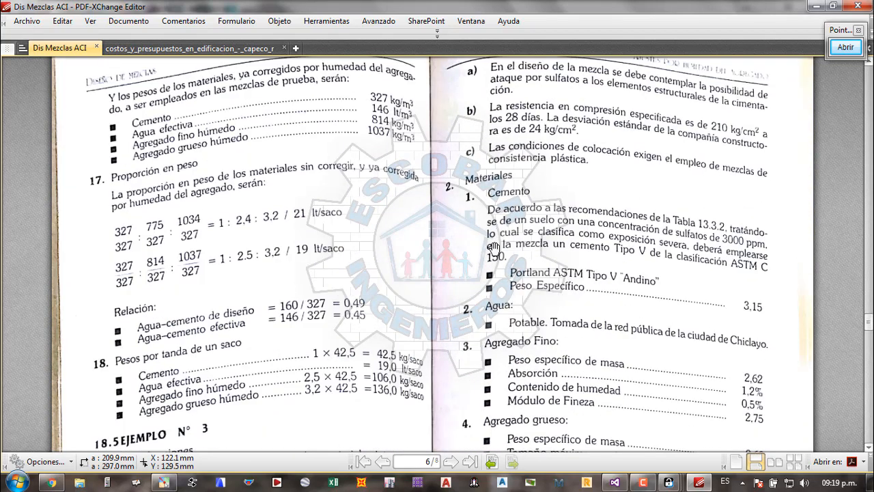
scroll(493, 247, "down", 7)
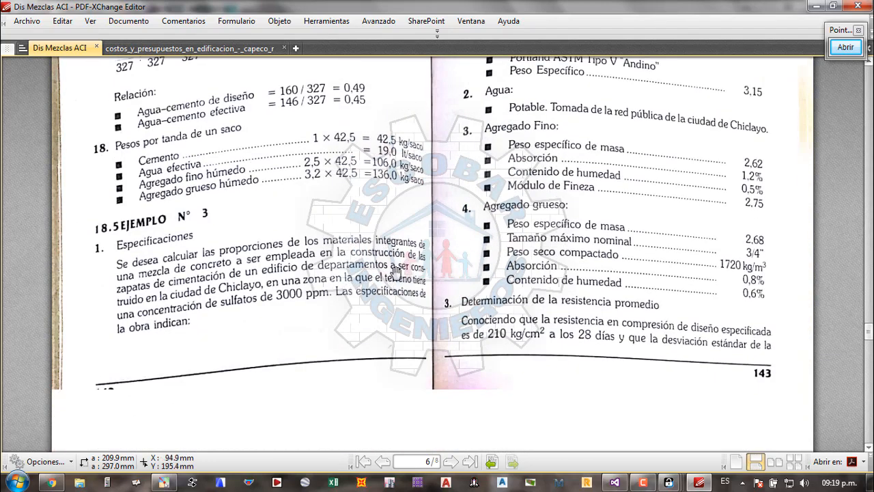
mouse_move(668, 482)
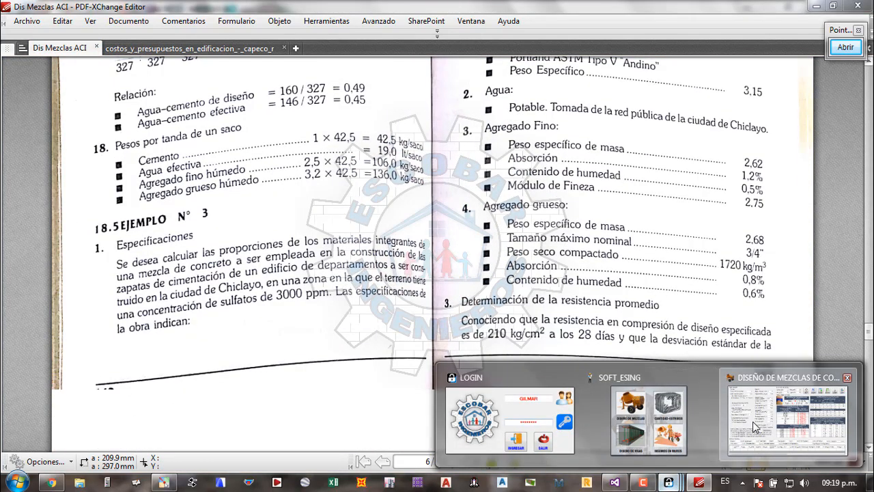
left_click(754, 427)
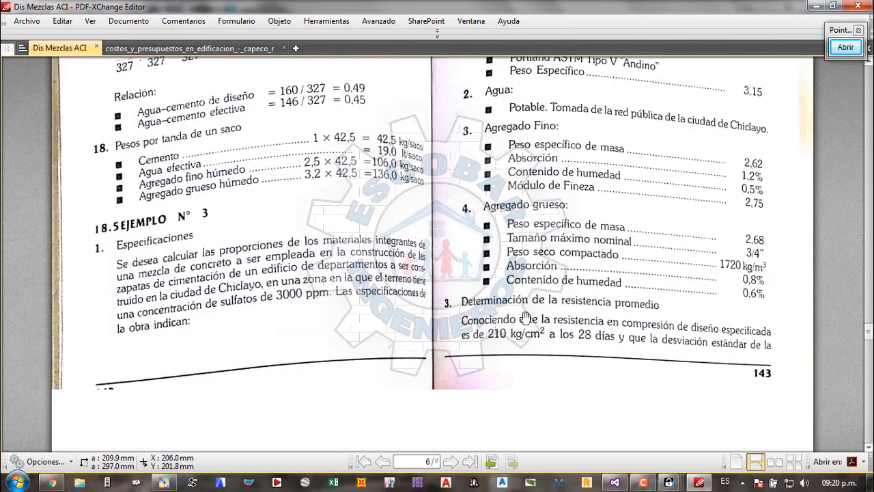
- Find Ejemplo N° 3's average strength calculation in the PDF and compare it with the Fc-prom result in the form
scroll(502, 326, "down", 10)
scroll(503, 327, "down", 5)
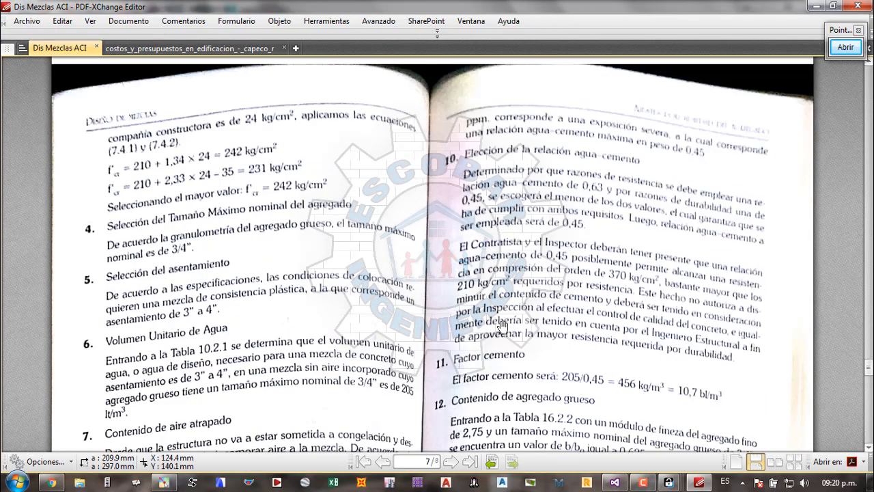
scroll(503, 326, "down", 1)
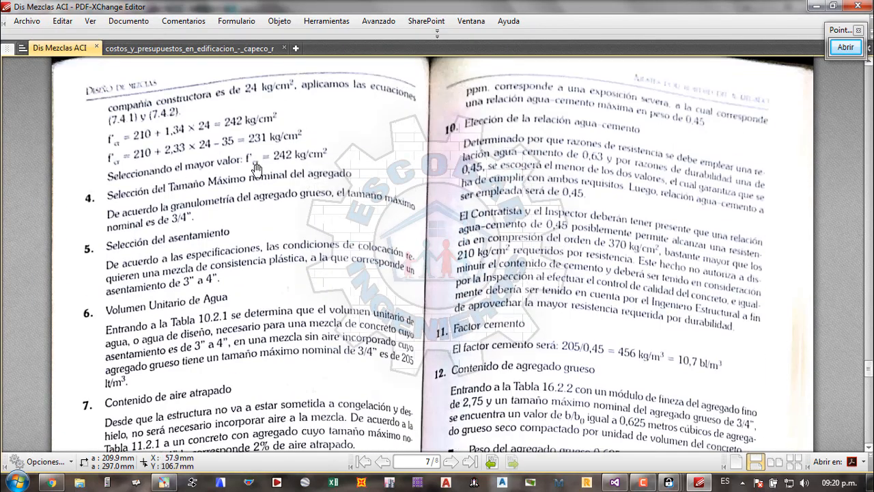
scroll(202, 176, "down", 1)
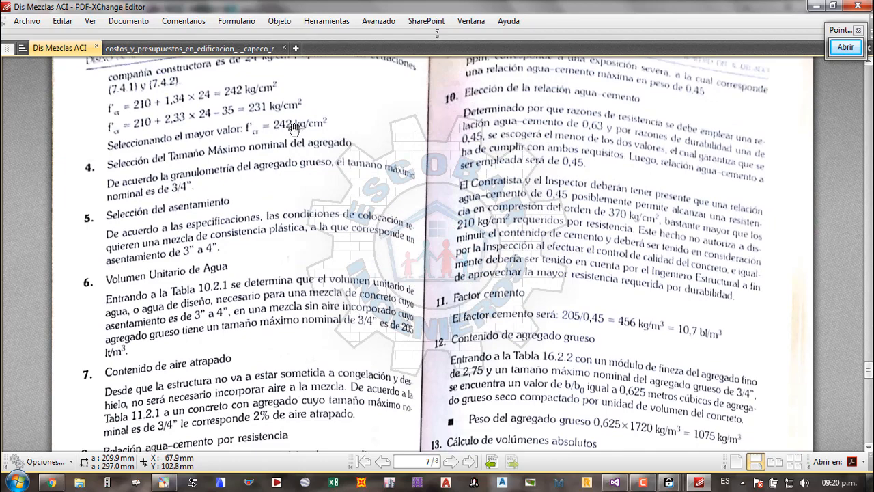
mouse_move(670, 482)
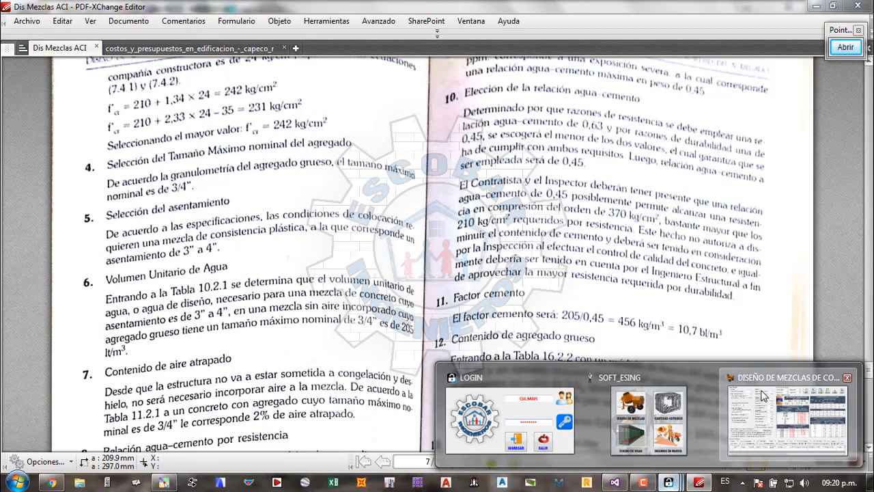
left_click(764, 396)
left_click(113, 371)
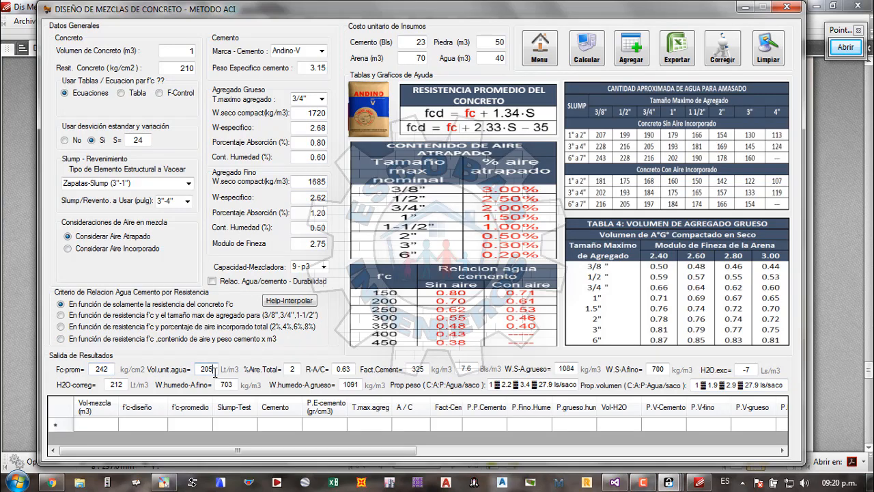
- Find the unit water volume in section 6 of the PDF and mark the value 205 with a green check mark
left_click(11, 204)
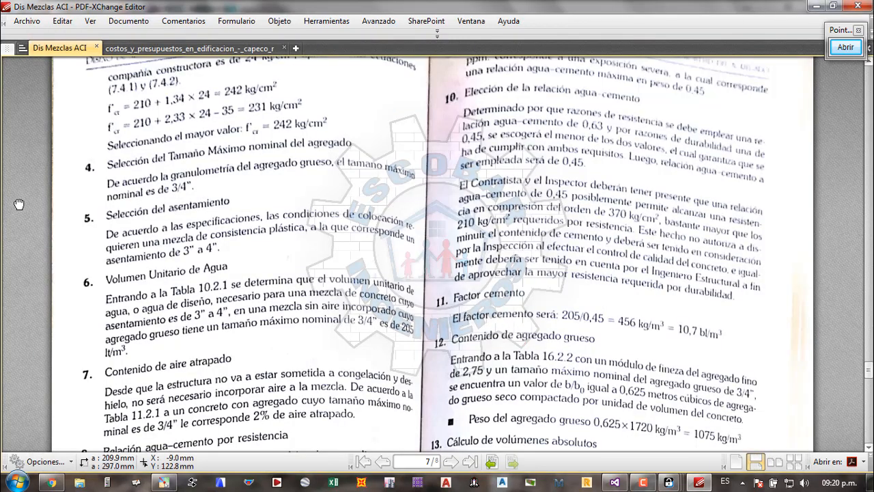
scroll(380, 170, "down", 1)
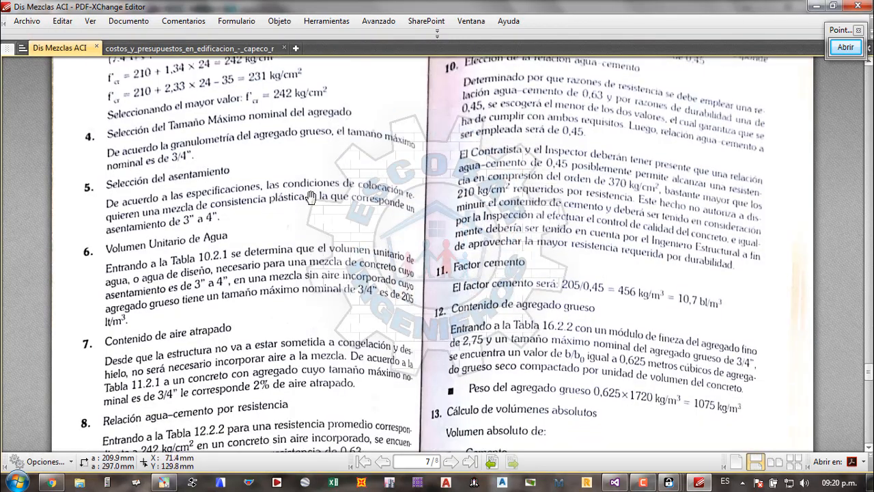
scroll(262, 211, "down", 2)
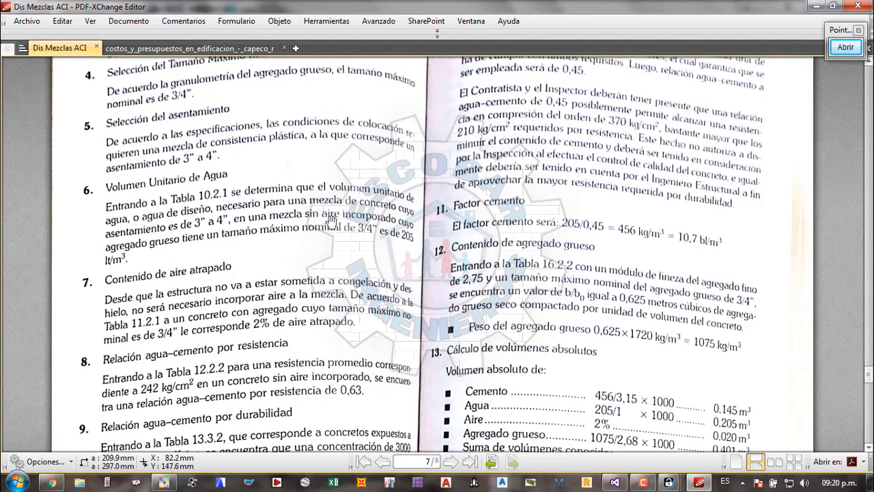
left_click(842, 51)
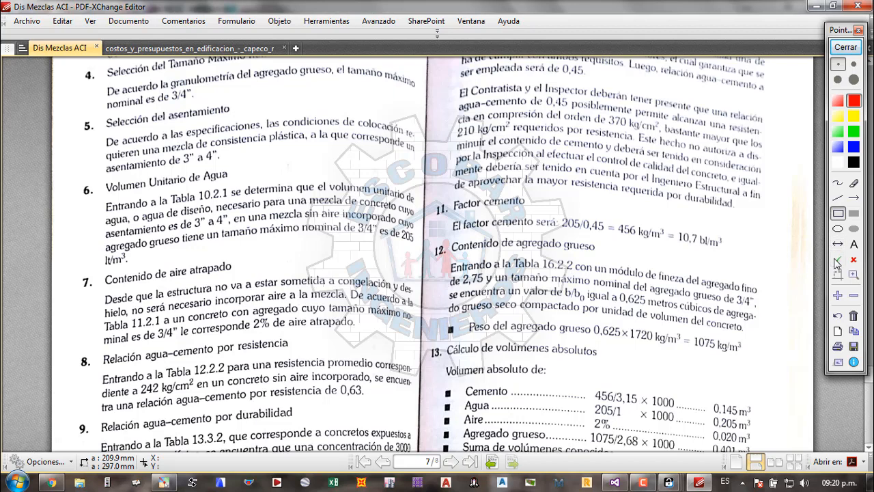
left_click(838, 259)
left_click(417, 235)
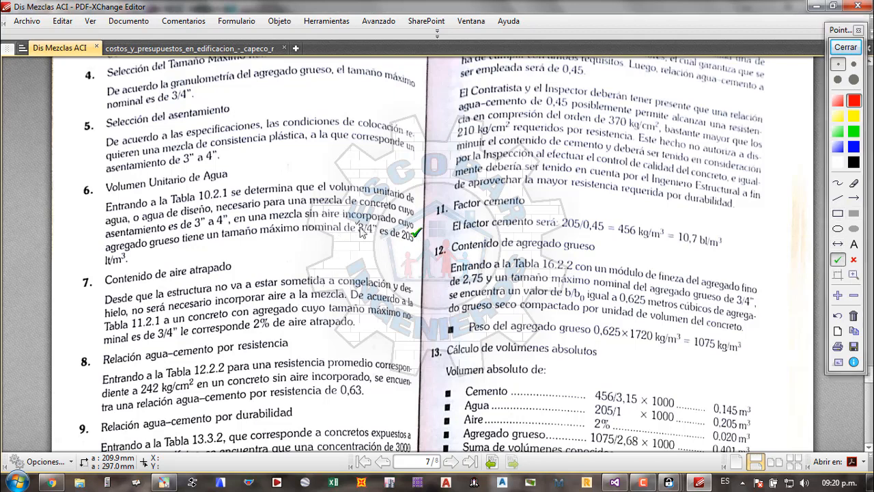
left_click(840, 52)
- Find the entrapped air content in section 7 of the PDF and mark its 2% value with a green check mark
scroll(458, 266, "down", 2)
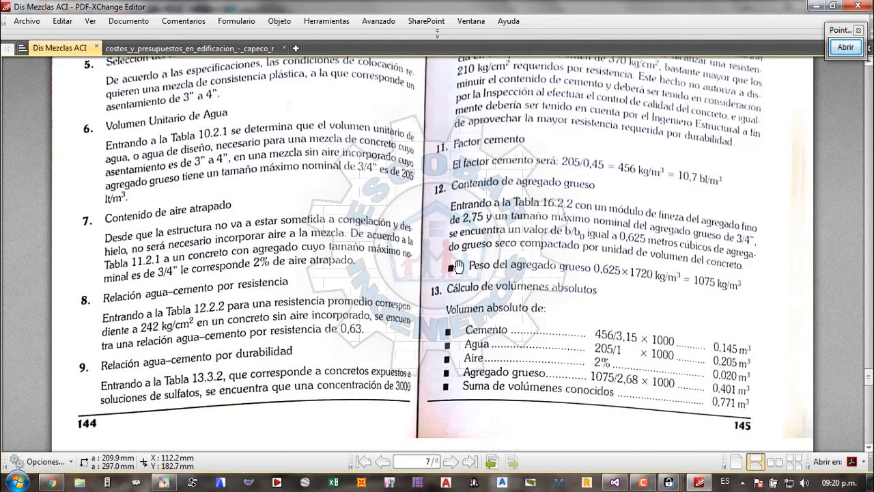
scroll(458, 266, "down", 1)
scroll(171, 228, "down", 1)
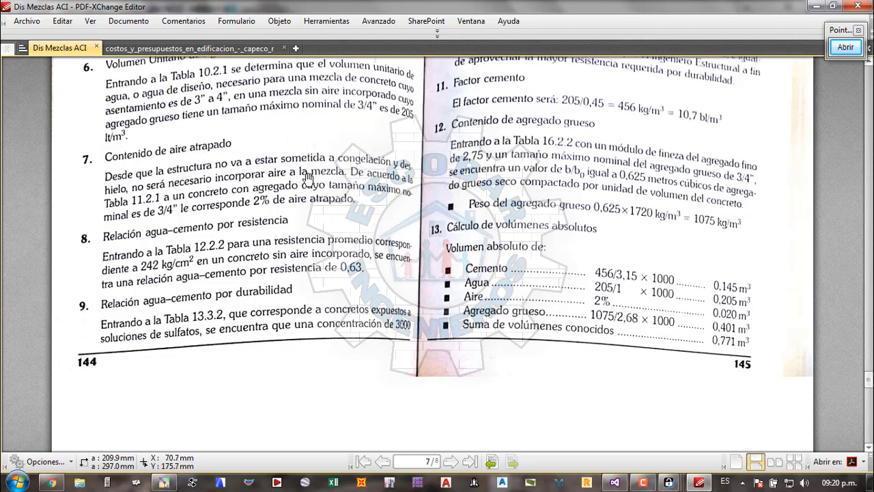
scroll(354, 174, "down", 1)
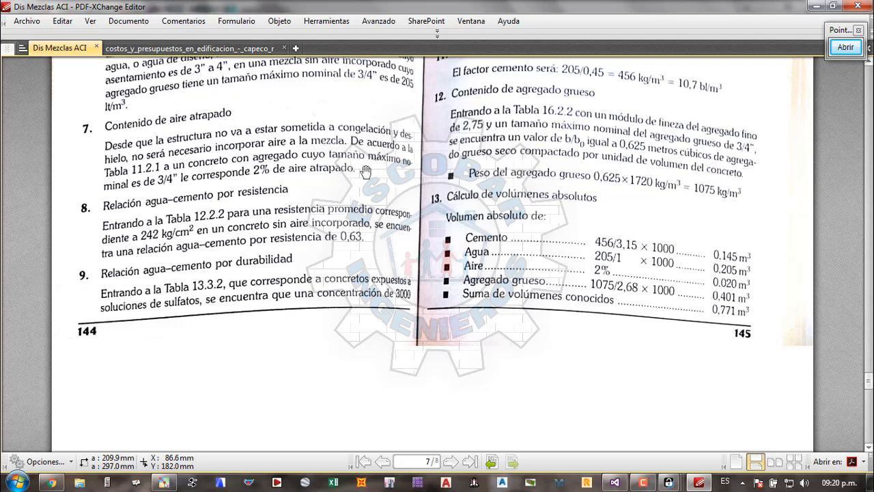
left_click(843, 51)
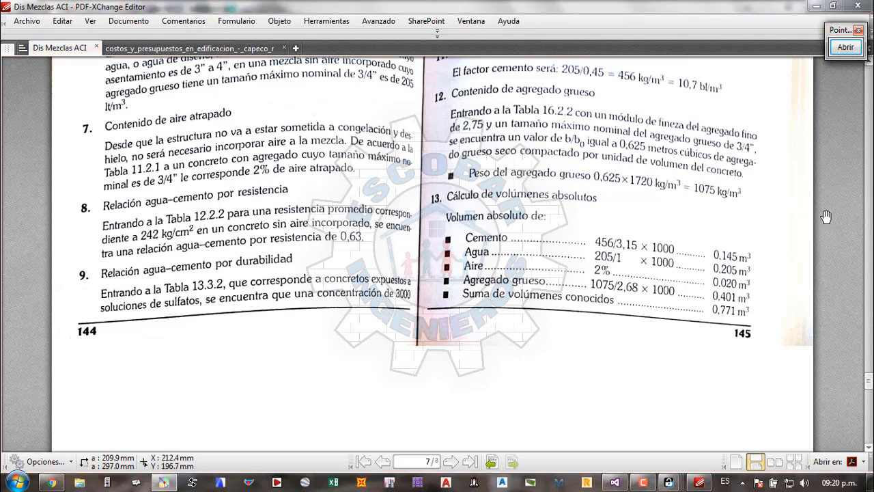
left_click(845, 47)
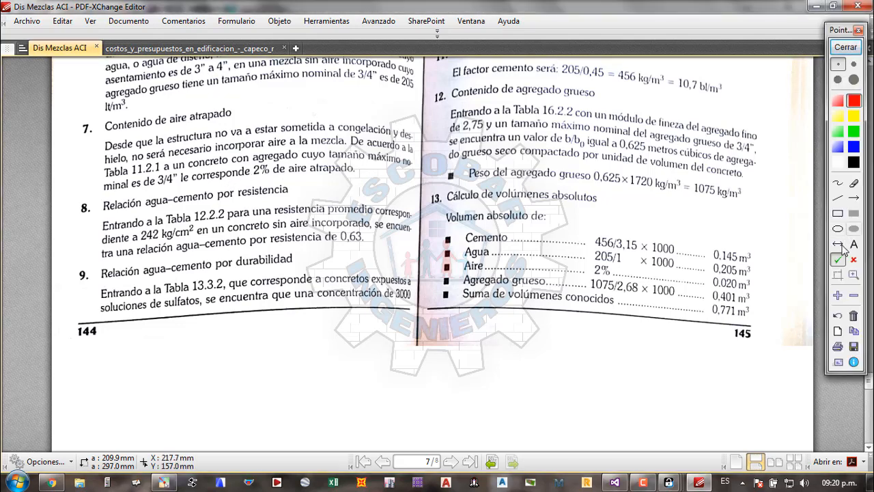
left_click(276, 168)
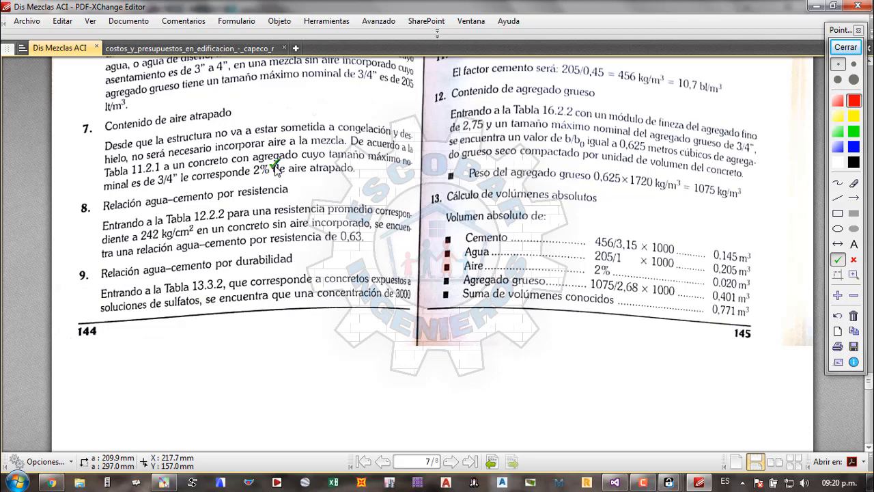
left_click(845, 47)
- Check the total air and water-cement ratio results in the mix design form, and go back to the PDF
mouse_move(671, 485)
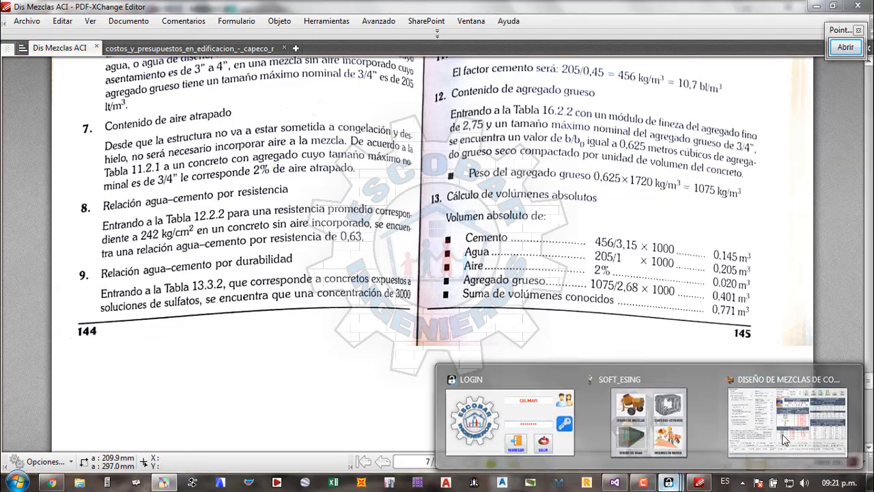
left_click(791, 451)
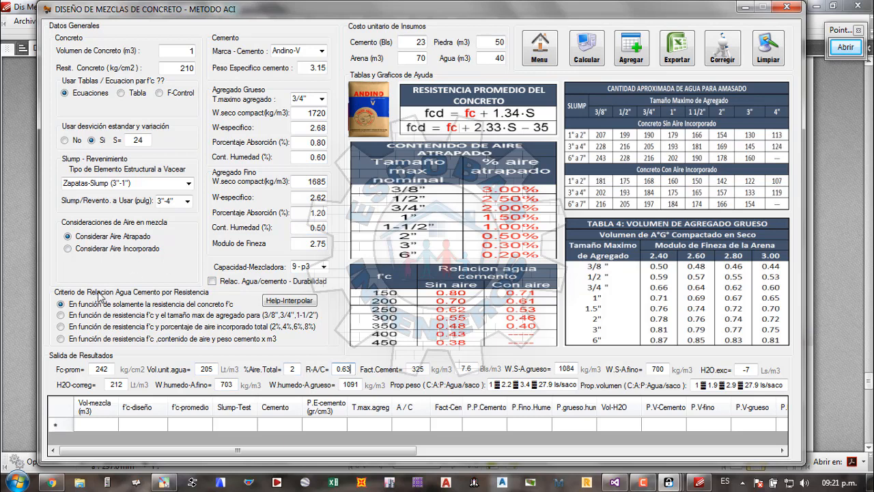
left_click(30, 219)
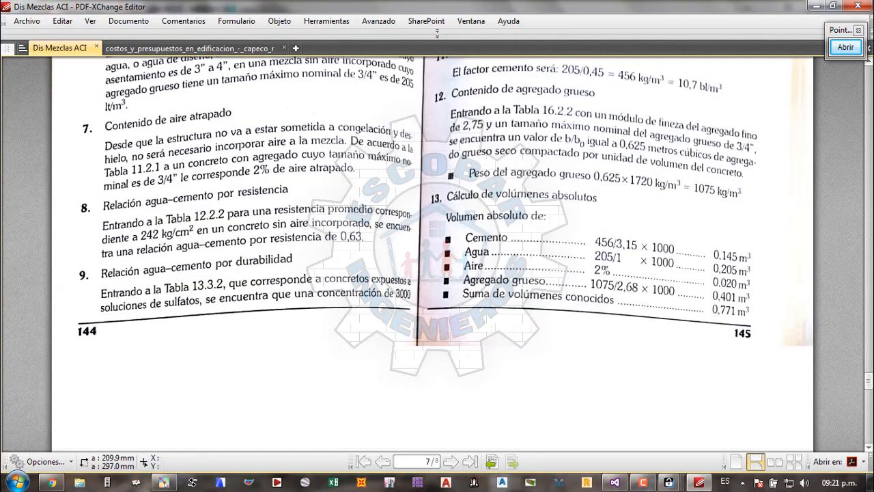
- Mark the 0,63 water-cement ratio in section 8 with a green check mark and frame its paragraph with a red rectangle
left_click(845, 47)
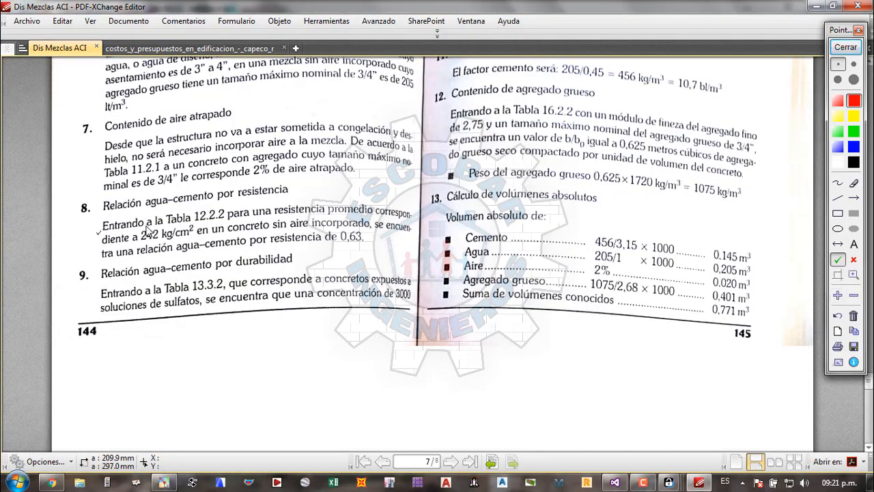
left_click(368, 236)
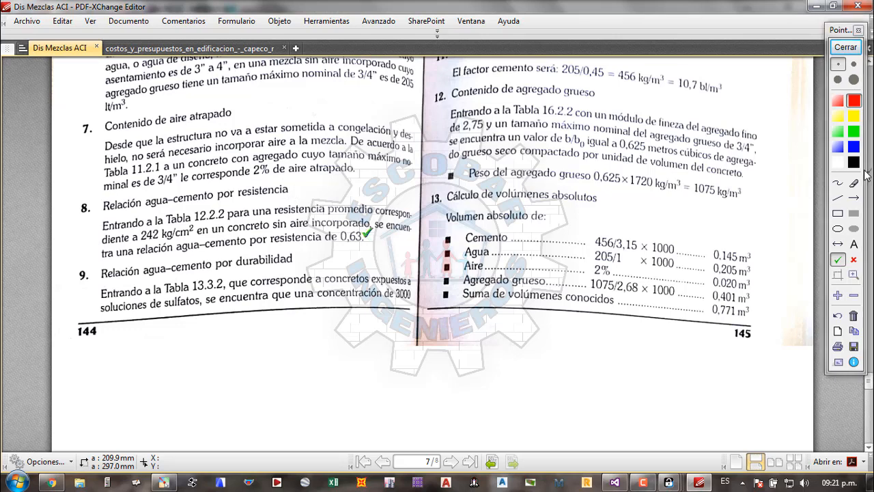
left_click(838, 213)
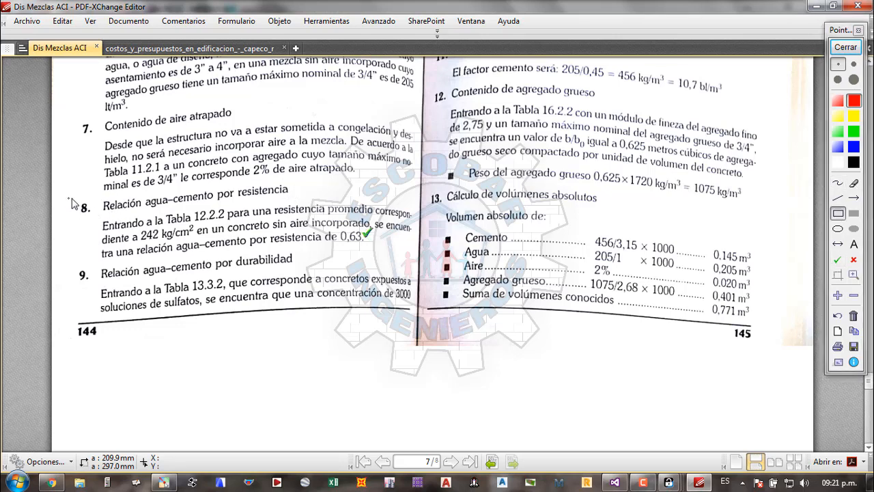
mouse_move(69, 199)
left_mouse_down()
mouse_move(440, 231)
mouse_move(428, 250)
left_mouse_up()
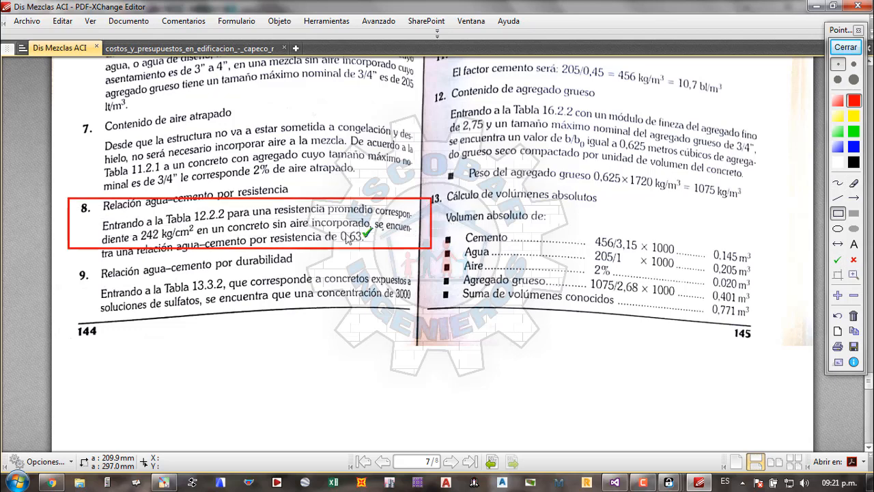
left_click(846, 47)
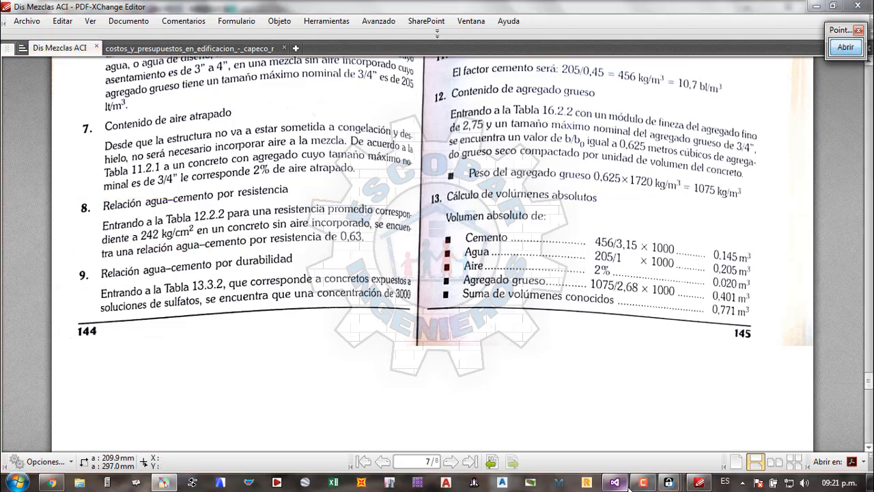
- Enable the water/cement ratio by durability option in the concrete mix design form
mouse_move(668, 483)
left_click(754, 430)
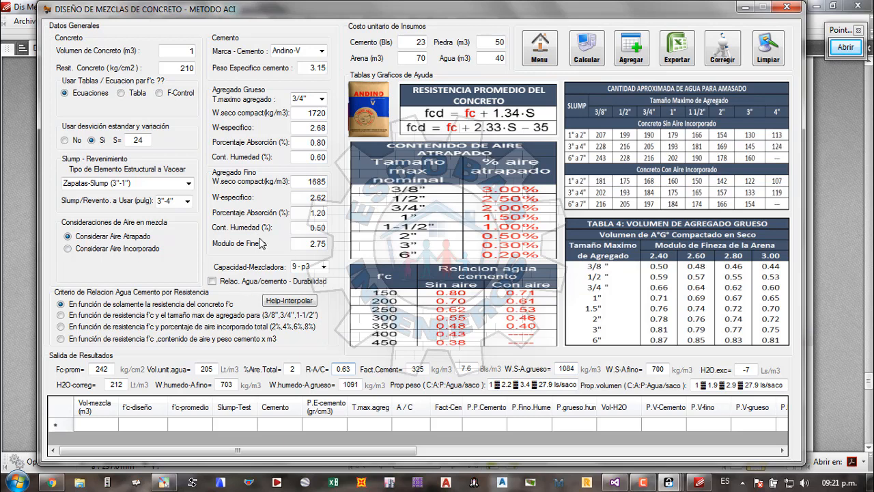
left_click(213, 281)
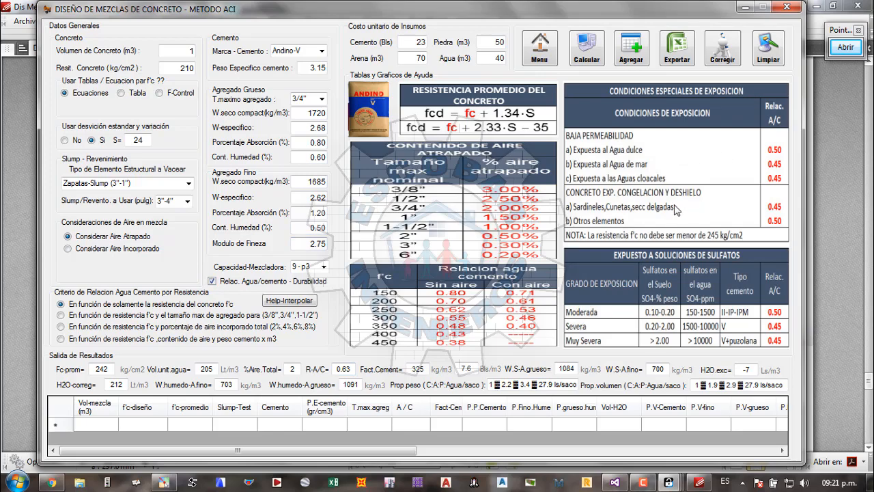
- Find the sulfate concentration of the soil in the Ejemplo N° 3 specifications of the PDF
left_click(827, 175)
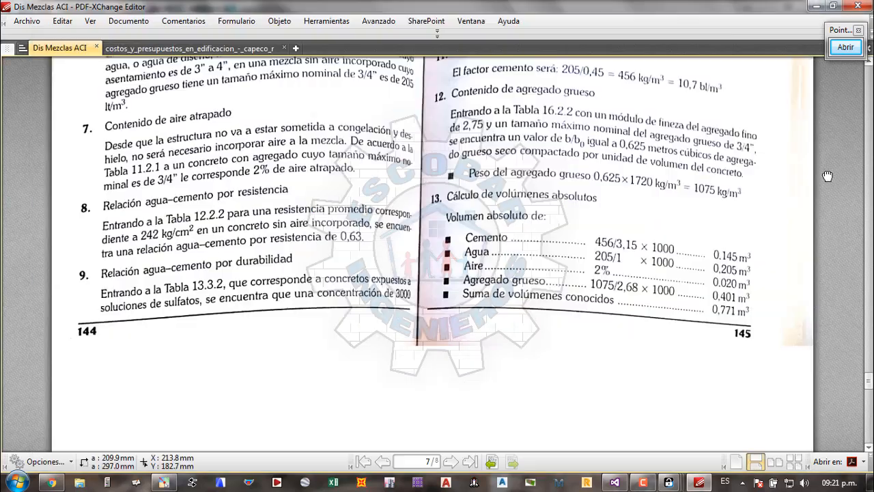
scroll(580, 251, "up", 10)
scroll(582, 253, "up", 10)
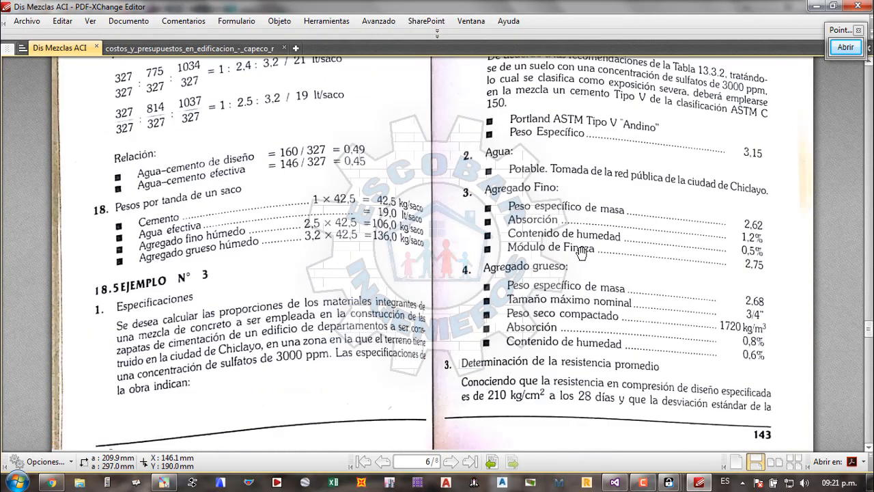
scroll(581, 252, "down", 4)
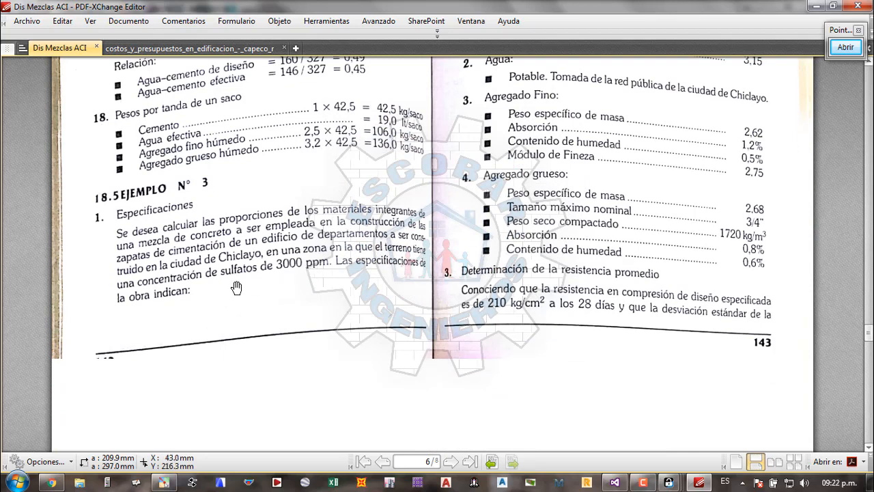
- Set the water-cement ratio to 0.45 in the concrete mix design form and correct the results with it
mouse_move(669, 482)
left_click(790, 413)
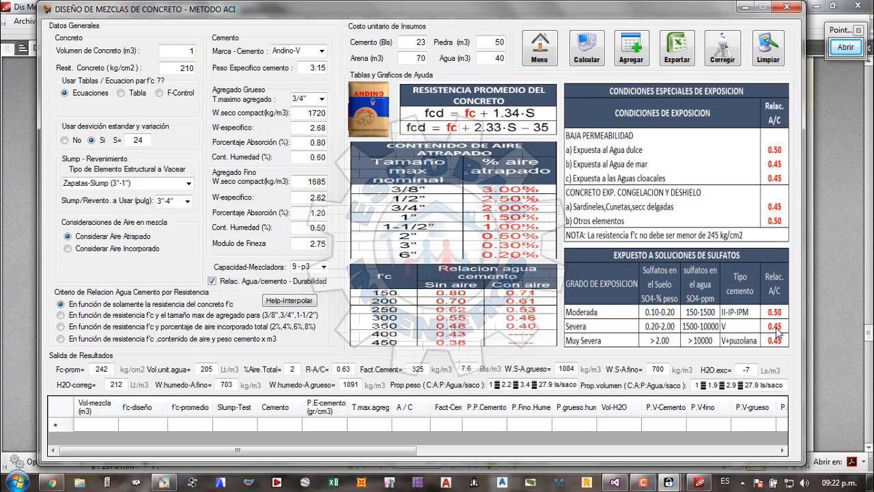
left_click(350, 369)
left_click(726, 52)
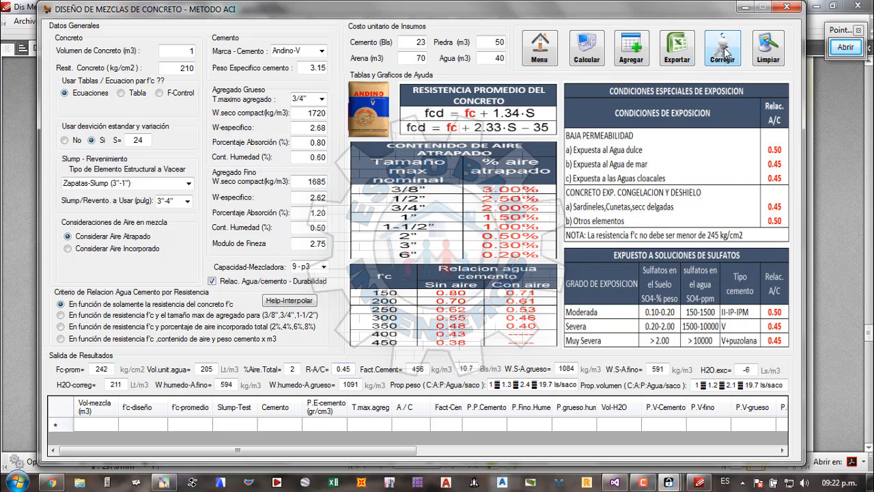
- Check the cement factor result, and read the durability ratio and cement factor in sections 9 to 11 of the PDF
left_click(424, 369)
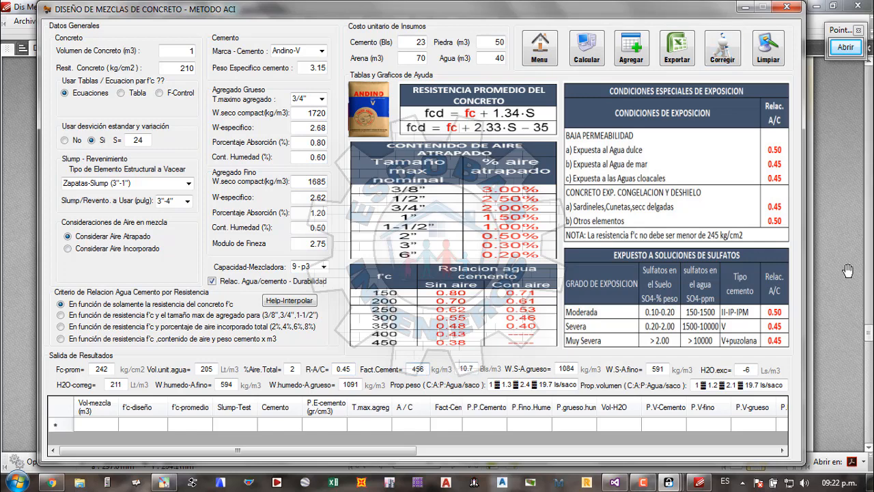
left_click(826, 199)
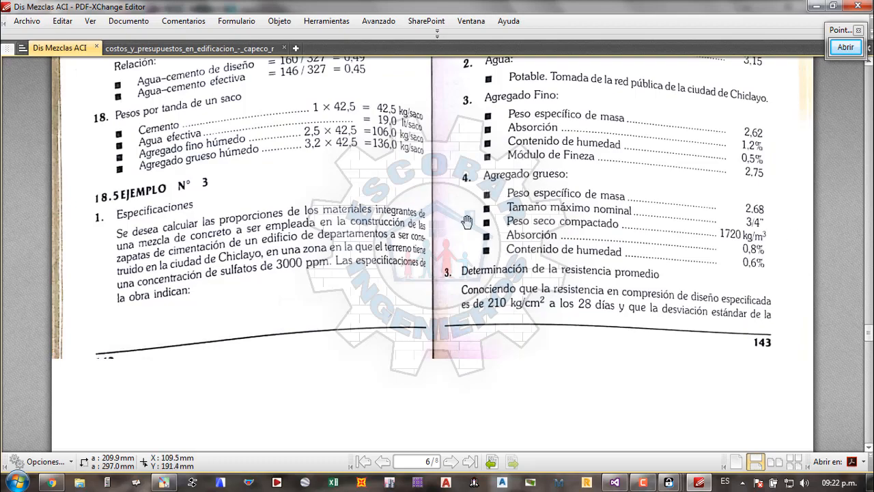
scroll(492, 252, "down", 10)
scroll(519, 285, "down", 4)
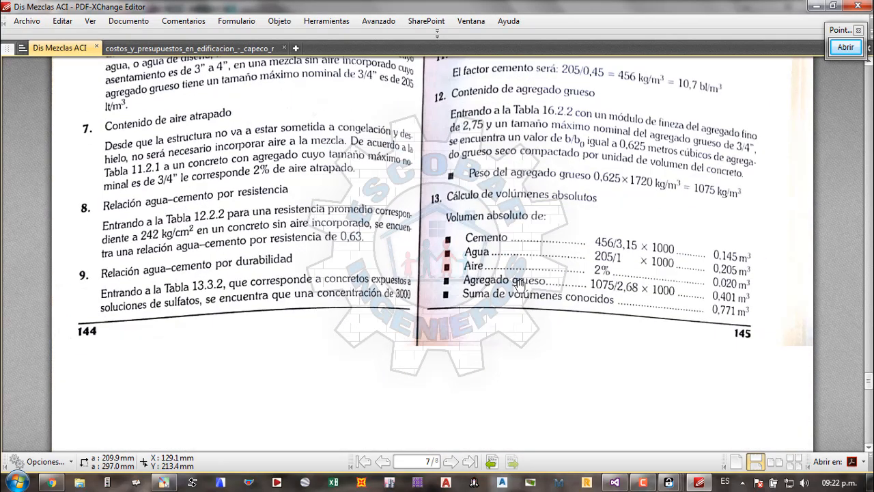
scroll(531, 259, "up", 1)
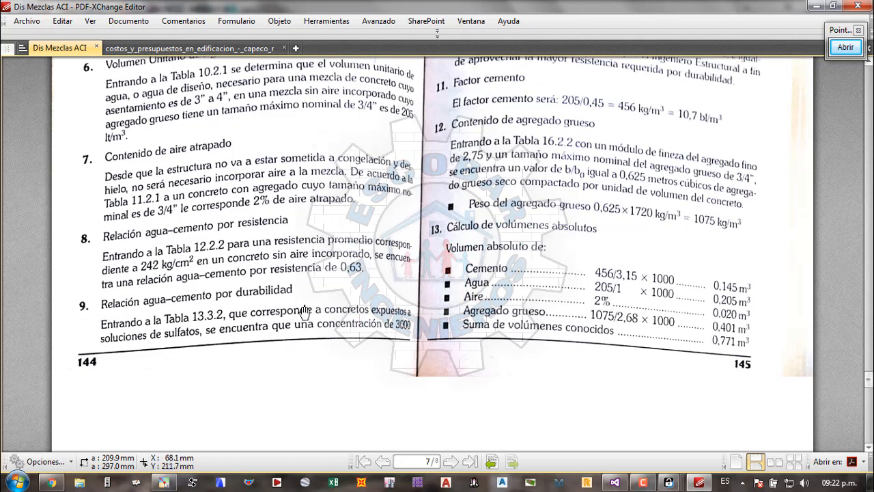
scroll(324, 304, "up", 1)
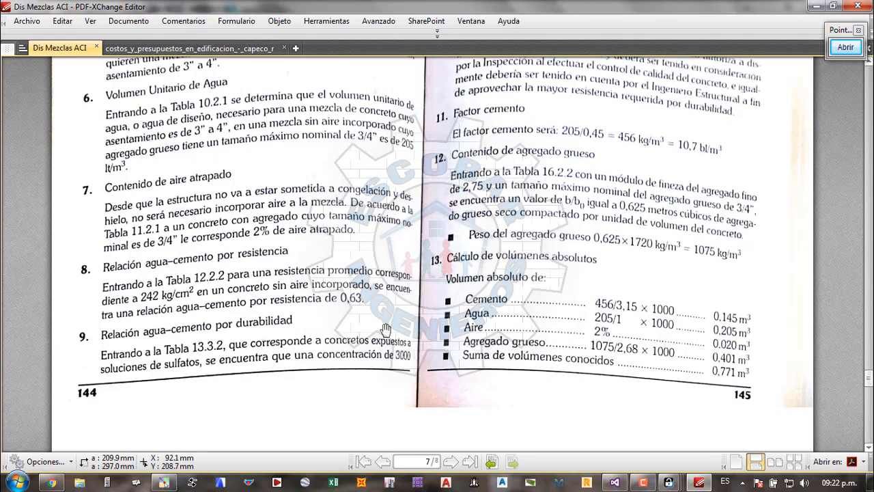
scroll(369, 364, "up", 8)
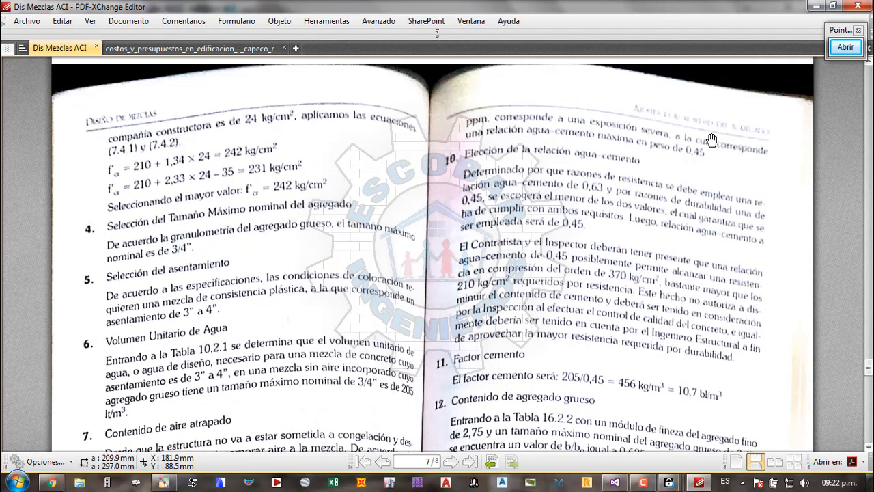
scroll(710, 154, "down", 7)
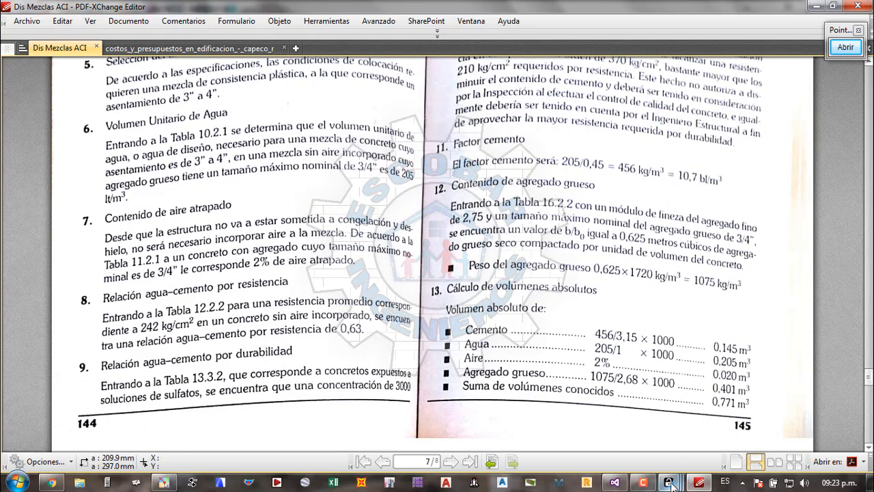
- Compare the form's cement factor and dry coarse aggregate weight with sections 11 and 12 of the PDF
mouse_move(669, 482)
left_click(818, 423)
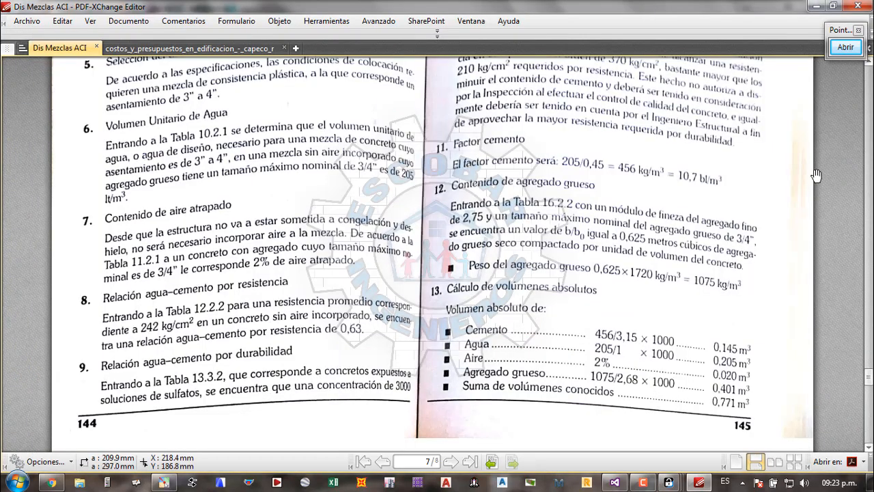
left_click(848, 285)
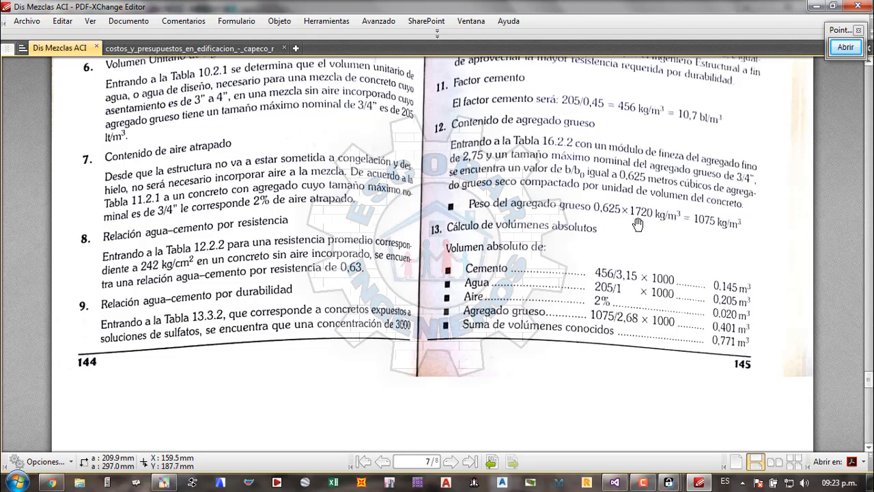
left_click(669, 483)
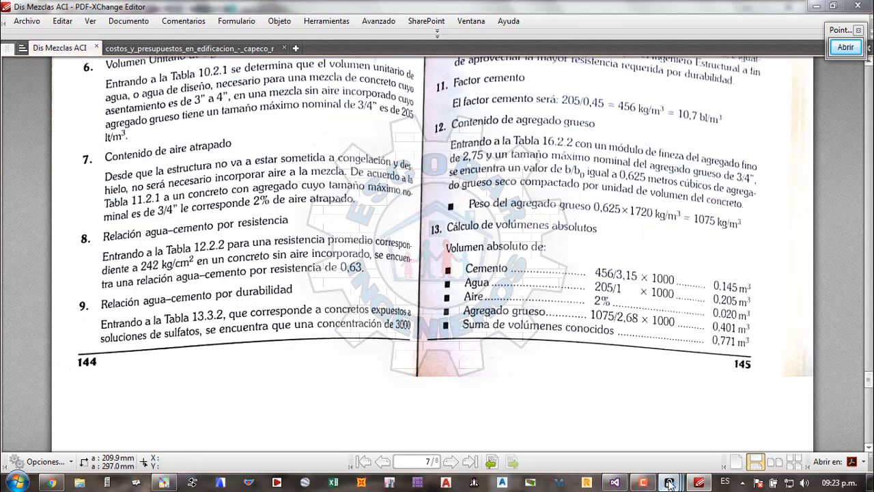
left_click(764, 437)
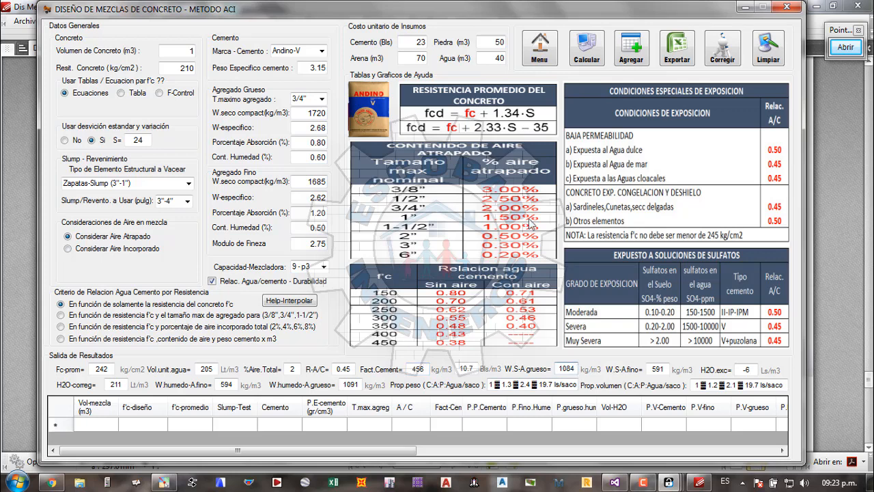
- Turn off the durability ratio option and open the interpolation helper, placing it clear of the reference tables
left_click(224, 282)
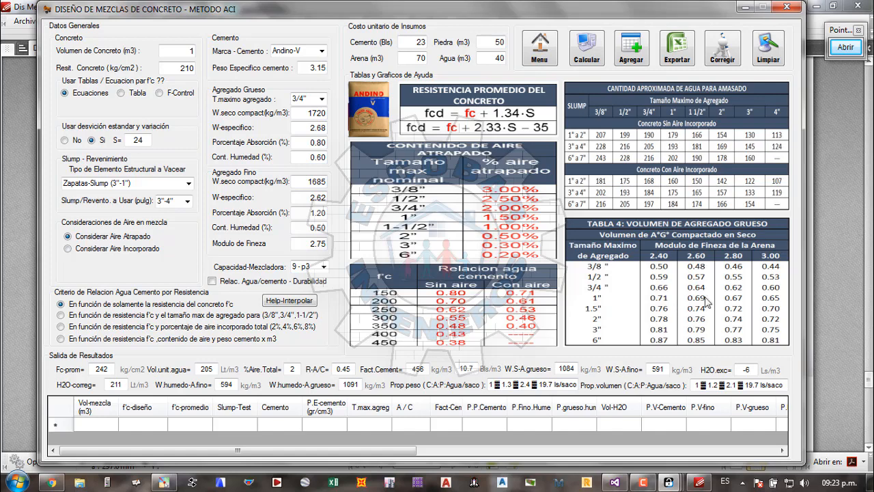
left_click(290, 300)
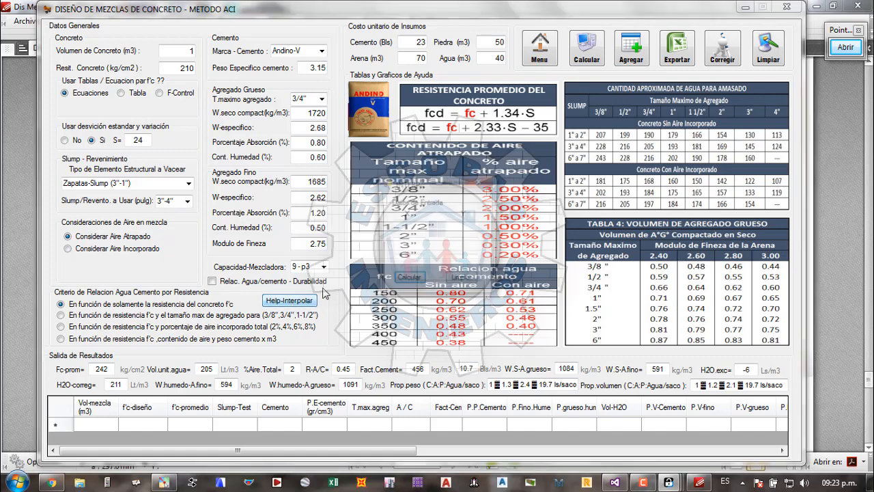
left_click_drag(407, 188, 119, 144)
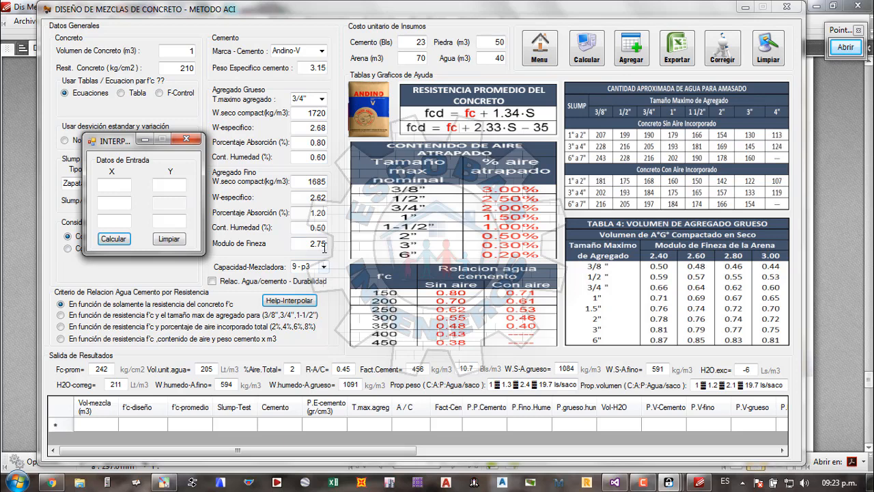
- Enter the fineness modulus values 2.60, 2.75 and 2.80 as the X data of the interpolator
left_click(112, 186)
type("2.60")
key("Tab")
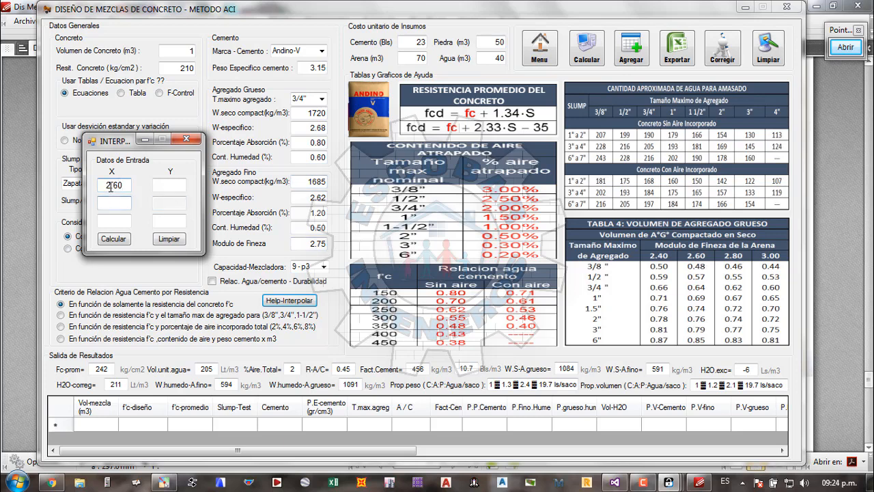
type("2.75")
key("Tab")
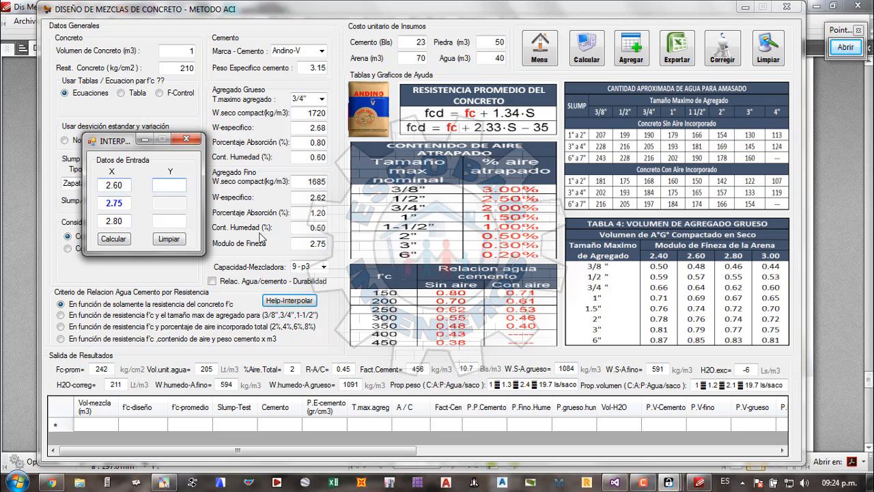
- Point red arrows at the Tabla 4 value for 3/4" aggregate and 2.60 fineness modulus, and close the annotation tools
left_click(845, 47)
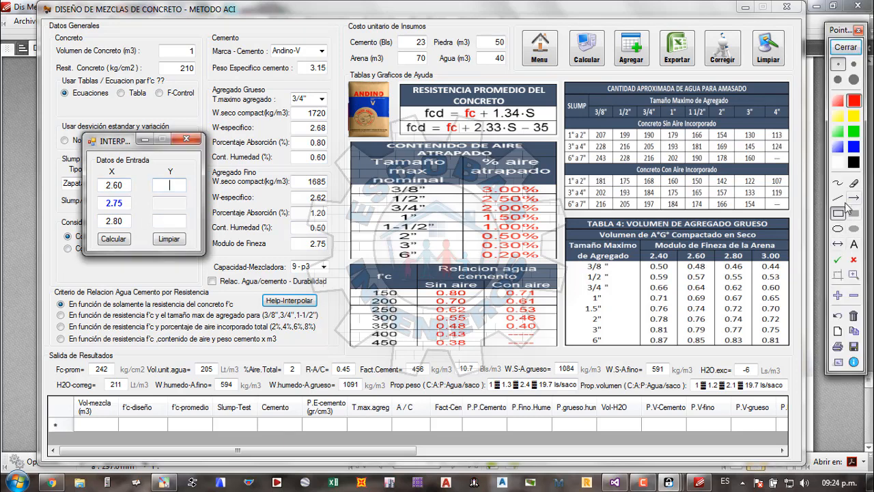
left_click(852, 198)
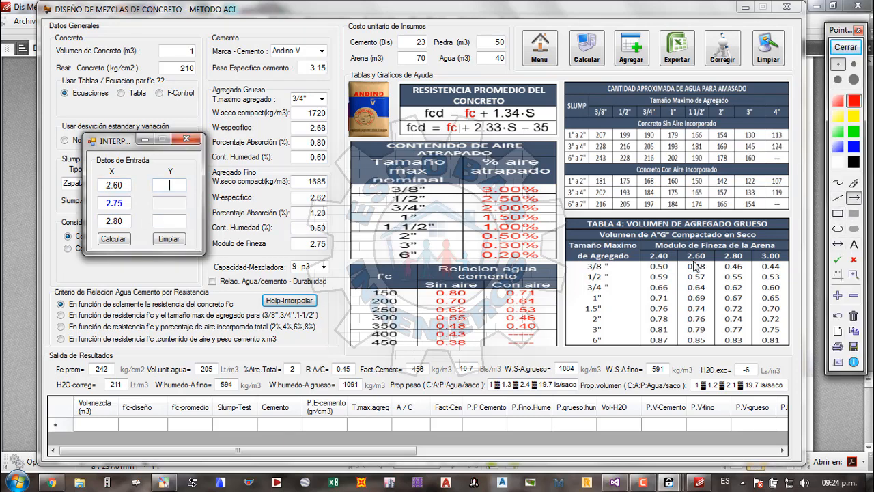
left_click_drag(695, 264, 697, 285)
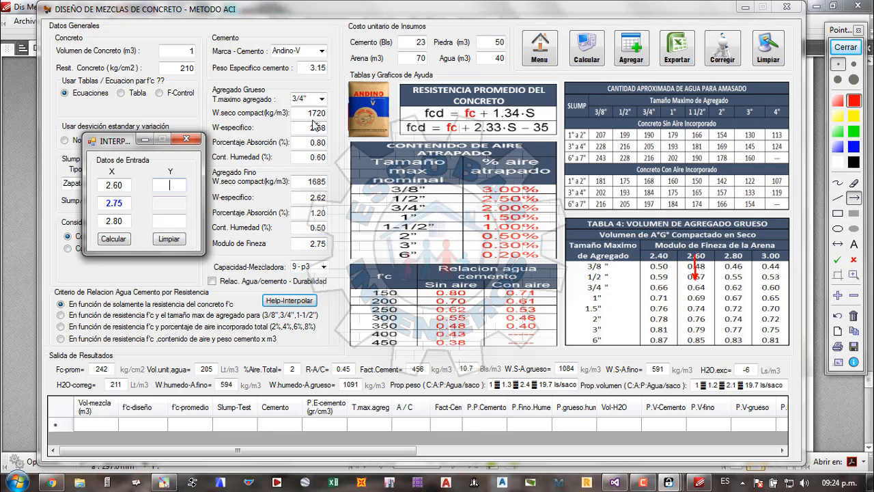
mouse_move(612, 288)
left_mouse_down()
mouse_move(657, 298)
mouse_move(681, 289)
left_mouse_up()
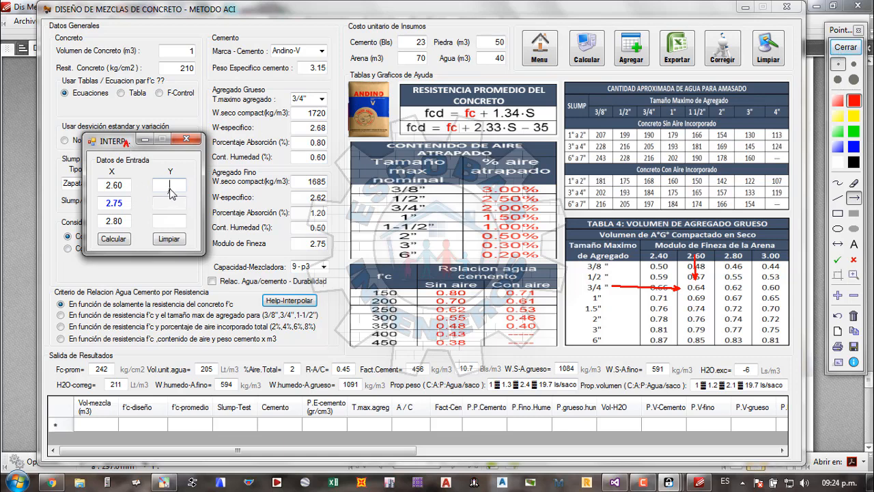
left_click(845, 47)
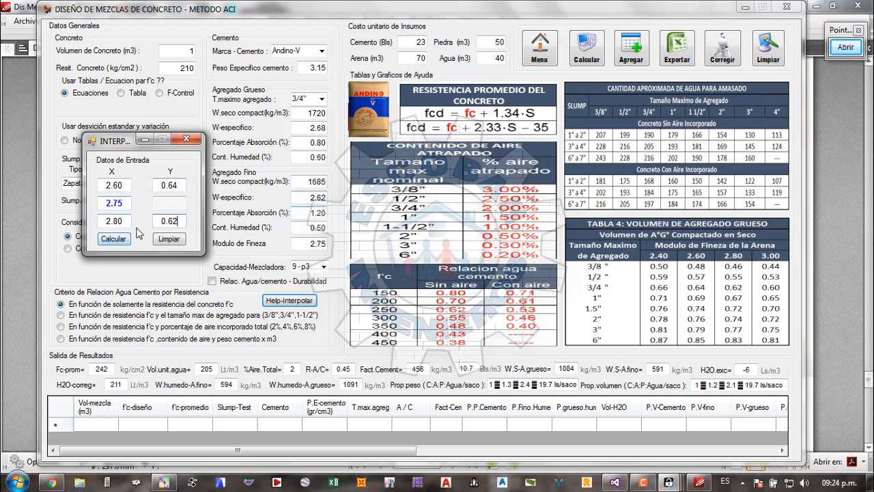
- Interpolate between the Y values 0.64 and 0.62, and compare the coarse aggregate factor with section 12 of the PDF
left_click(106, 241)
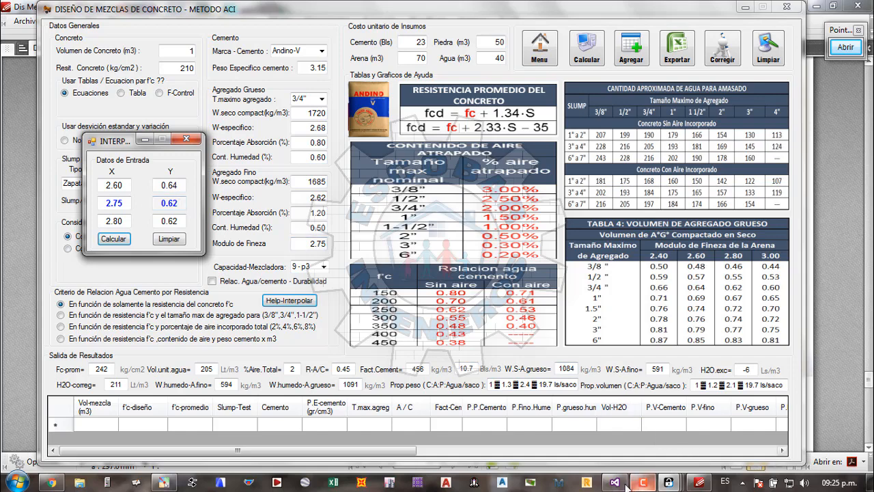
left_click(699, 482)
scroll(658, 250, "down", 5)
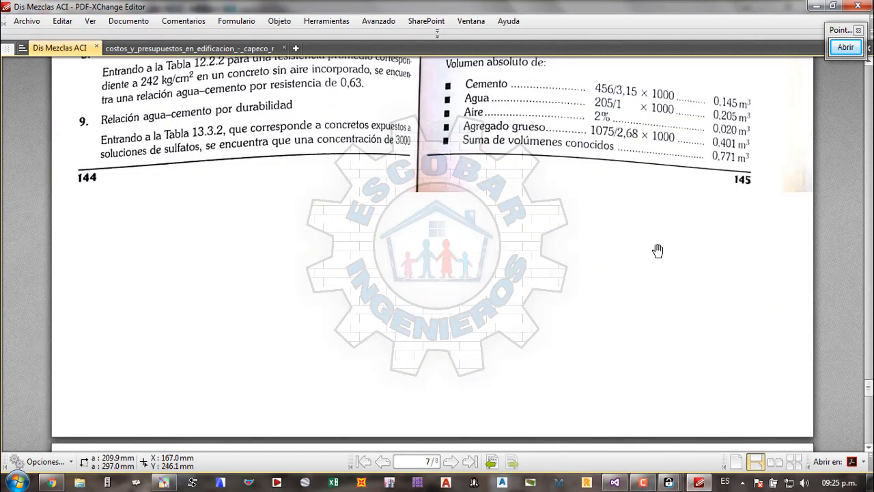
scroll(657, 250, "up", 5)
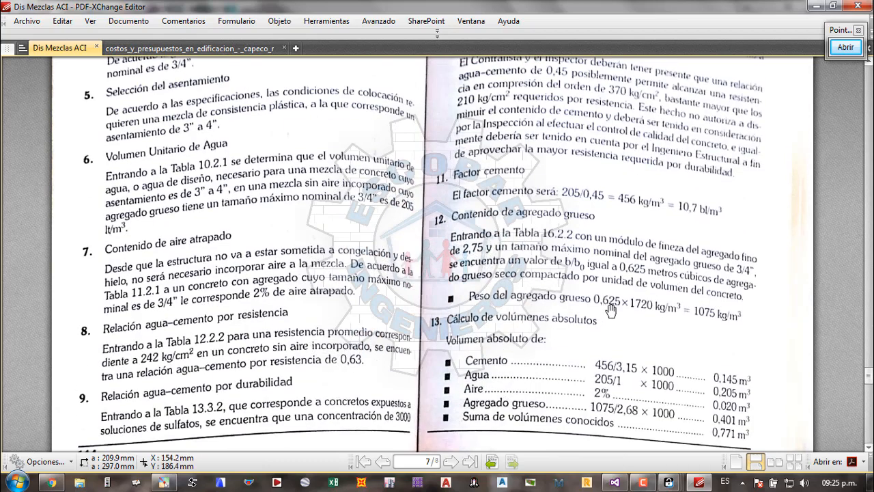
- Close the interpolator and bring the concrete mix design form back to the front
mouse_move(669, 482)
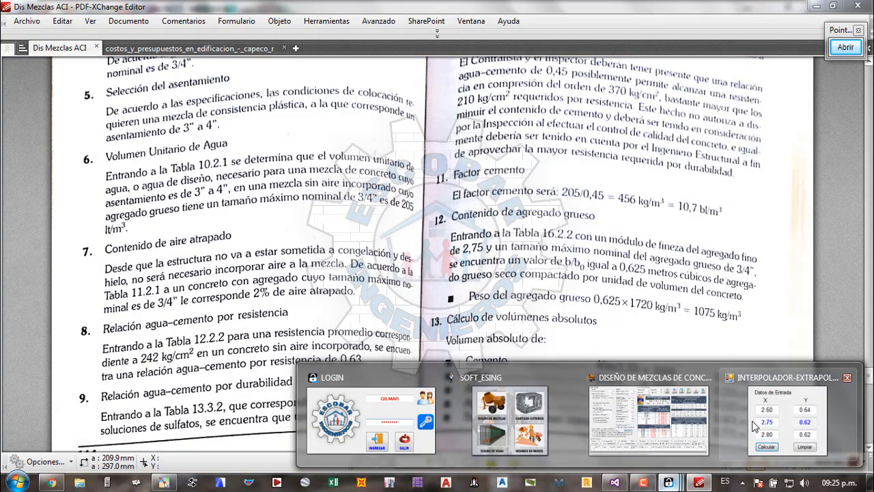
left_click(781, 424)
left_click(190, 140)
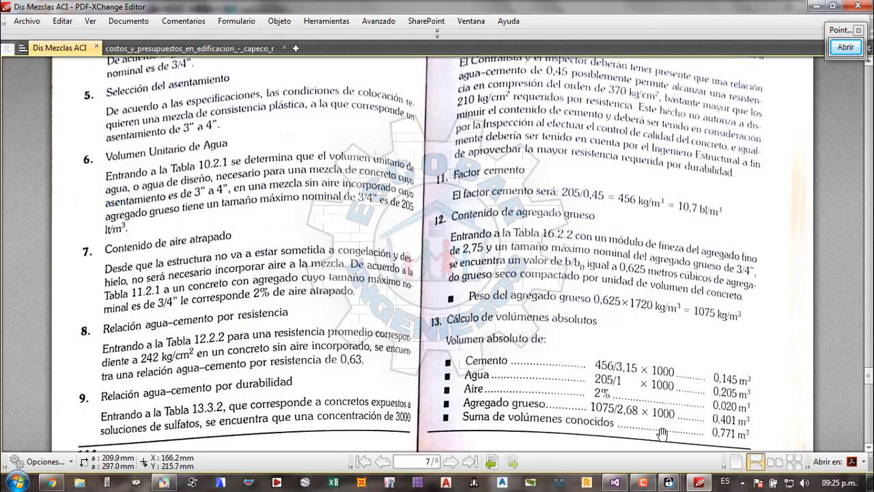
mouse_move(670, 482)
left_click(748, 427)
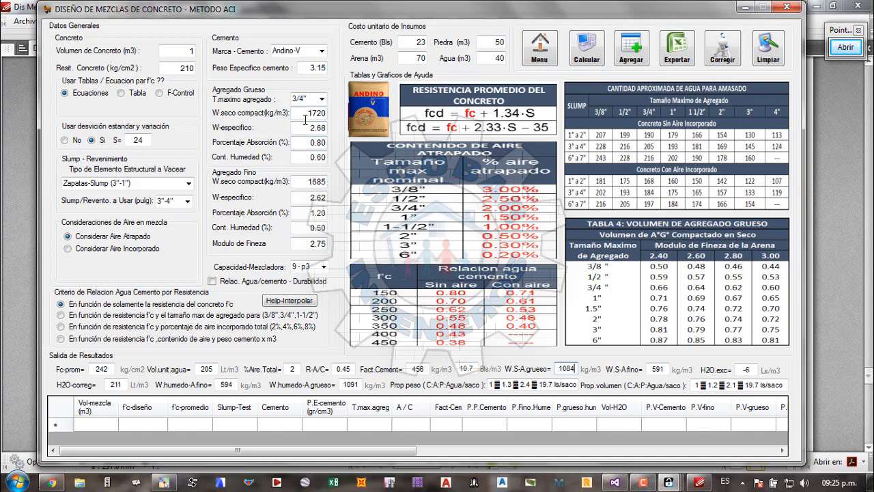
- Divide 1084 by 1720 in the HP 50G calculator emulator to check the coarse aggregate factor, and put the calculator away
left_click(107, 482)
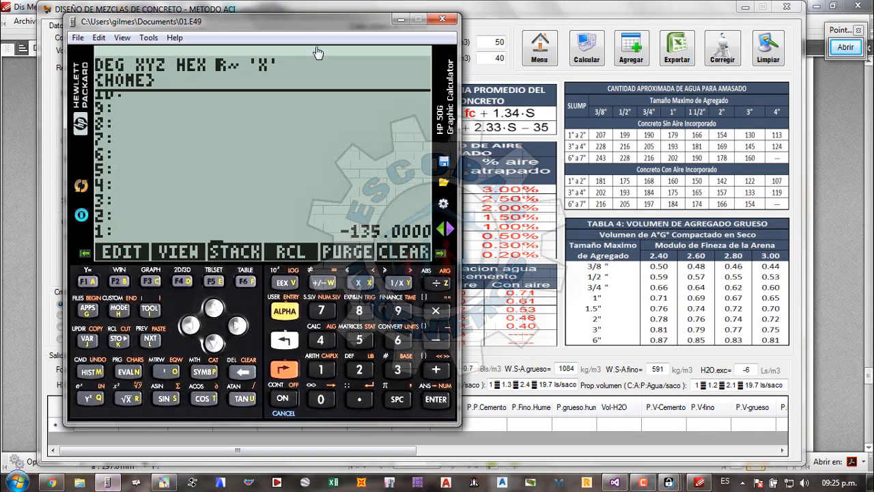
key("BackSpace")
type("1084")
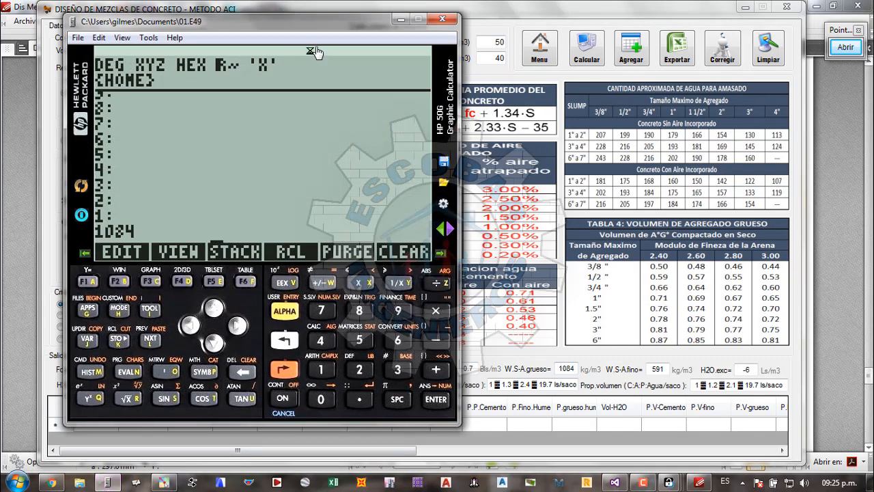
key("Return")
type("1720")
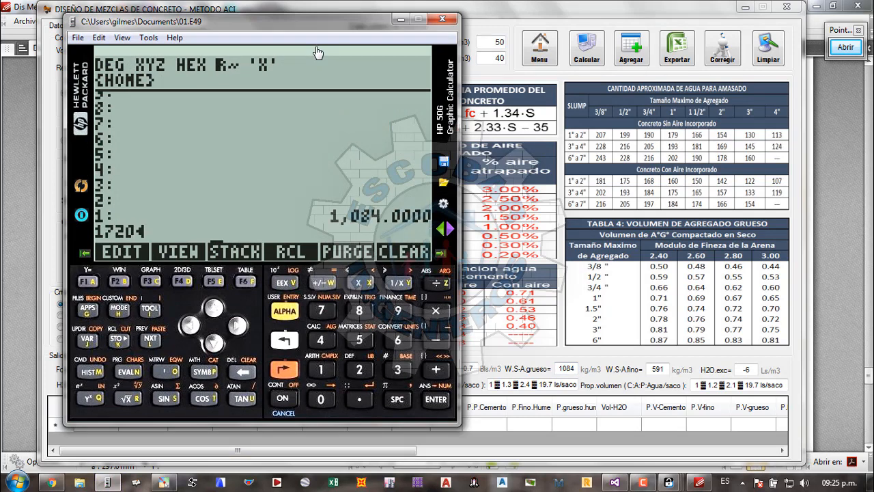
key("Return")
key("slash")
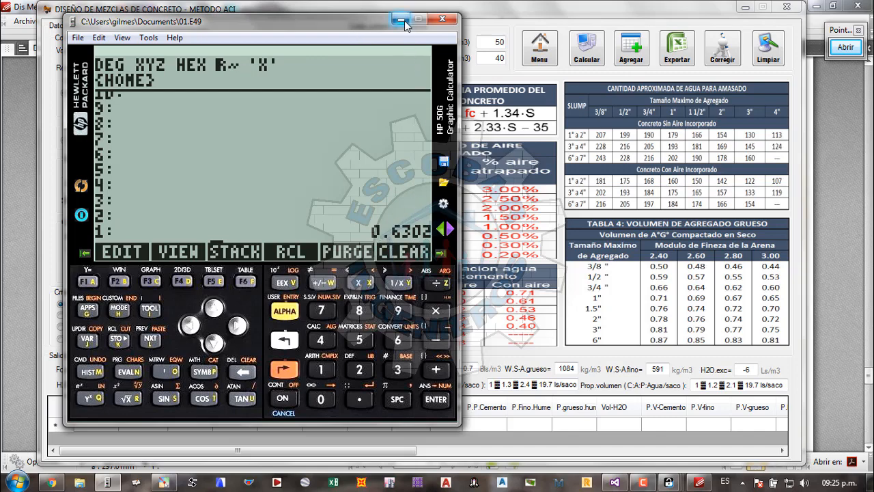
left_click_drag(412, 17, 403, 27)
- Compare the form's dry coarse and fine aggregate weights with sections 12 to 14 of the PDF
left_click(829, 320)
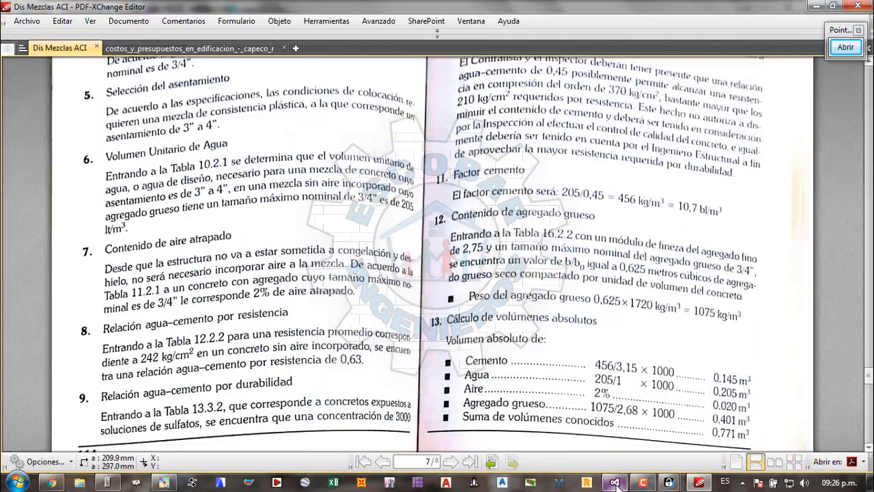
mouse_move(669, 483)
left_click(758, 431)
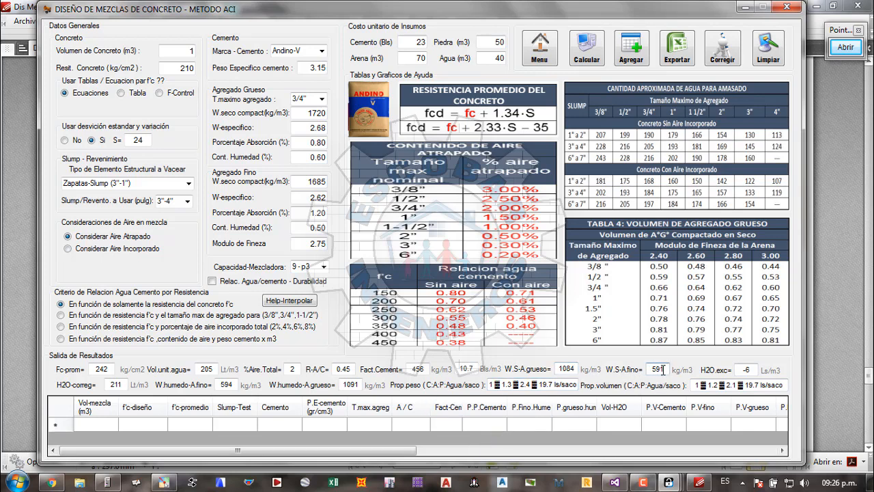
left_click(844, 284)
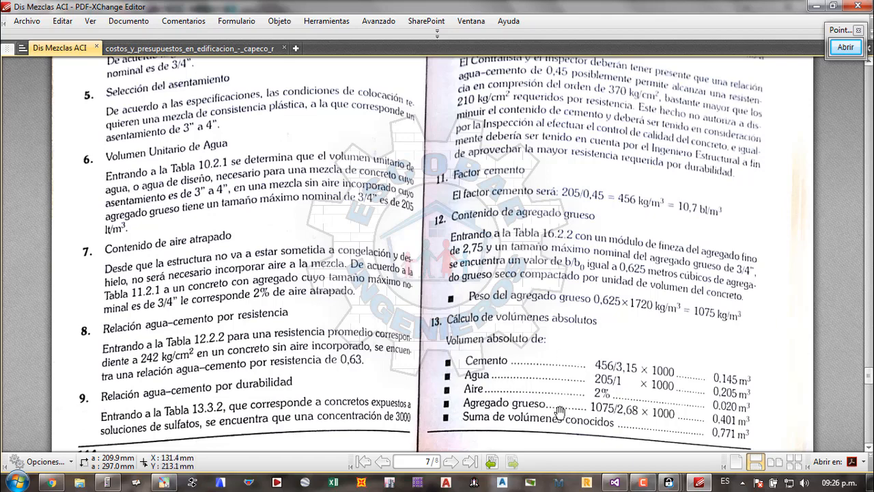
scroll(604, 304, "down", 10)
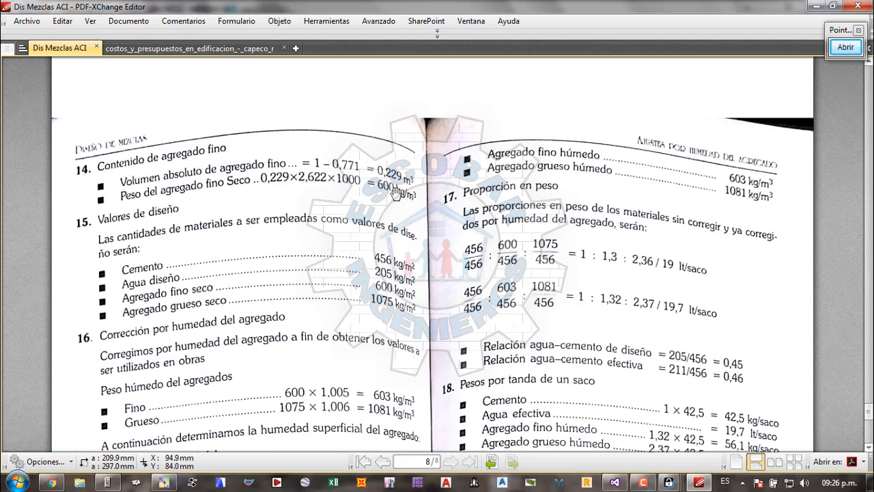
scroll(679, 278, "up", 5)
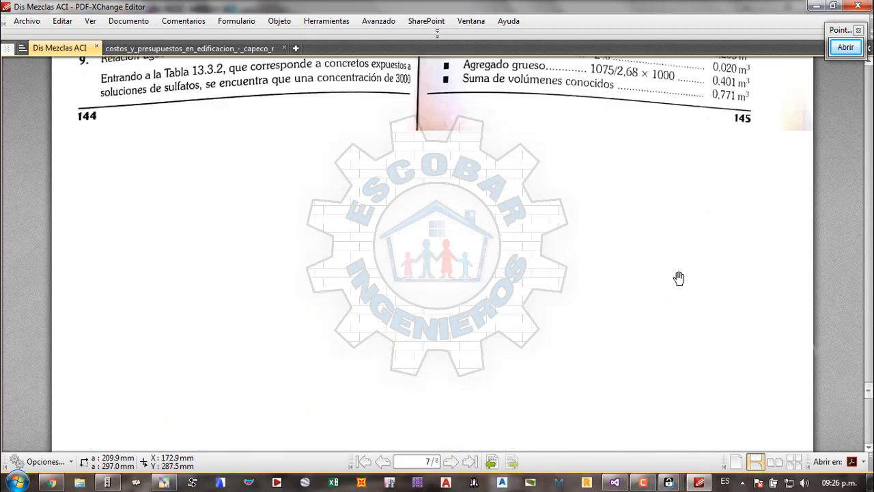
scroll(679, 278, "up", 3)
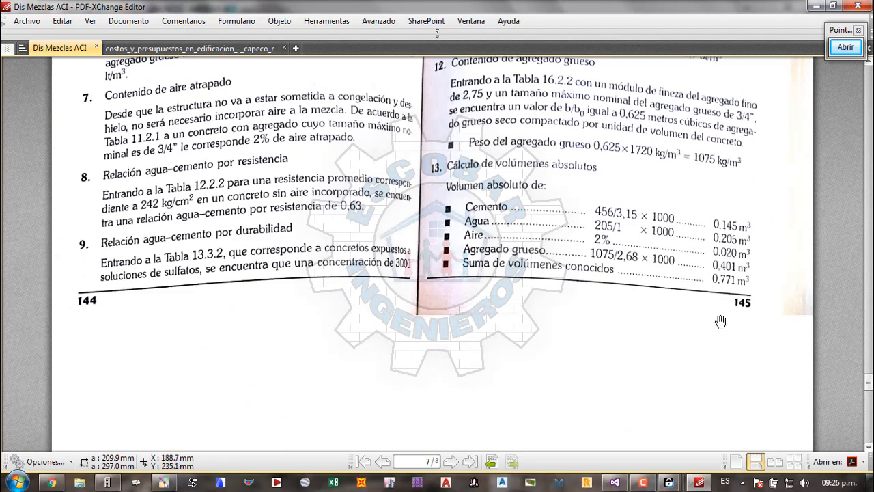
- Compare the form's excess water value with the aggregate moisture correction in section 16 of the PDF
left_click(615, 483)
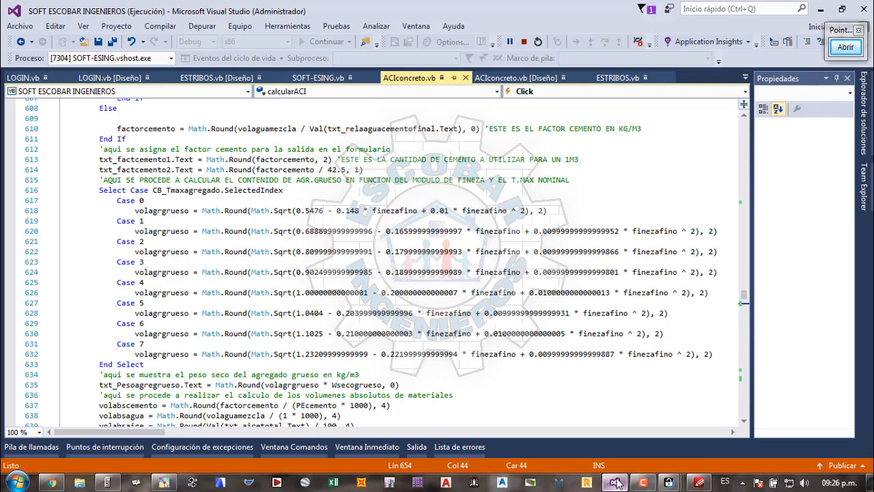
left_click(615, 482)
mouse_move(670, 482)
left_click(788, 417)
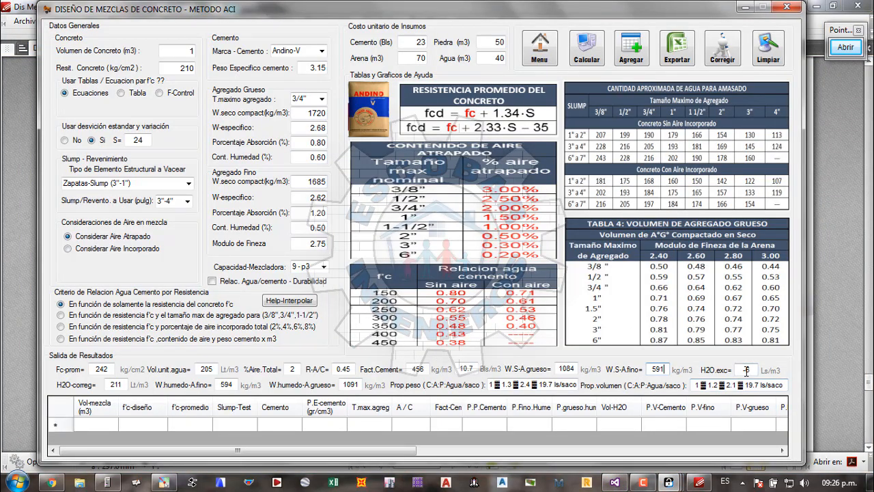
left_click(829, 314)
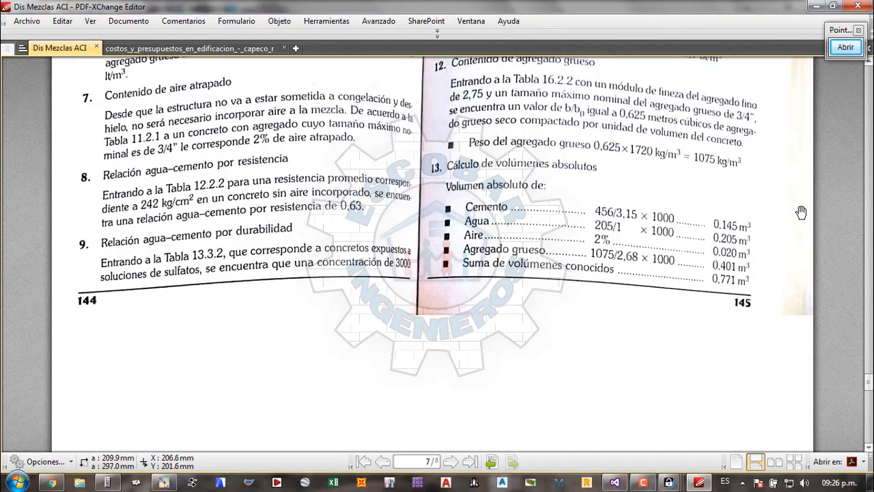
scroll(803, 212, "down", 10)
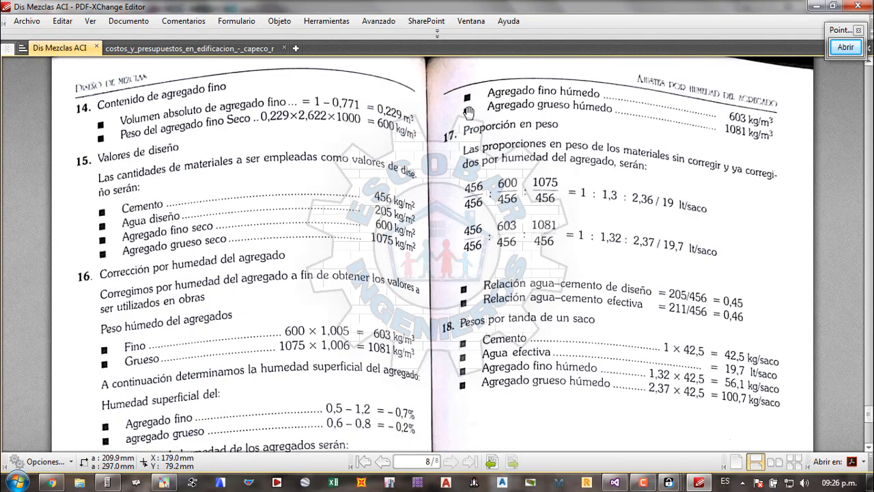
scroll(391, 246, "down", 4)
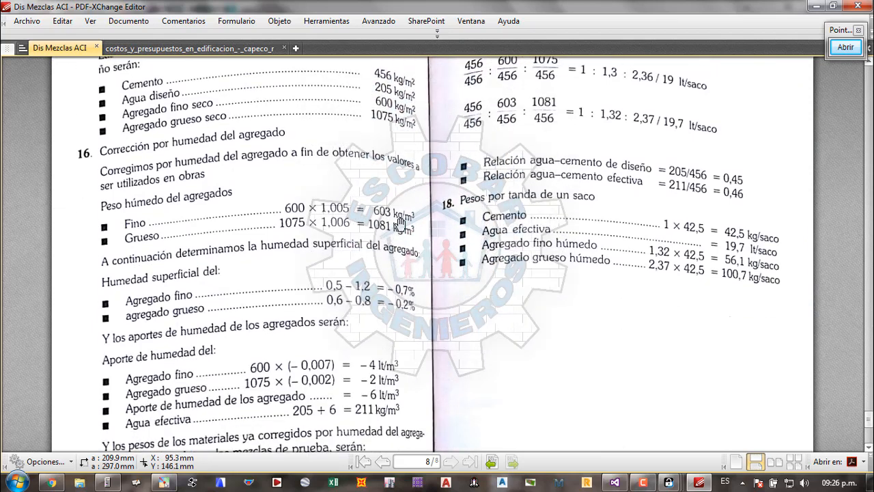
scroll(396, 220, "down", 3)
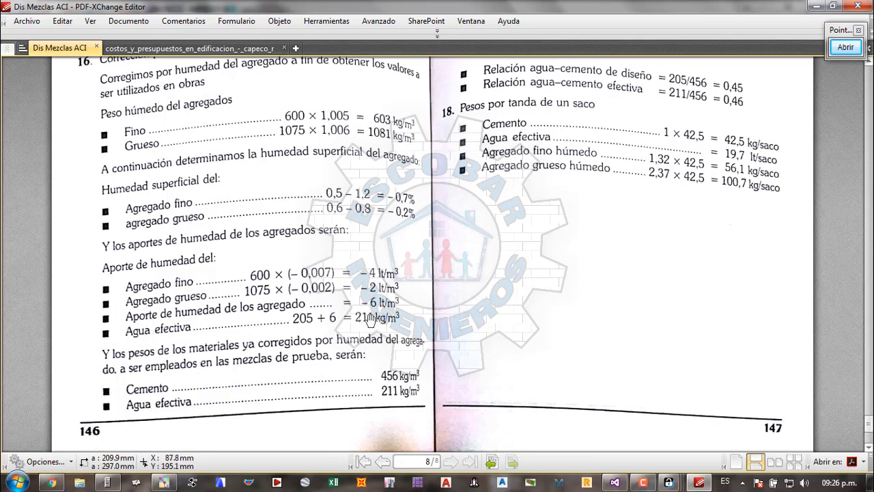
- Check the corrected water value in the mix design form and add the calculated design to the results table
mouse_move(669, 482)
left_click(785, 418)
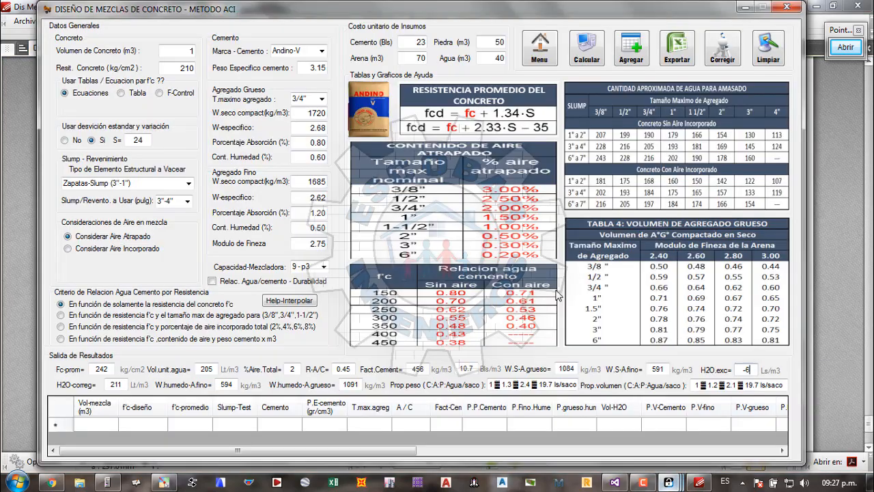
left_click(125, 386)
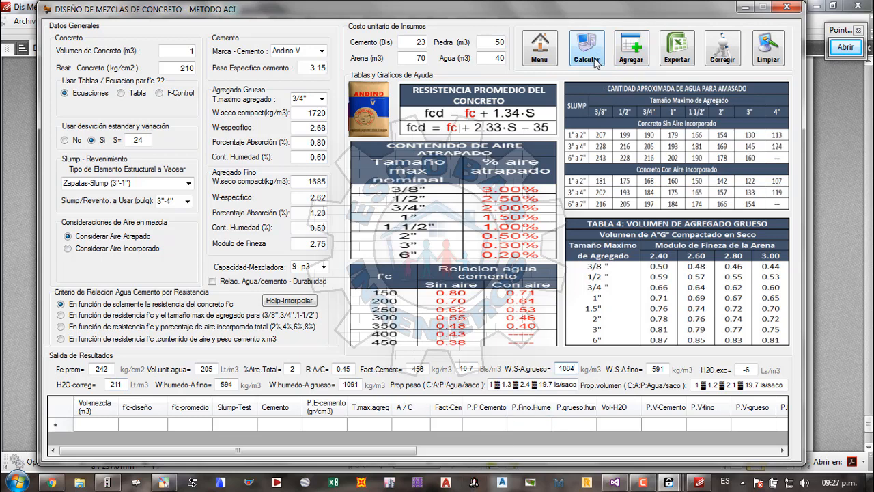
left_click(633, 60)
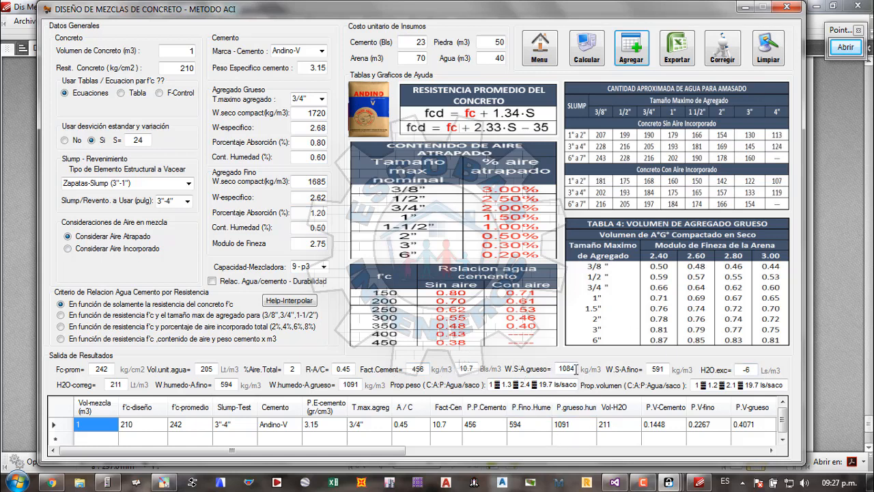
- Look up the coarse aggregate weight in section 12 of the PDF and correct the form's W.S-A.grueso to 1075 kg/m3
left_click(838, 300)
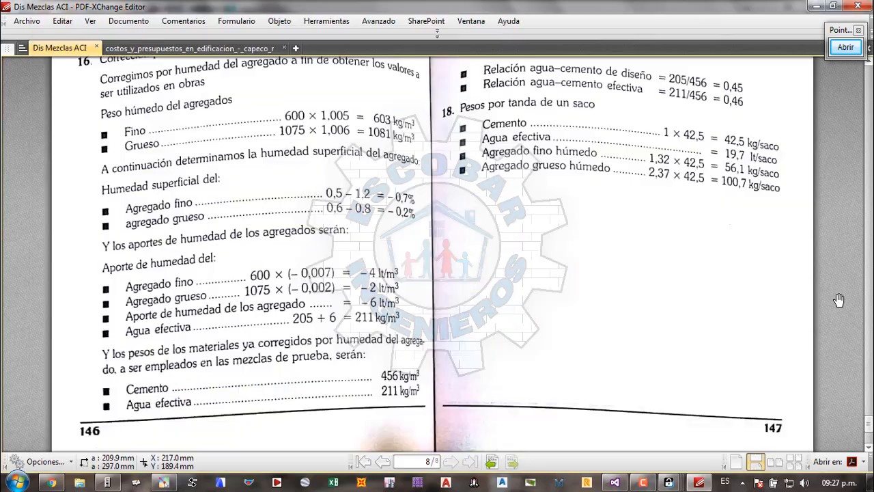
scroll(684, 300, "up", 10)
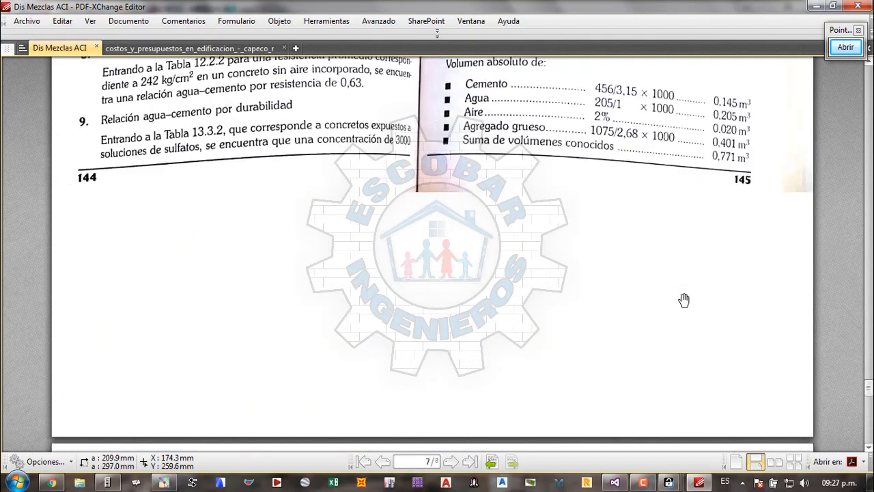
scroll(683, 301, "up", 6)
scroll(704, 301, "down", 3)
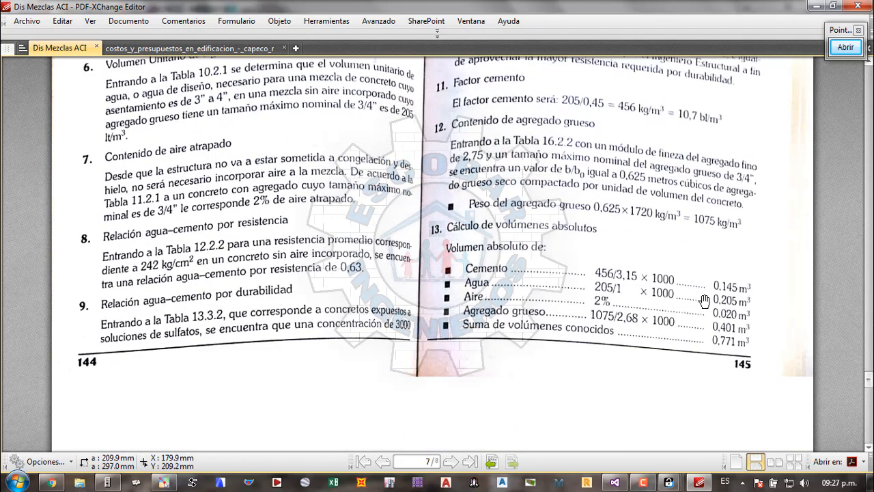
left_click(670, 483)
left_click(771, 437)
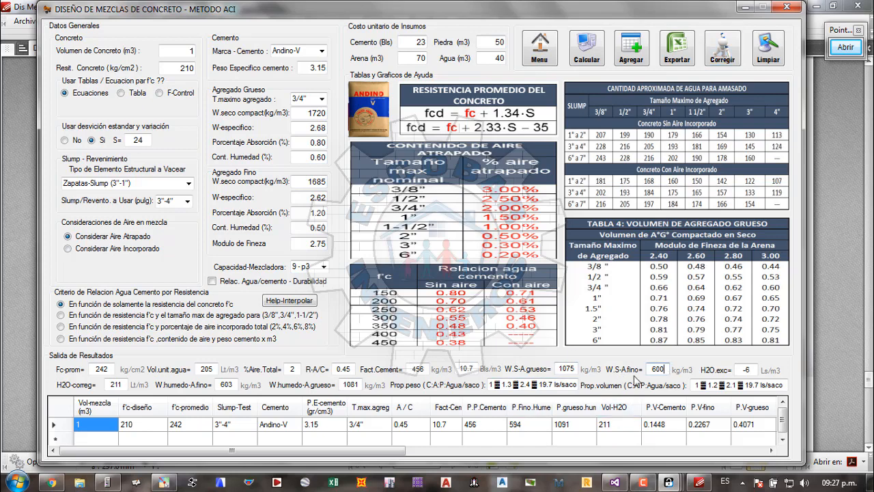
- Compare the corrected dry and moist aggregate weights and water values with sections 14 to 16 of the PDF
left_click(835, 294)
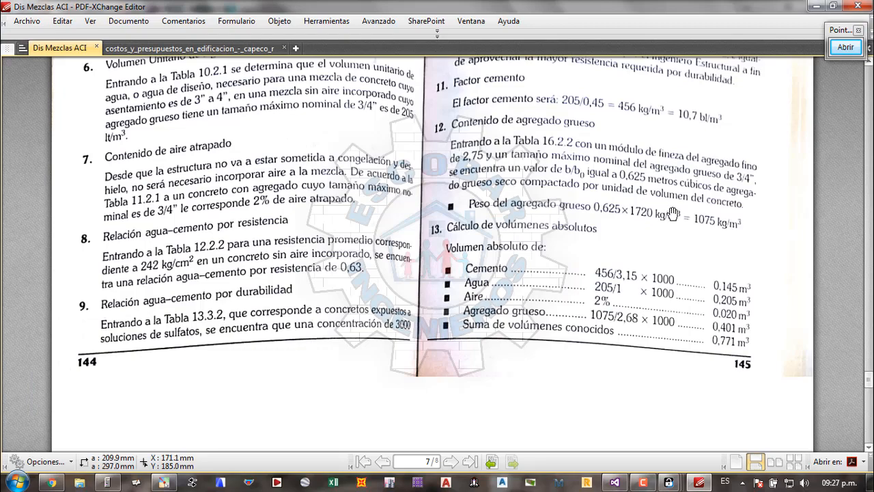
scroll(673, 215, "up", 5)
scroll(676, 217, "down", 10)
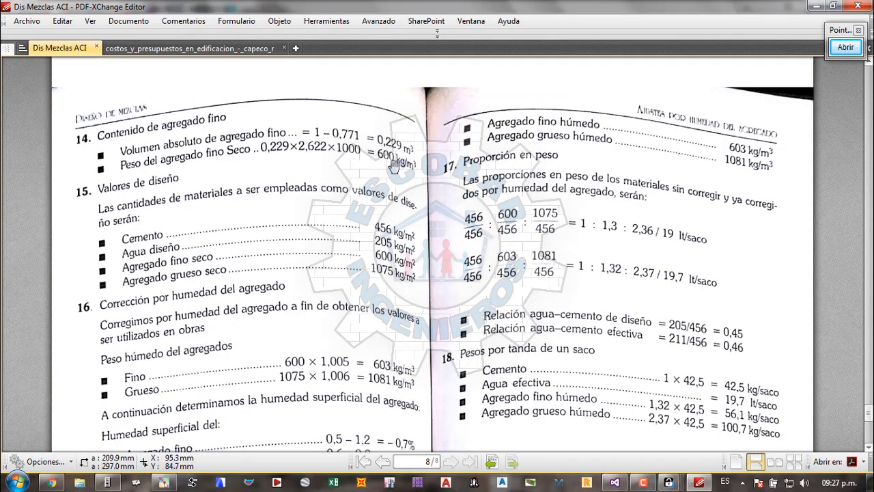
scroll(381, 271, "down", 3)
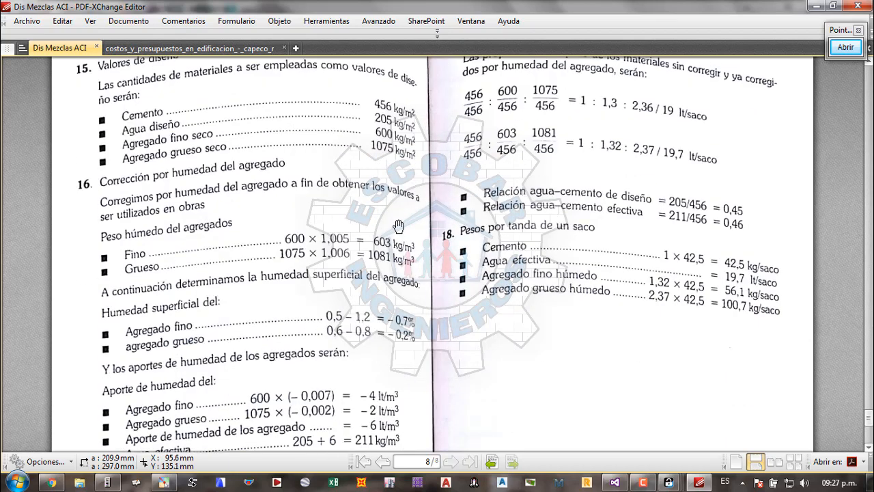
scroll(403, 241, "down", 2)
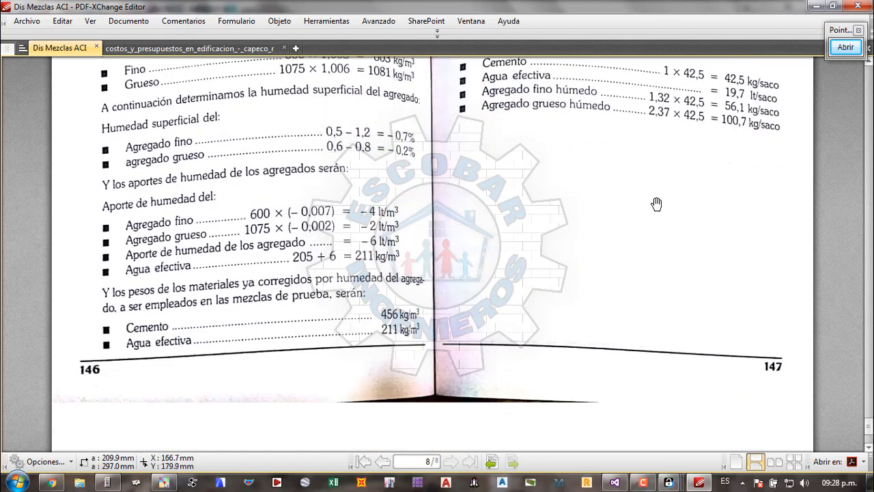
mouse_move(671, 482)
left_click(758, 417)
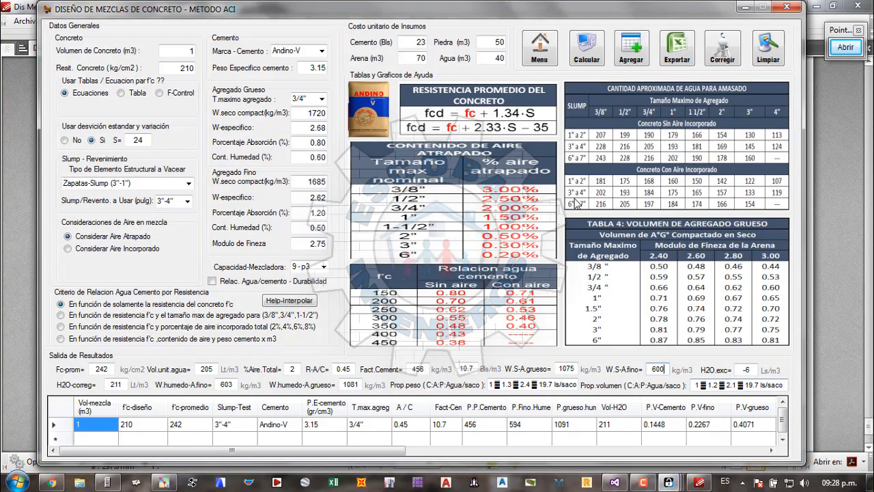
- Add the corrected mix design as a second row of the results table and bring its proportion columns into view
left_click(629, 58)
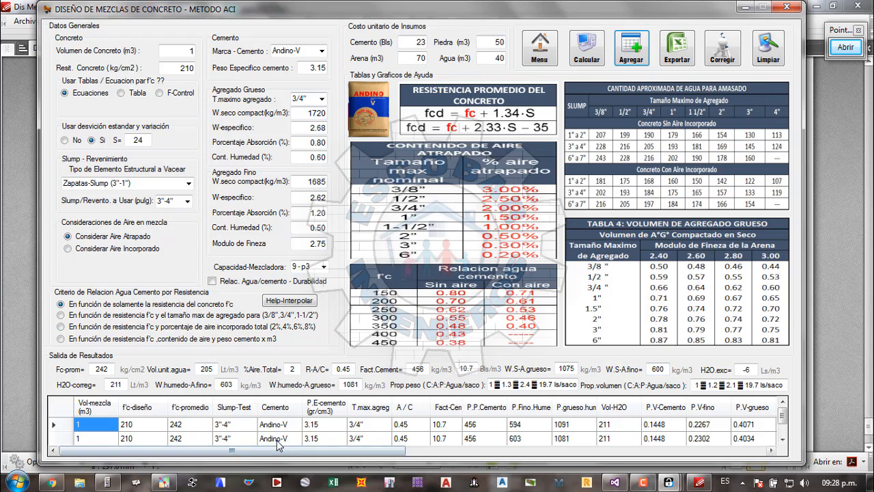
left_click_drag(89, 448, 396, 448)
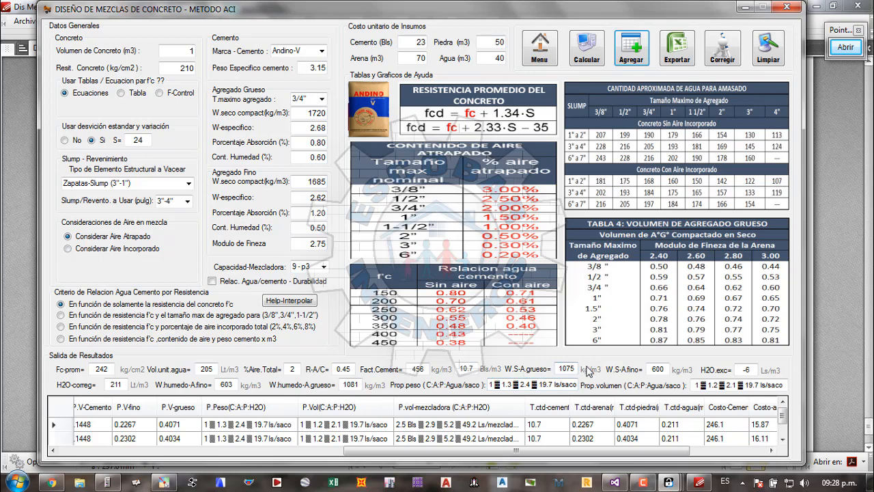
- Annotate the results table with red rectangles around the P.Peso, P.Vol and P.vol-mezcladora columns
left_click(845, 47)
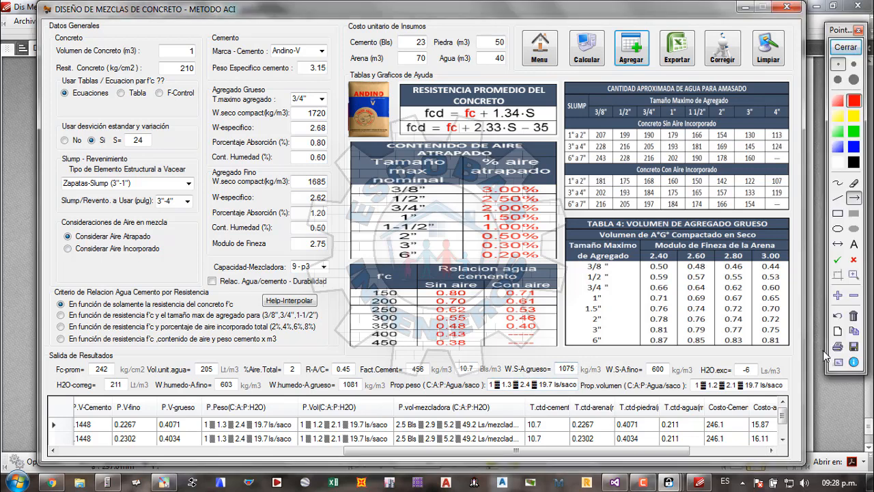
left_click(838, 215)
mouse_move(203, 396)
left_mouse_down()
mouse_move(282, 412)
mouse_move(295, 447)
left_mouse_up()
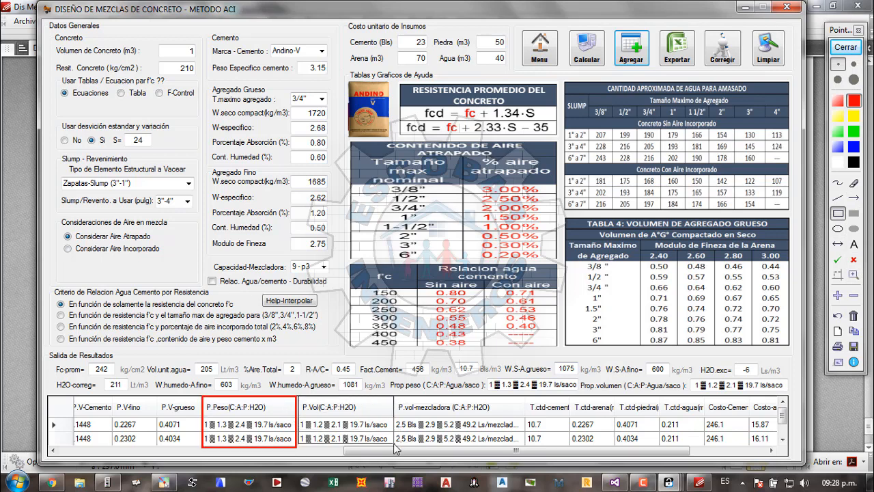
left_click_drag(393, 447, 393, 447)
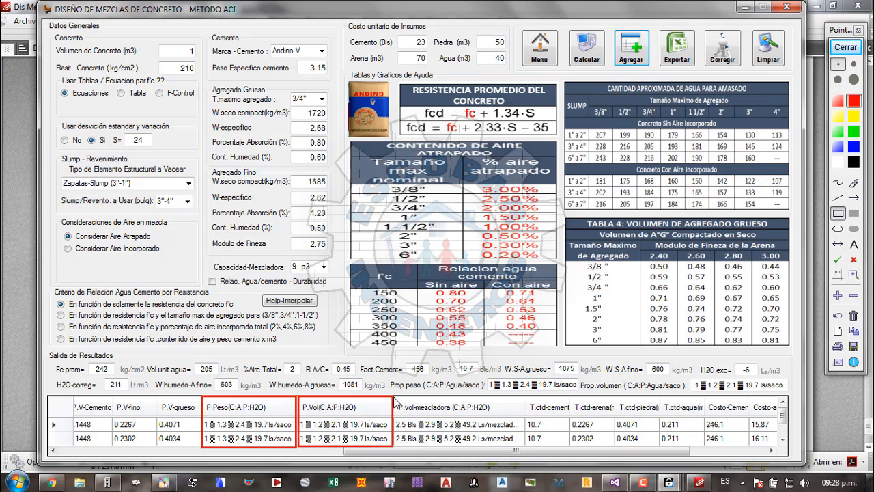
mouse_move(395, 395)
left_mouse_down()
mouse_move(534, 459)
mouse_move(526, 448)
left_mouse_up()
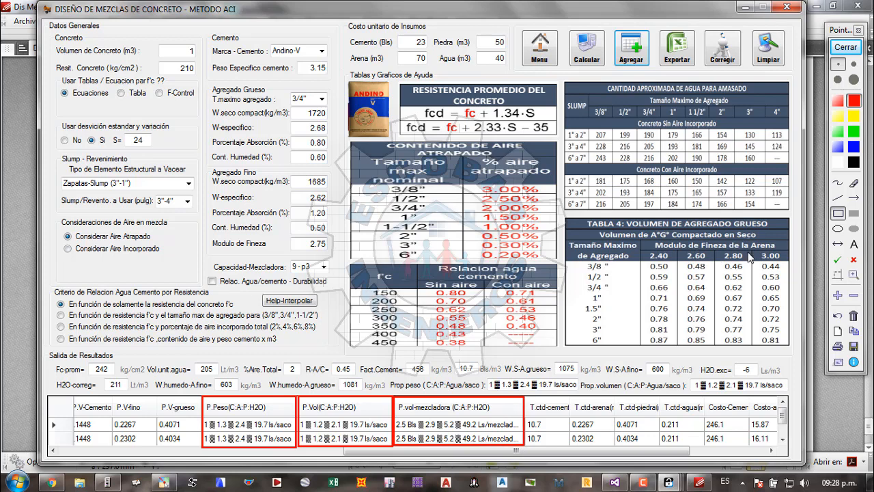
- Add green check marks to both rows of the P.Peso and P.Vol columns, then end the screen annotation
left_click(840, 261)
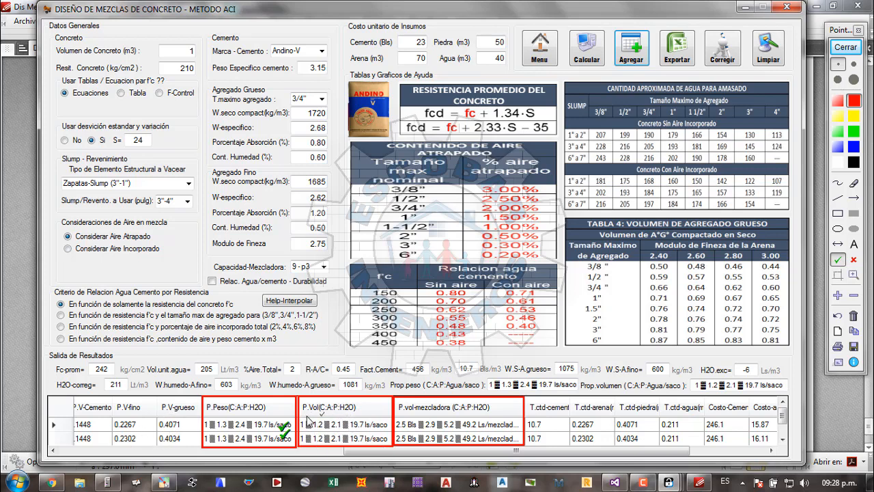
left_click(367, 424)
left_click(364, 435)
left_click(845, 46)
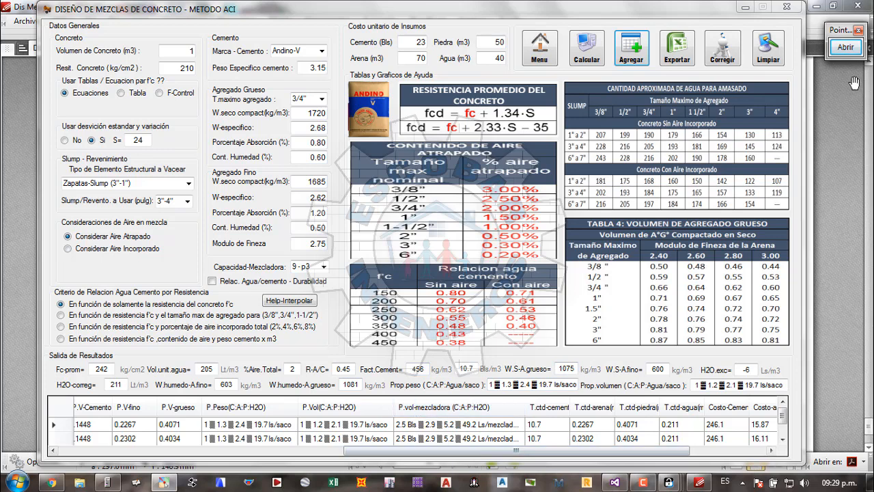
- Frame only the P.vol-mezcladora column with a red rectangle and close the annotation again
left_click(846, 47)
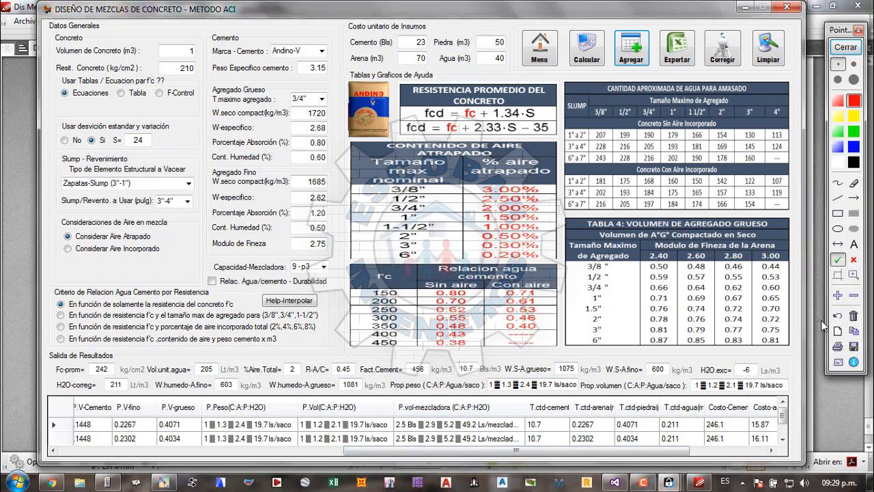
left_click(837, 213)
left_click_drag(395, 400, 527, 450)
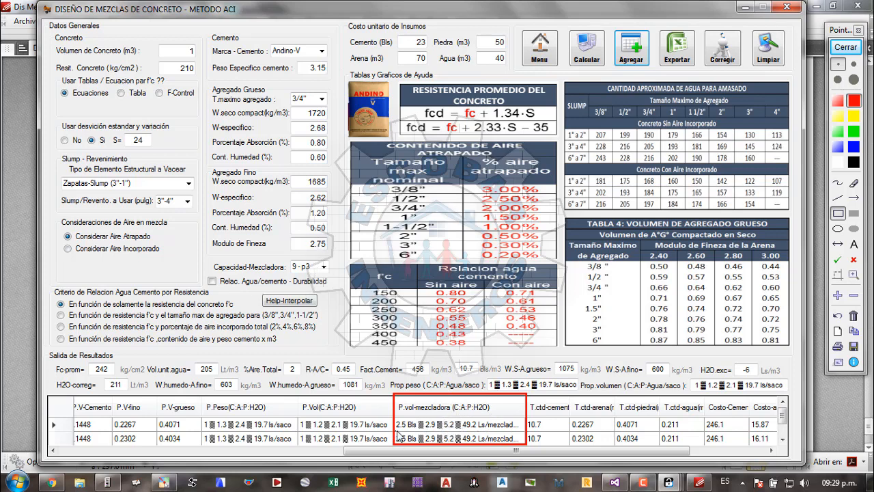
left_click(845, 47)
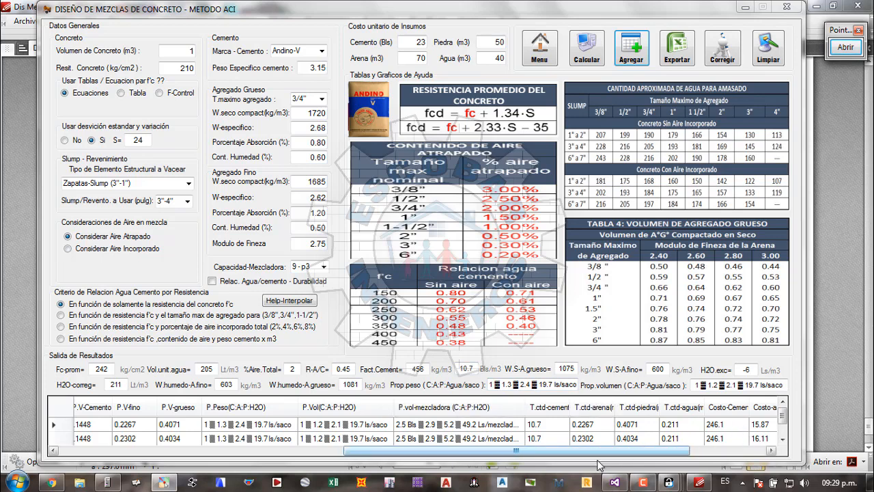
- Bring the cost columns into view and subtract the second row's Total-Costo 290.82 from the first row's 290.77 in the HP 50G calculator
left_click_drag(605, 451, 719, 438)
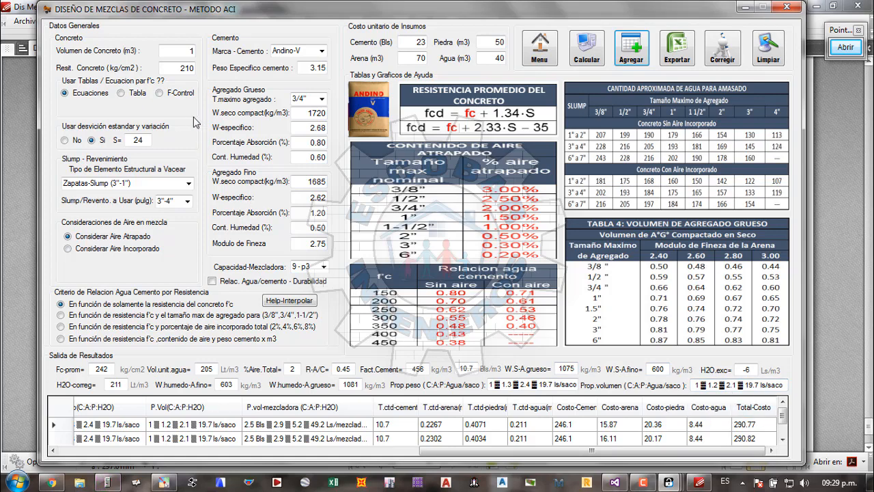
left_click(104, 483)
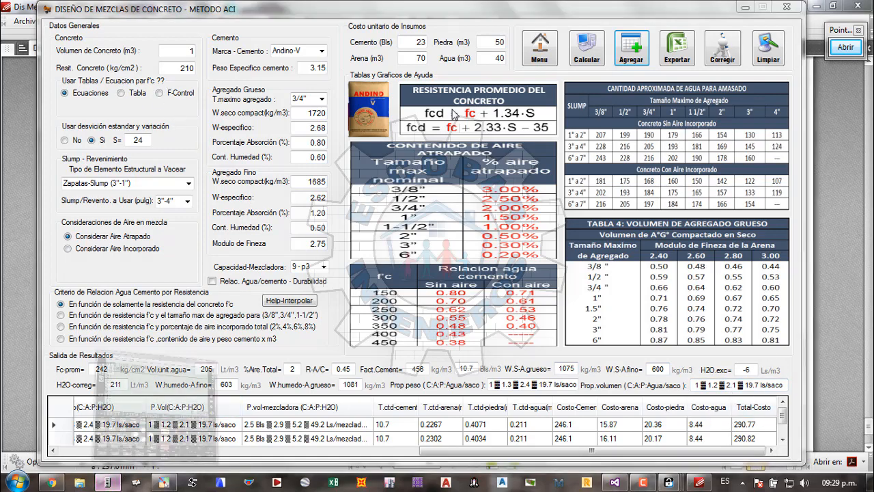
left_click_drag(324, 24, 276, 43)
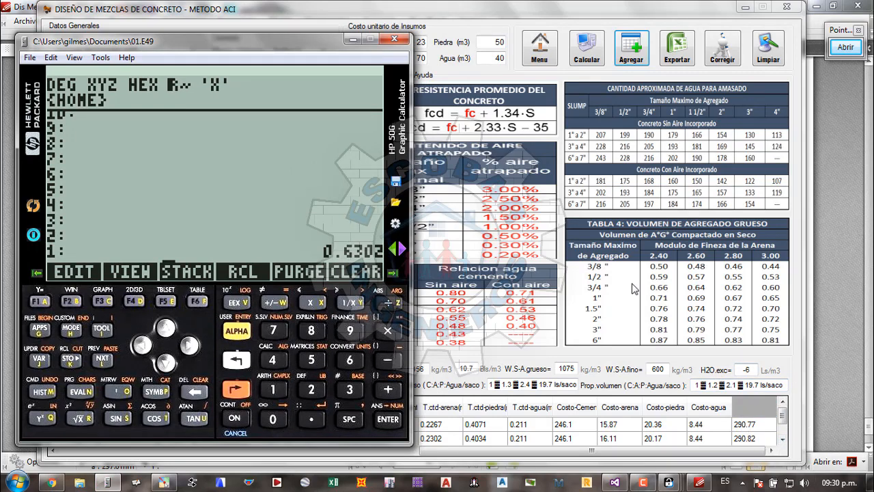
key("BackSpace")
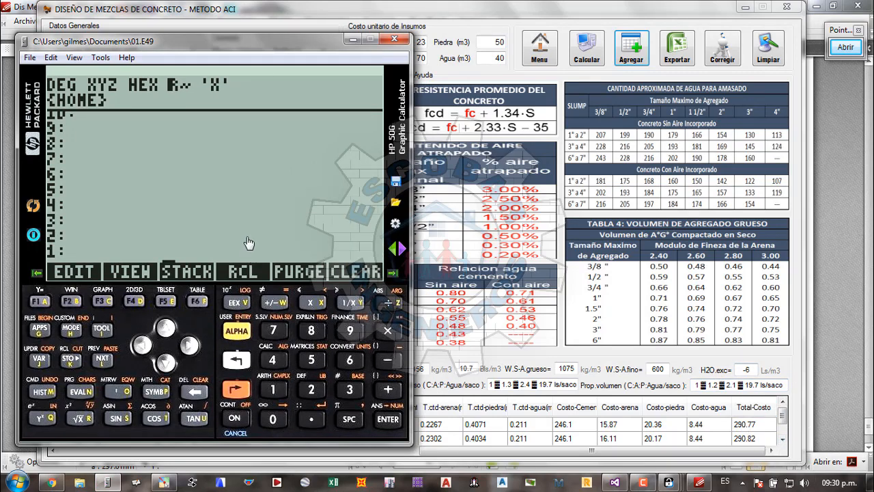
type("290")
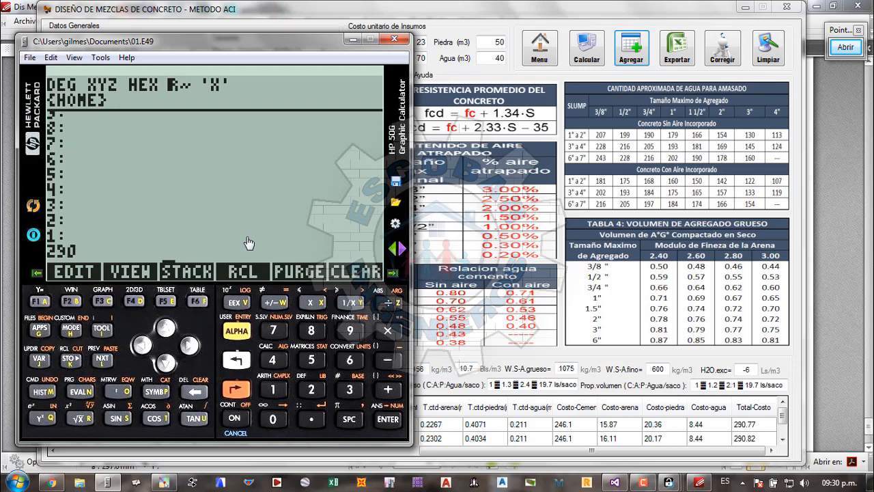
type("4.77")
key("Return")
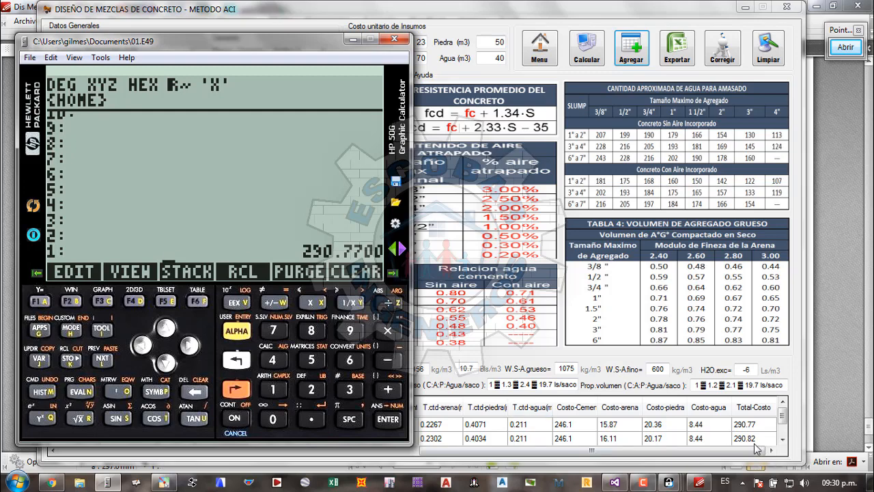
type("2904")
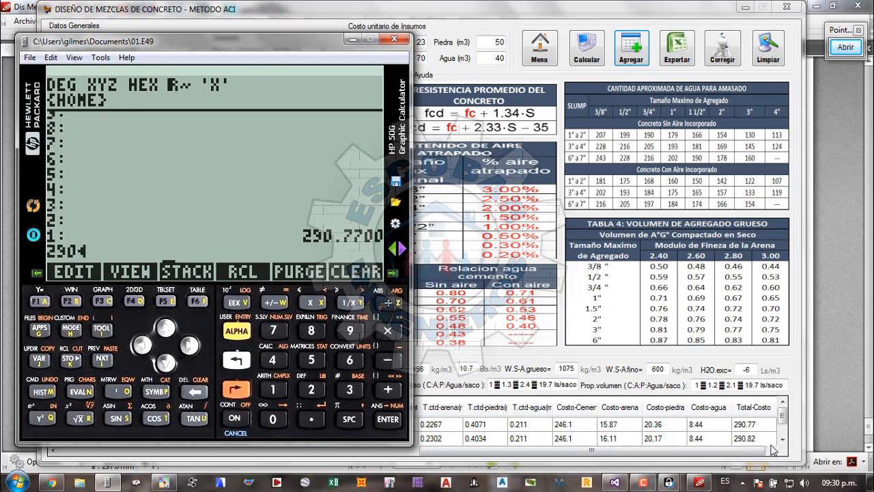
key("BackSpace")
type(".82")
key("Return")
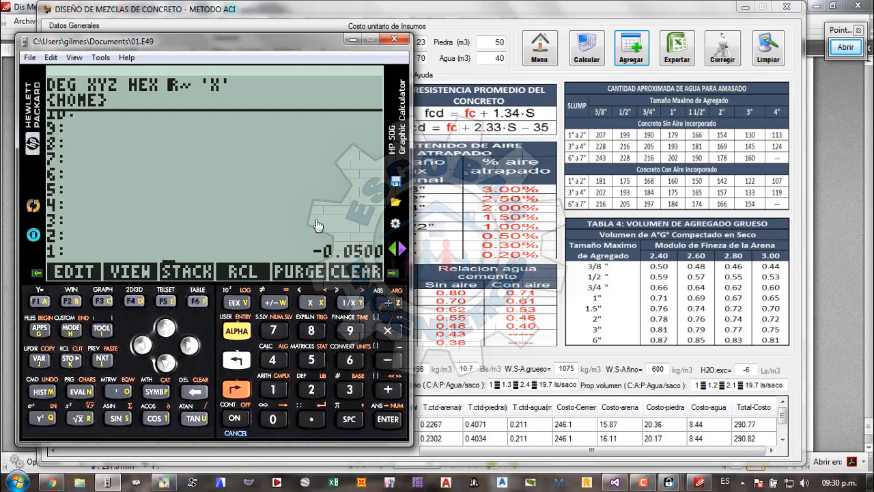
left_click(401, 41)
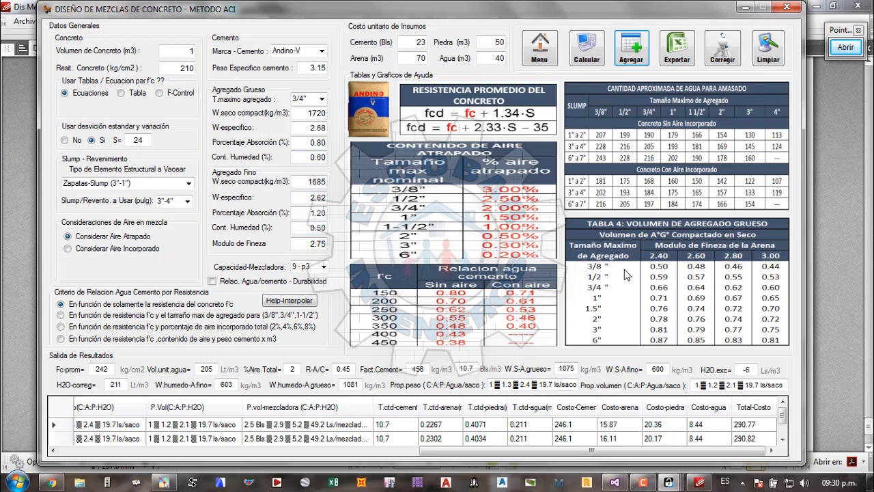
- Review the moisture corrections and per-sack material weights on pages 146 and 147 of the Dis Mezclas ACI PDF
left_click(697, 482)
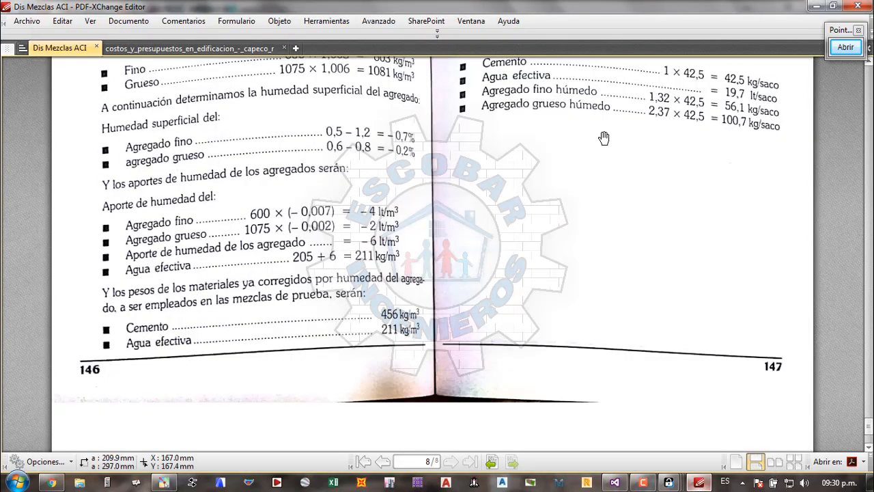
scroll(569, 281, "down", 1)
scroll(573, 281, "up", 3)
scroll(574, 282, "down", 5)
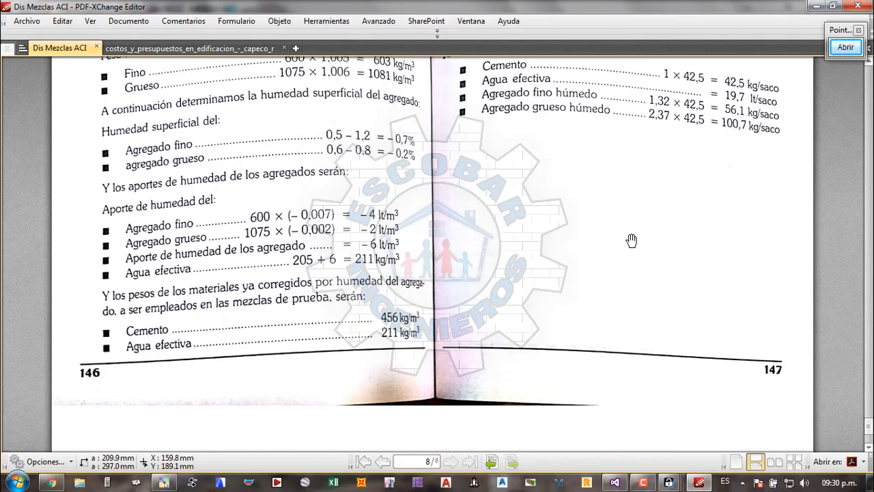
mouse_move(709, 476)
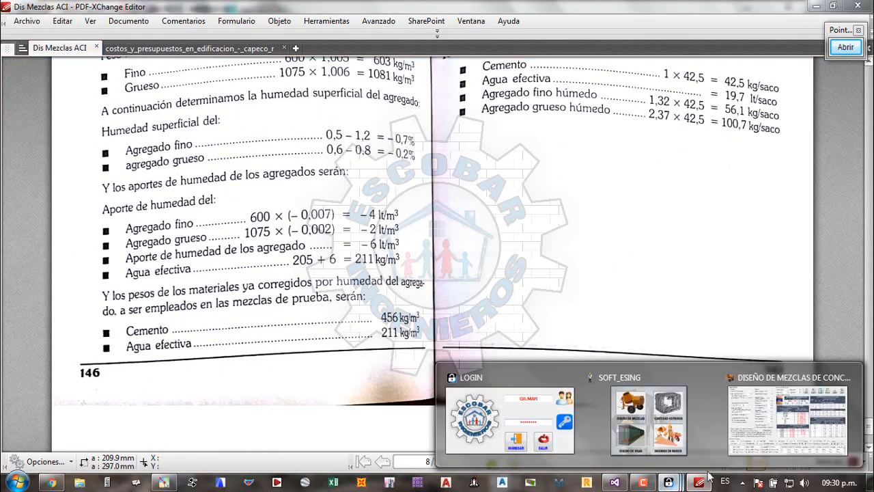
left_click(773, 432)
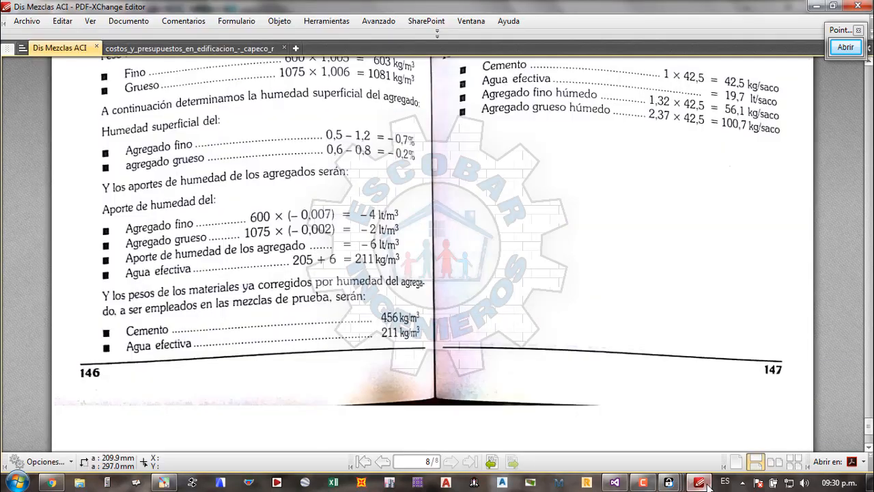
left_click(699, 482)
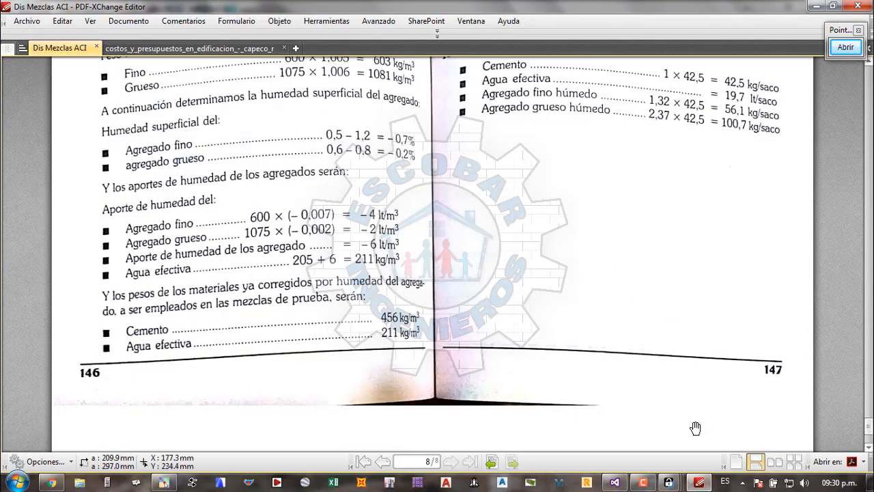
- Close the current mix design form and open a new Diseño de Mezclas form from the SOFT_ESING menu
left_click(699, 482)
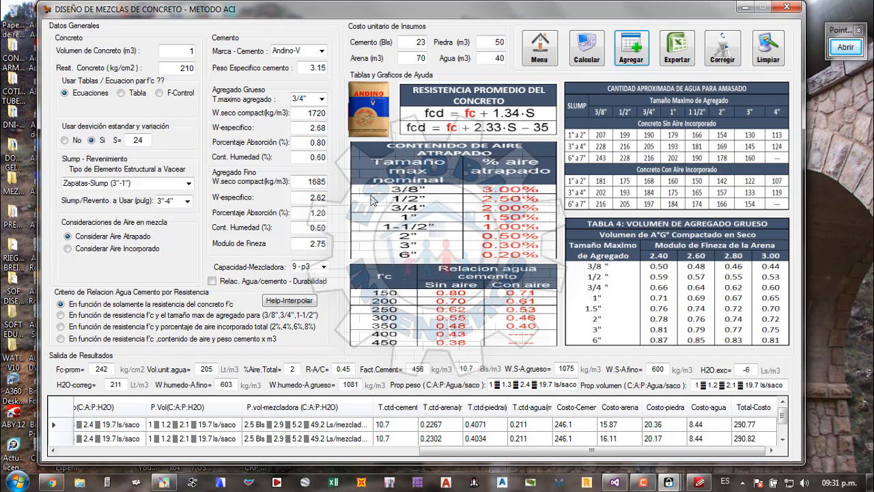
left_click(792, 6)
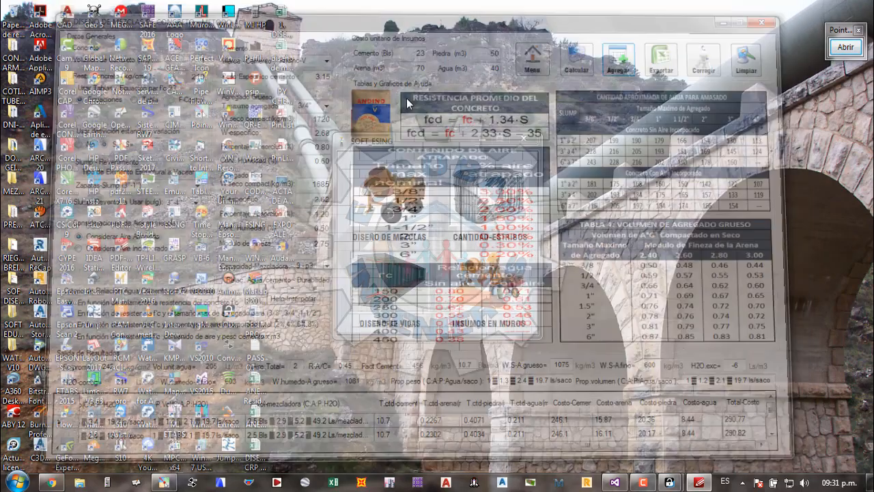
left_click(407, 199)
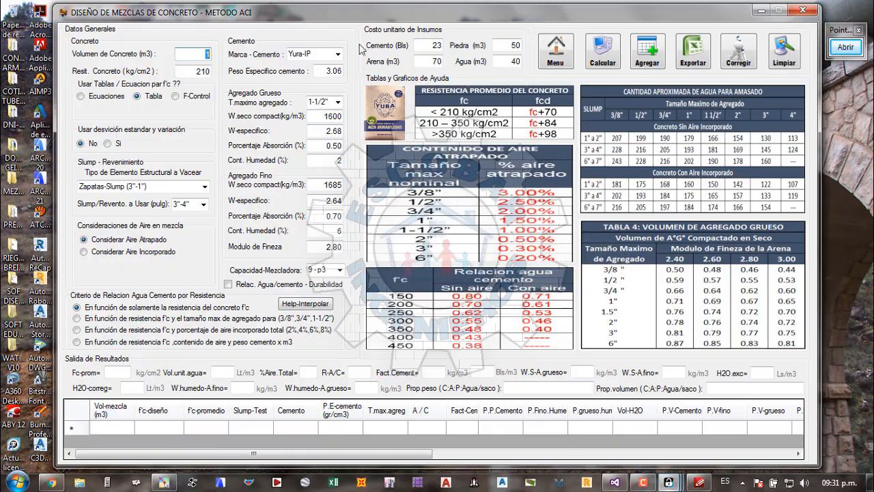
- Find the APLICACION example data on page 16 of the costos_y_presupuestos_en_edificacion PDF and open the screen annotation tool over it
left_click(701, 484)
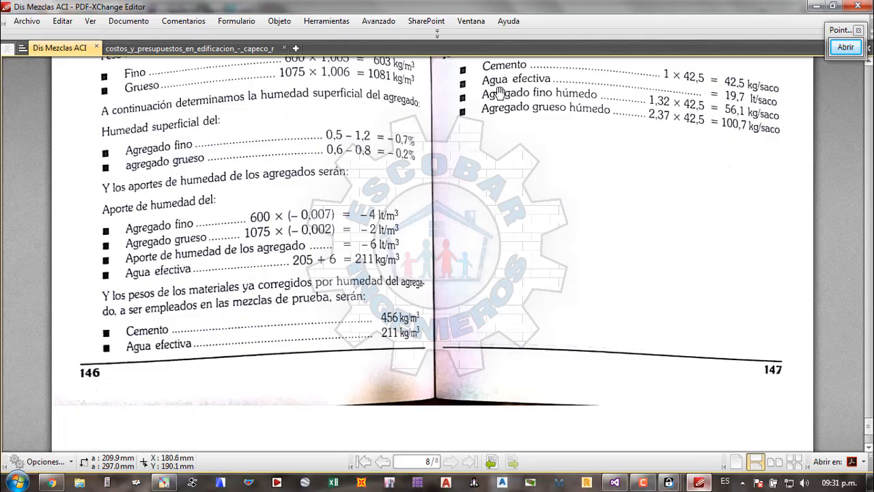
left_click(189, 50)
scroll(490, 195, "up", 10)
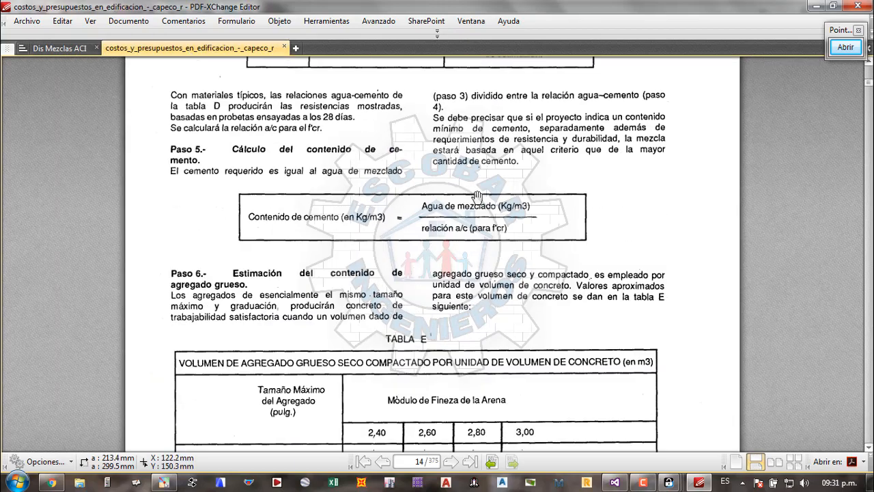
scroll(511, 234, "up", 10)
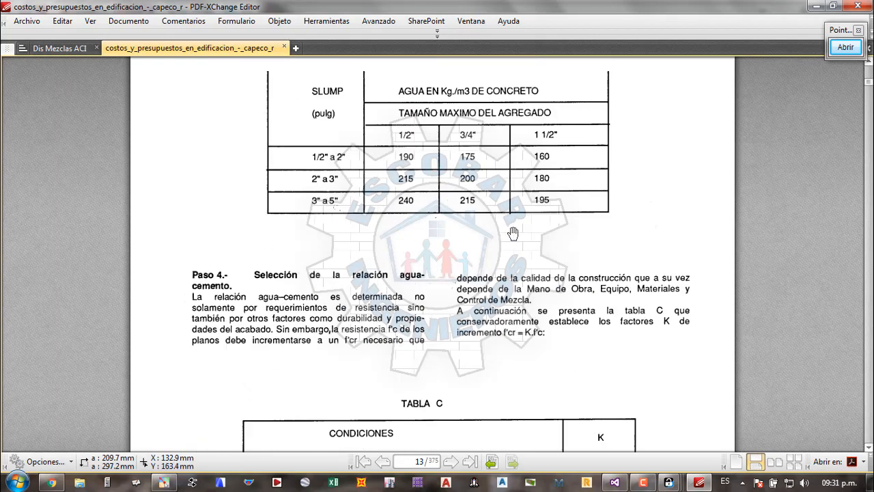
scroll(518, 253, "down", 8)
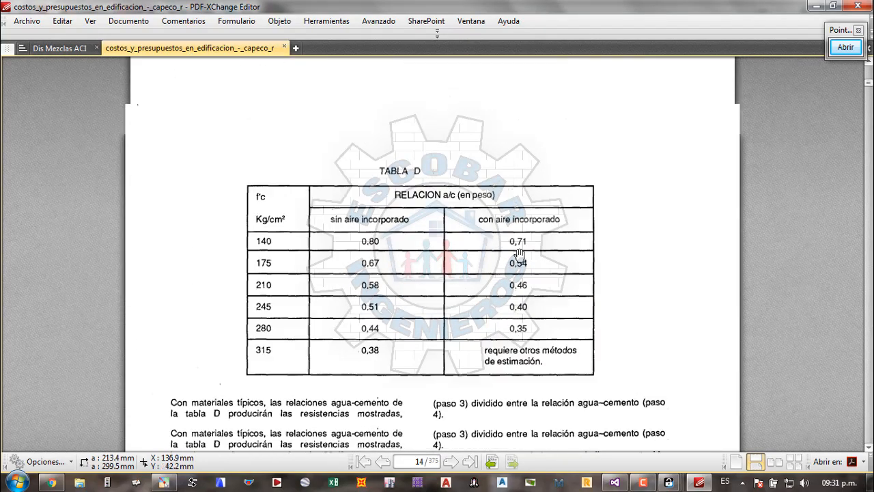
scroll(546, 239, "up", 3)
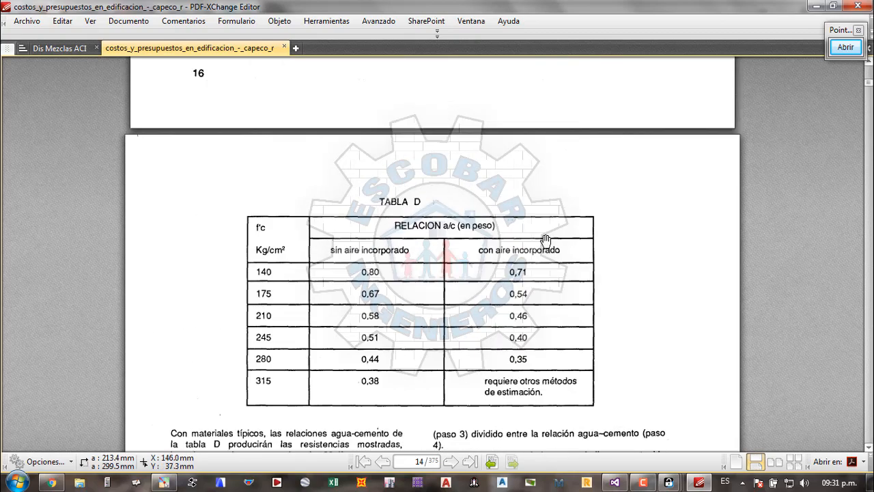
scroll(545, 240, "down", 12)
scroll(546, 240, "down", 15)
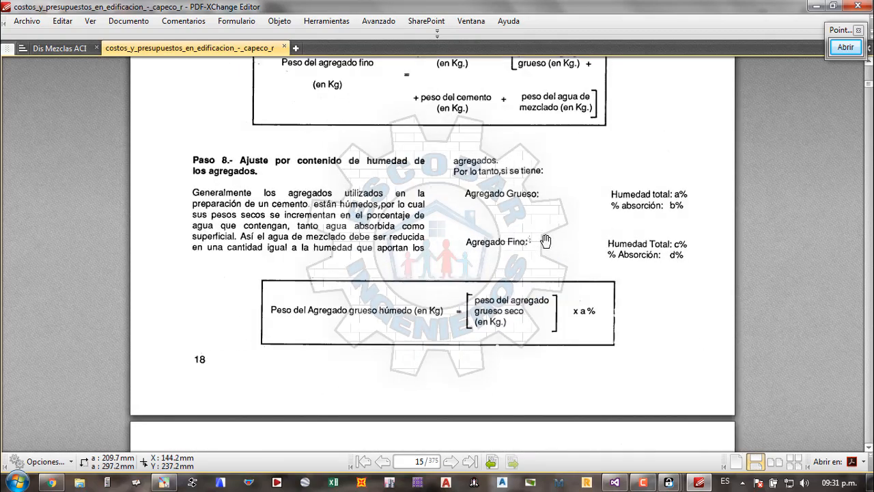
scroll(546, 240, "up", 1)
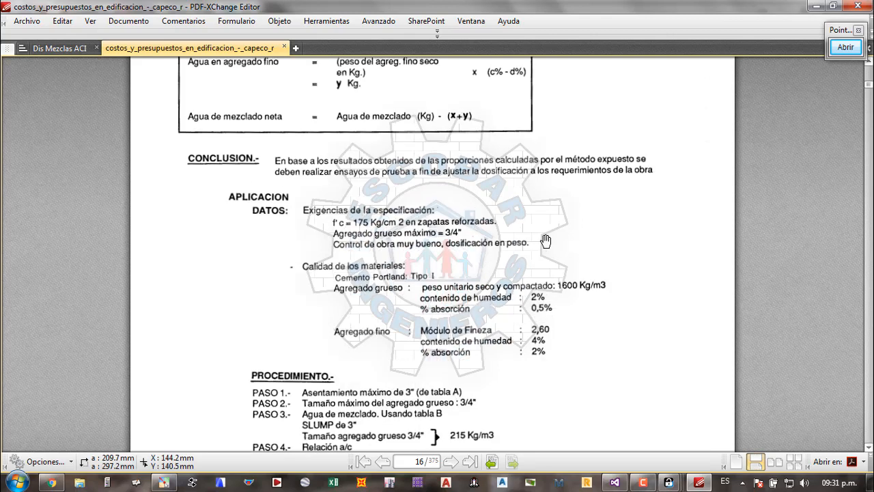
scroll(577, 212, "down", 1)
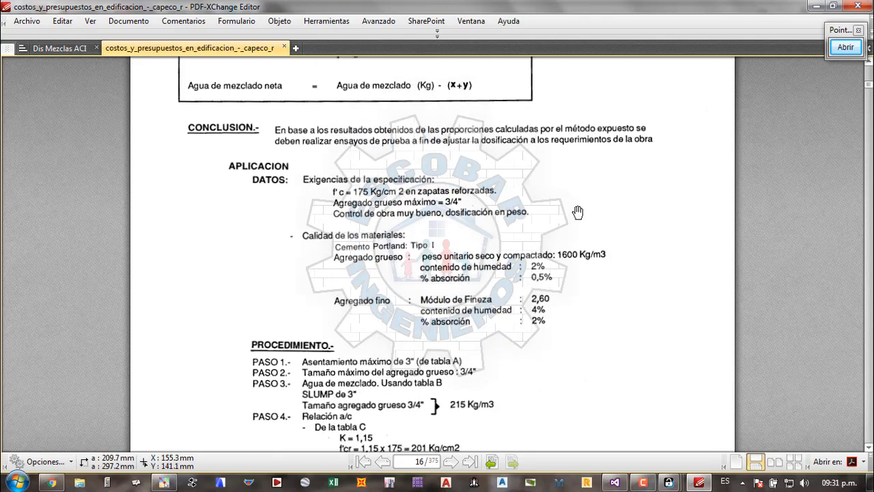
left_click(843, 49)
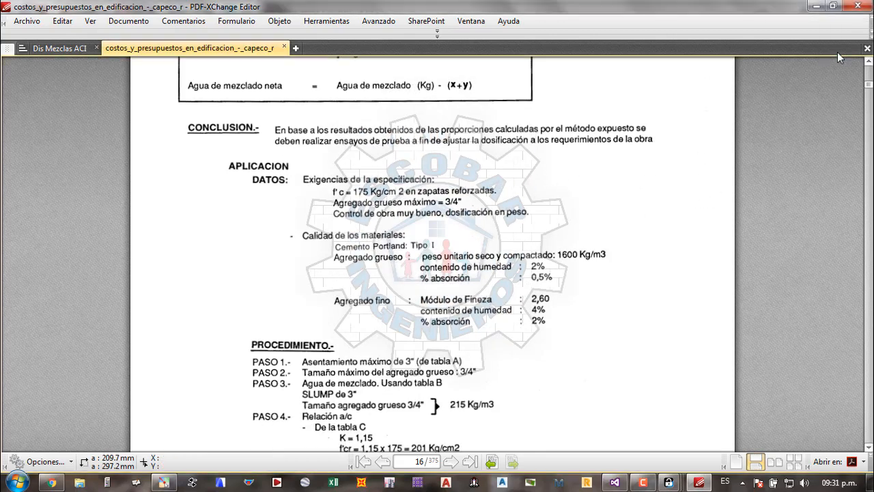
- Frame the CONCLUSION and APLICACION data on page 16 with a red rectangle and close the annotation tool
mouse_move(172, 110)
left_mouse_down()
mouse_move(492, 166)
mouse_move(688, 327)
mouse_move(684, 340)
left_mouse_up()
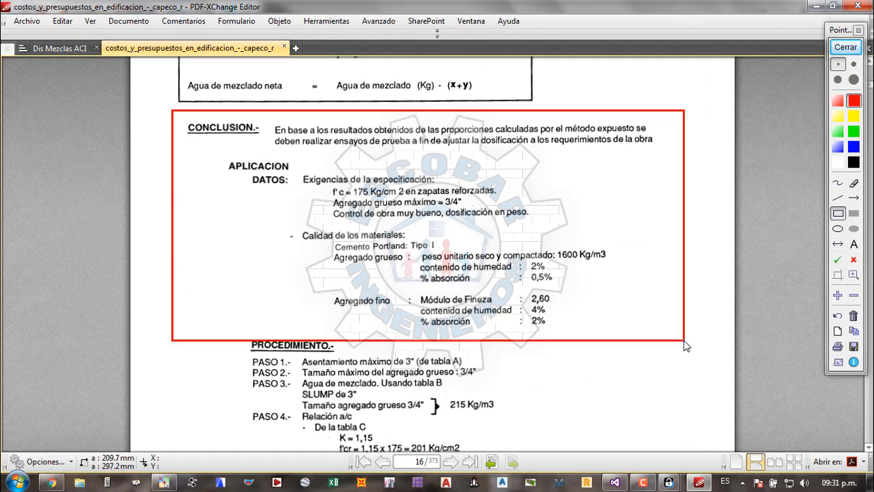
left_click(845, 47)
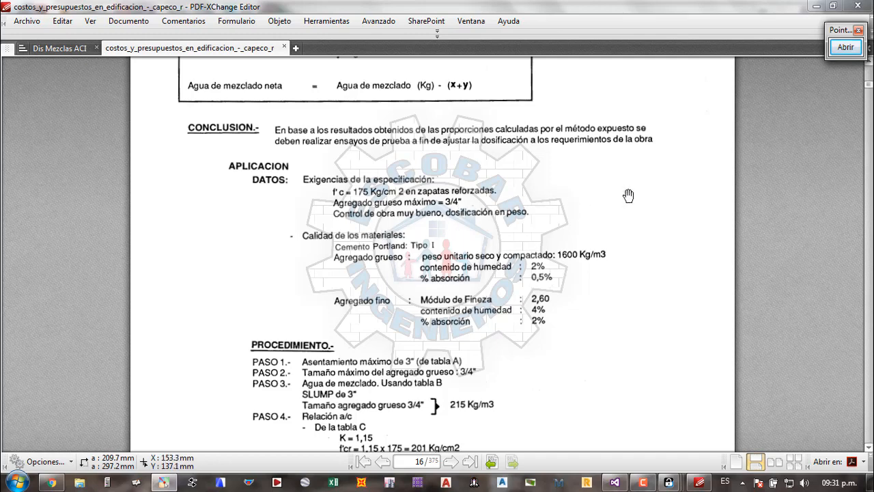
scroll(532, 199, "down", 3)
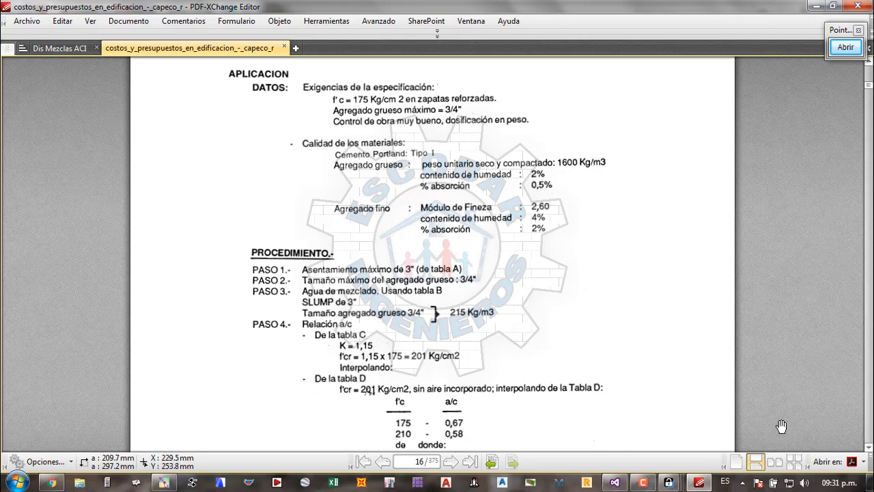
- Switch to the Diseño de Mezclas form and set the concrete strength to 175 kg/cm2
left_click(680, 483)
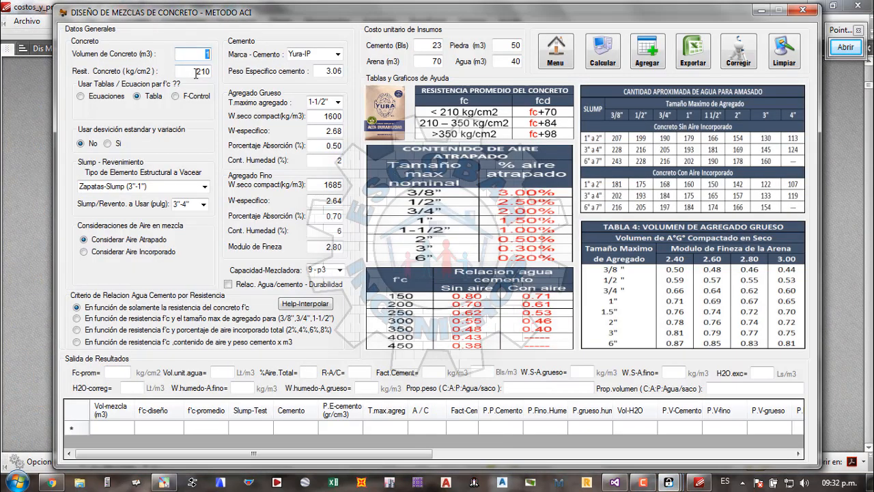
key("Tab")
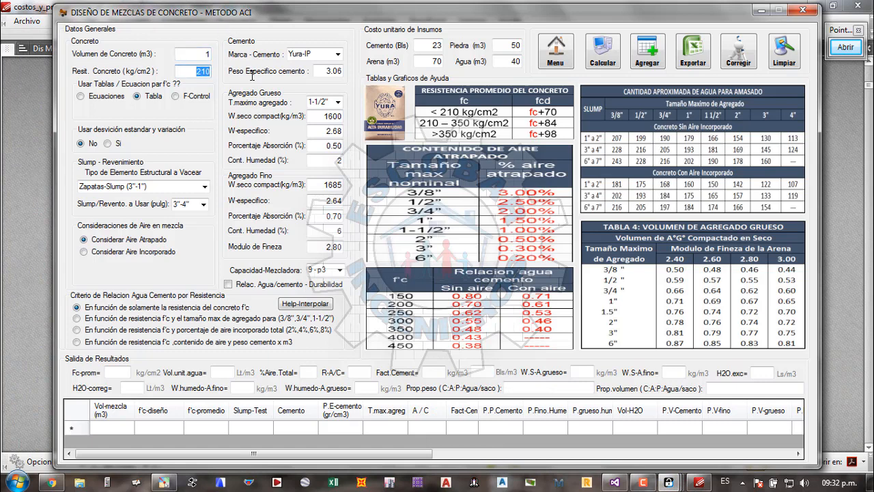
type("175")
- Go back through the costos_y_presupuestos_en_edificacion PDF from the APLICACION data to Tabla C with the K factors on page 13
left_click(35, 99)
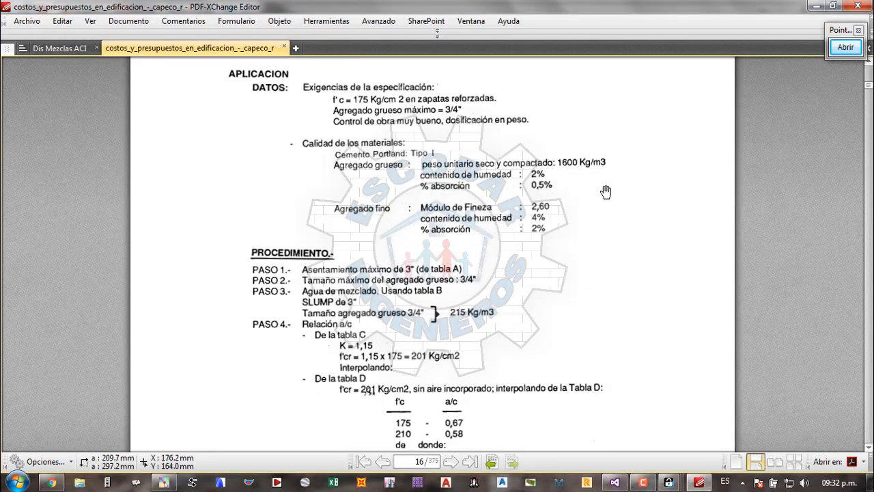
scroll(599, 219, "up", 2)
scroll(599, 219, "up", 3)
scroll(599, 218, "down", 4)
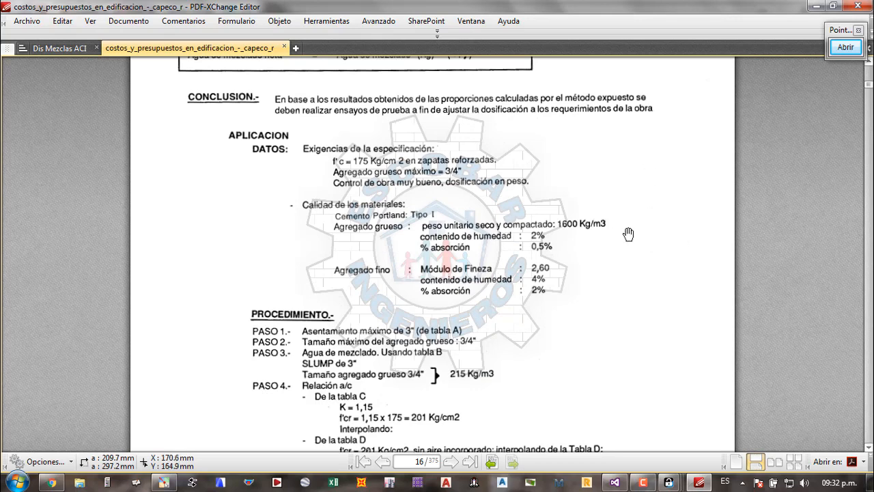
scroll(462, 210, "up", 3)
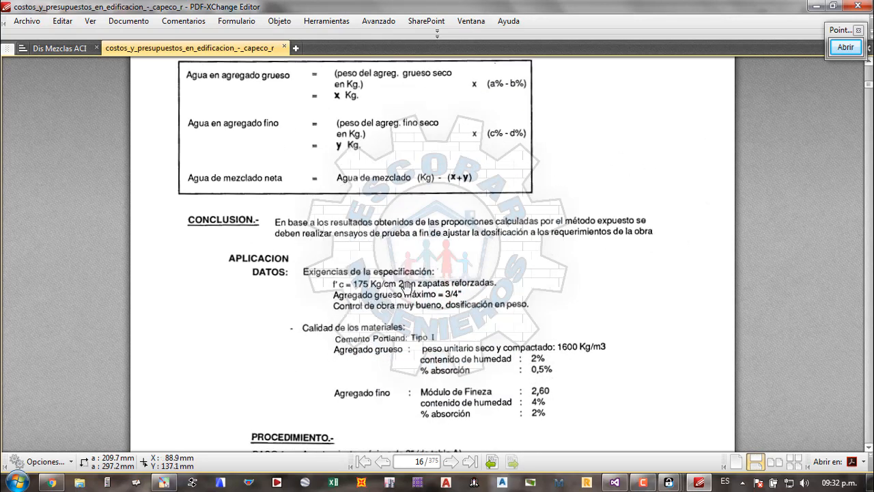
scroll(532, 279, "up", 8)
scroll(532, 277, "up", 10)
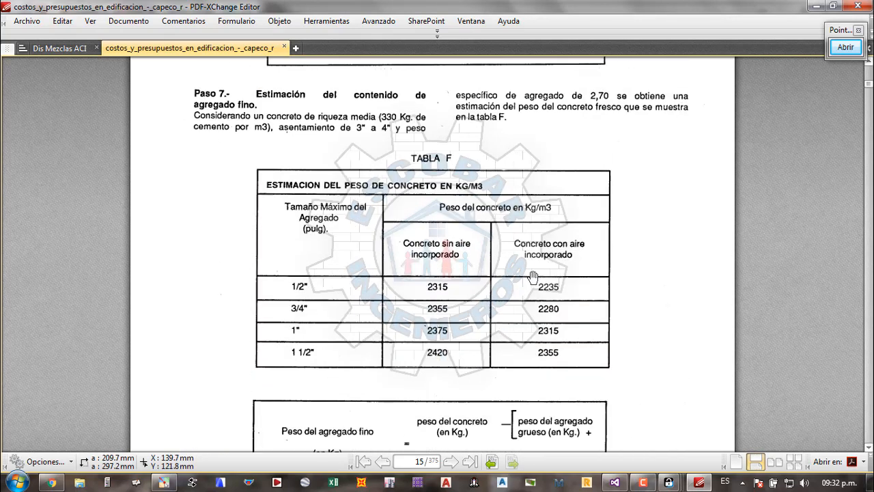
scroll(532, 276, "down", 2)
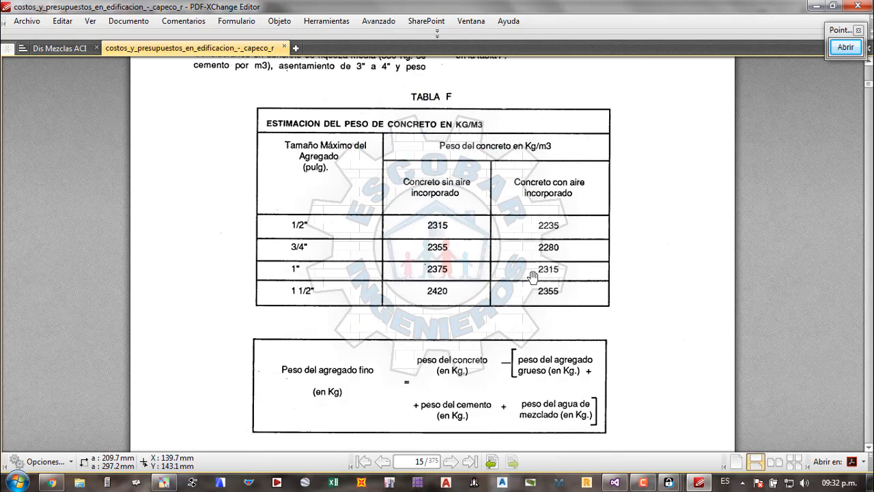
scroll(588, 273, "up", 15)
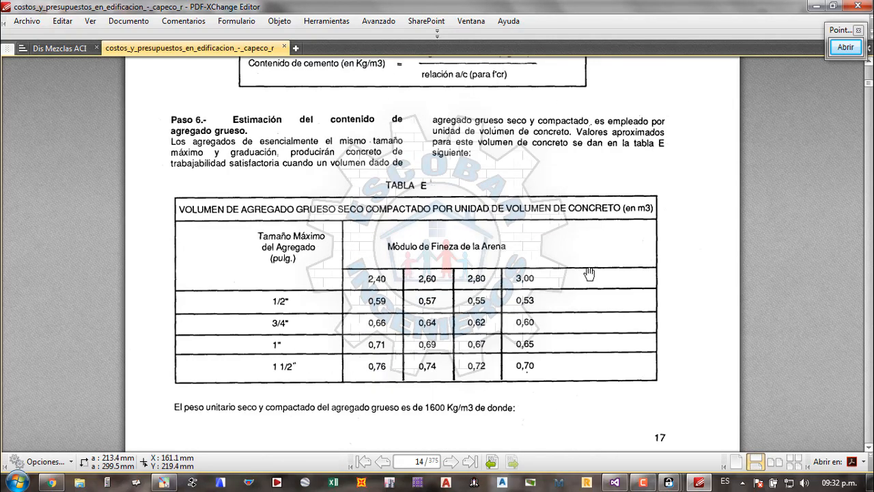
scroll(589, 274, "up", 15)
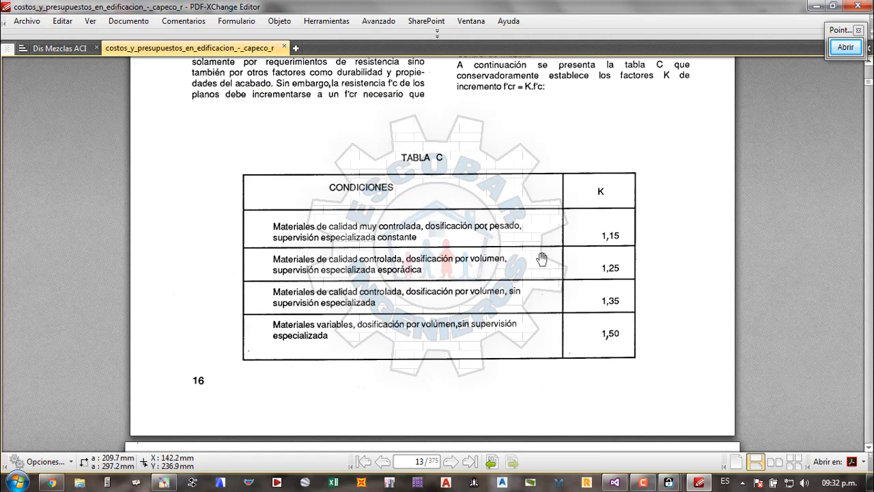
- Examine the K factors in Tabla C, the a/c ratios in Tabla D and the coarse aggregate volumes in Tabla E
scroll(598, 218, "down", 10)
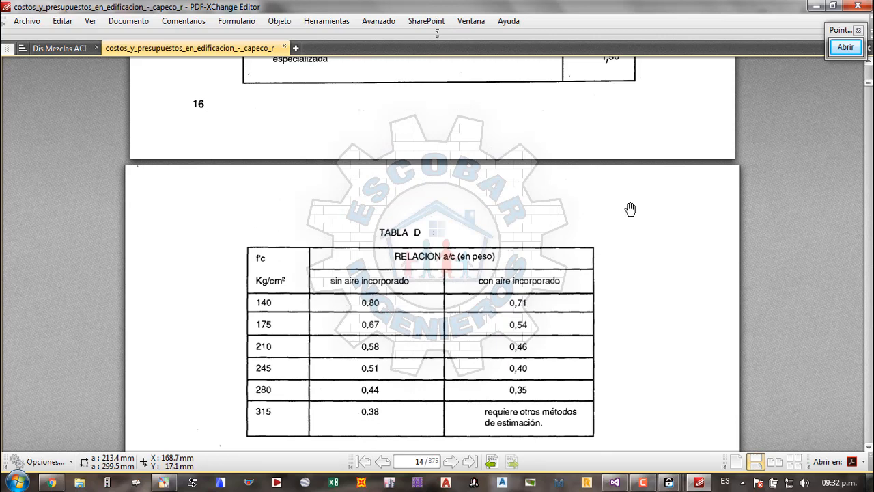
scroll(631, 209, "up", 10)
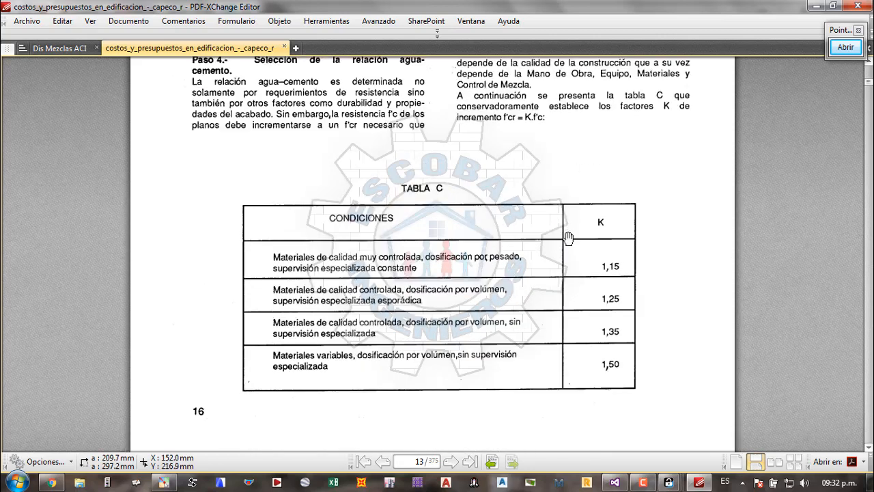
scroll(570, 246, "up", 1)
scroll(572, 261, "down", 2)
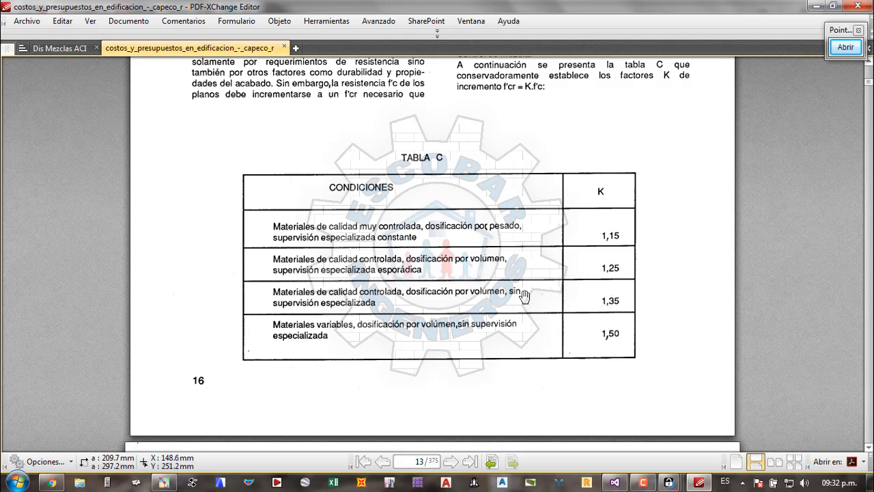
scroll(524, 295, "down", 4)
scroll(524, 295, "up", 3)
scroll(552, 274, "down", 3)
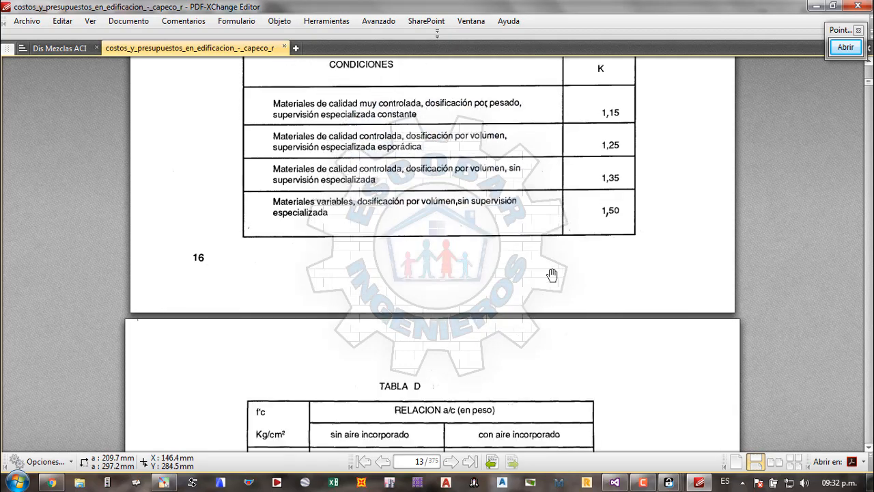
scroll(552, 275, "down", 5)
scroll(530, 303, "down", 3)
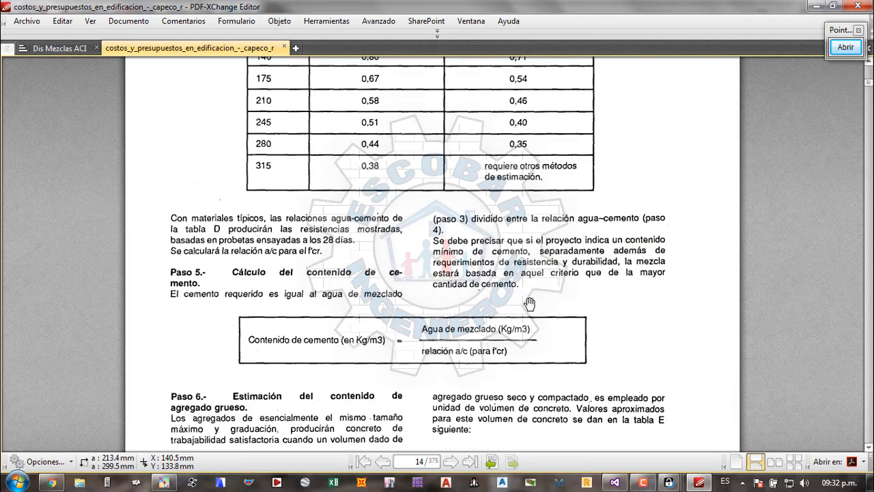
scroll(530, 303, "down", 6)
- Return to the Diseño de Mezclas form and choose F-Control as the method for the average strength
mouse_move(669, 482)
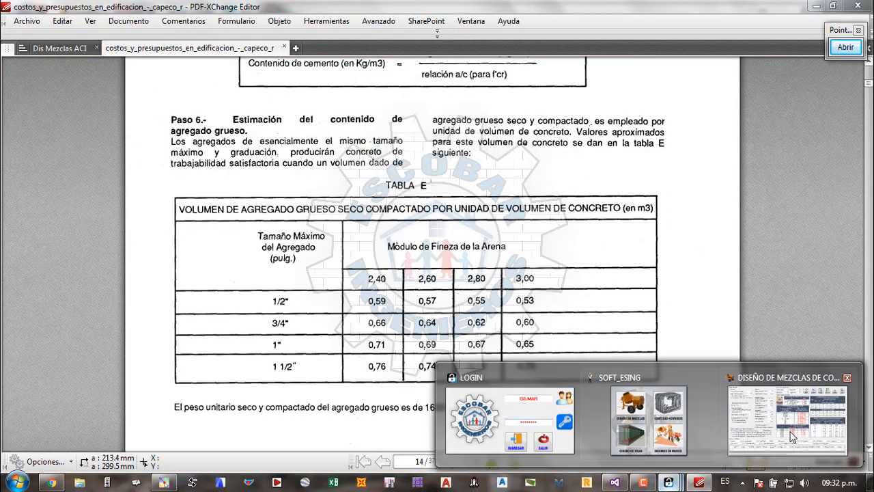
left_click(792, 437)
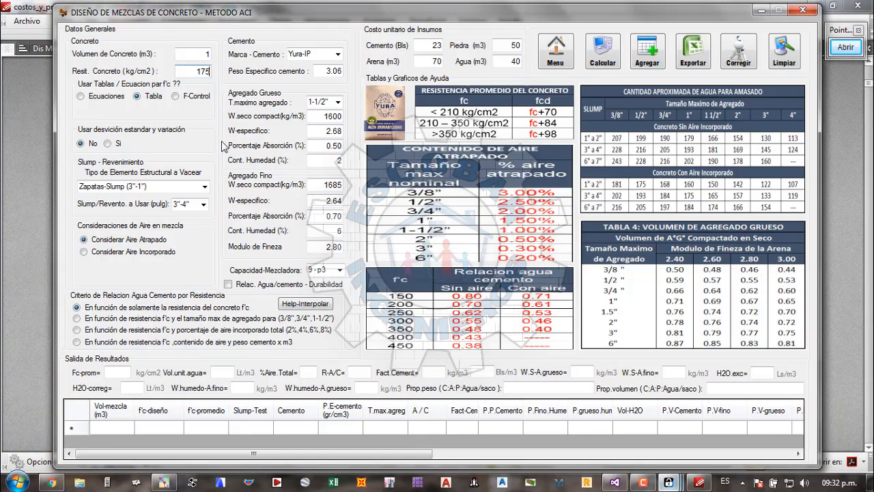
left_click(177, 96)
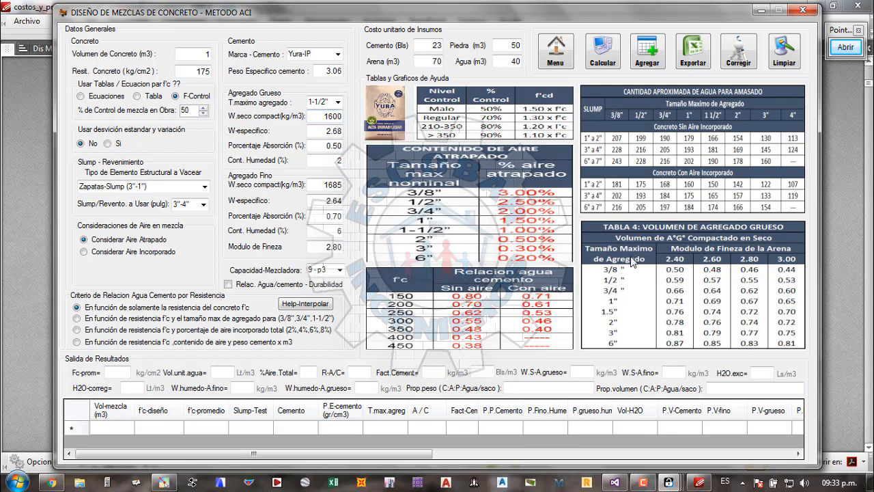
- Check the K factor in PASO 4 on page 16 of the PDF and set the form's % de Control de mezcla en Obra to 85
left_click(851, 244)
scroll(640, 319, "down", 5)
scroll(640, 319, "down", 15)
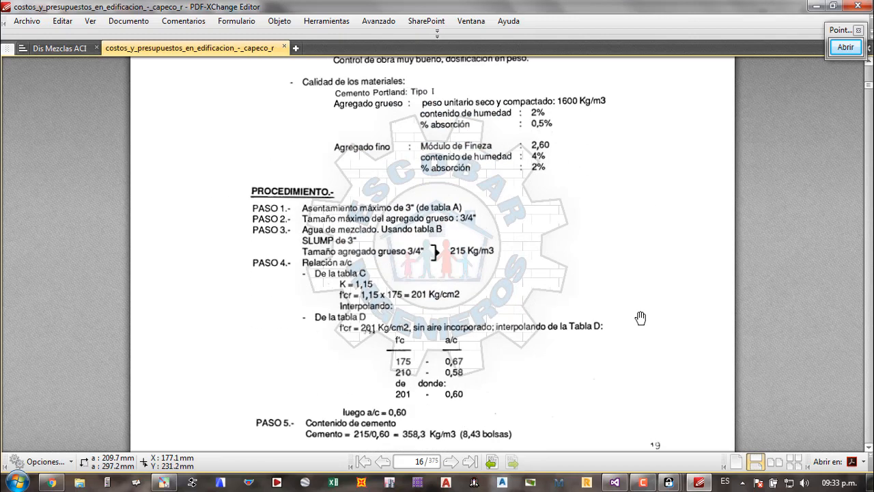
scroll(640, 319, "down", 3)
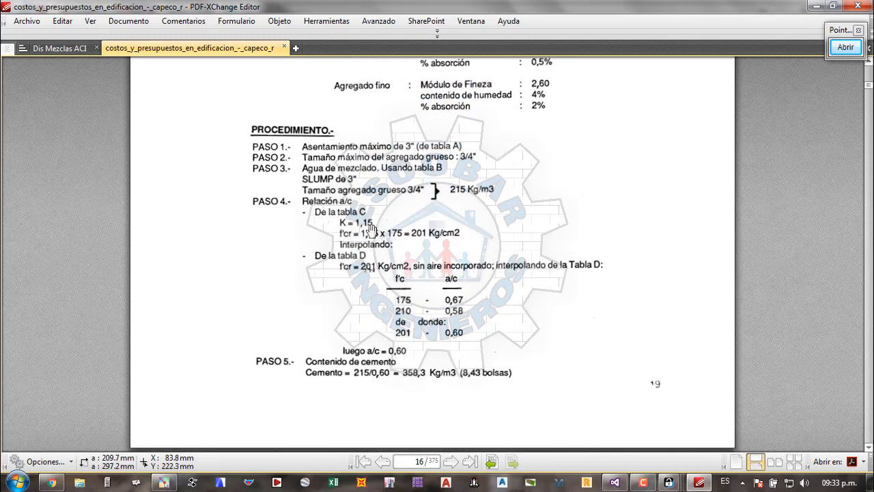
scroll(478, 204, "up", 1)
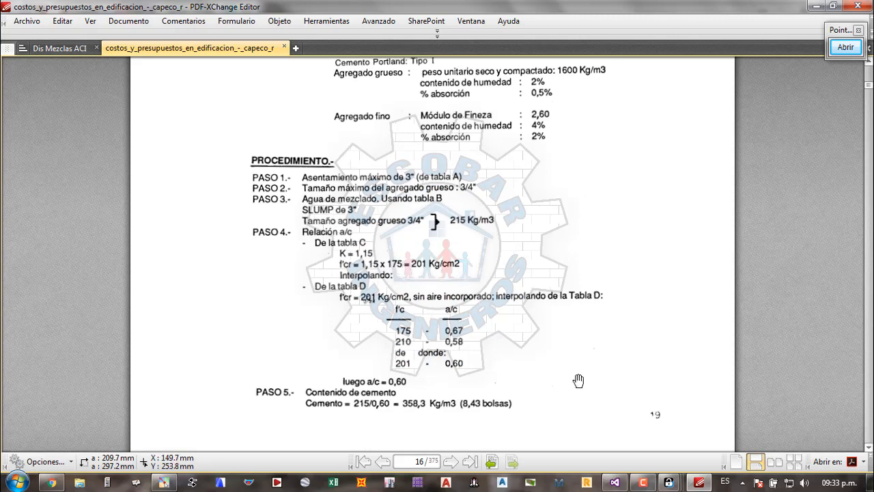
mouse_move(670, 484)
left_click(787, 418)
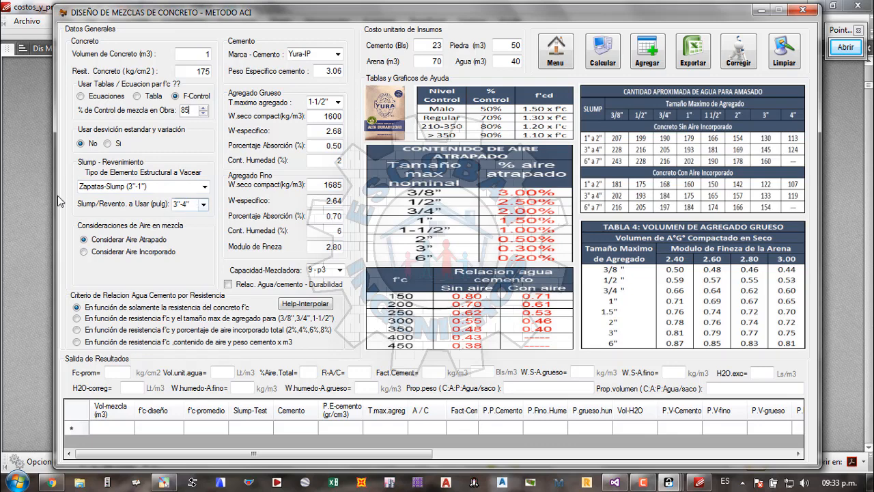
- Check the aggregate size in the PDF's APLICACION data and set the form's coarse aggregate maximum size to 3/4"
left_click(24, 170)
scroll(582, 232, "up", 3)
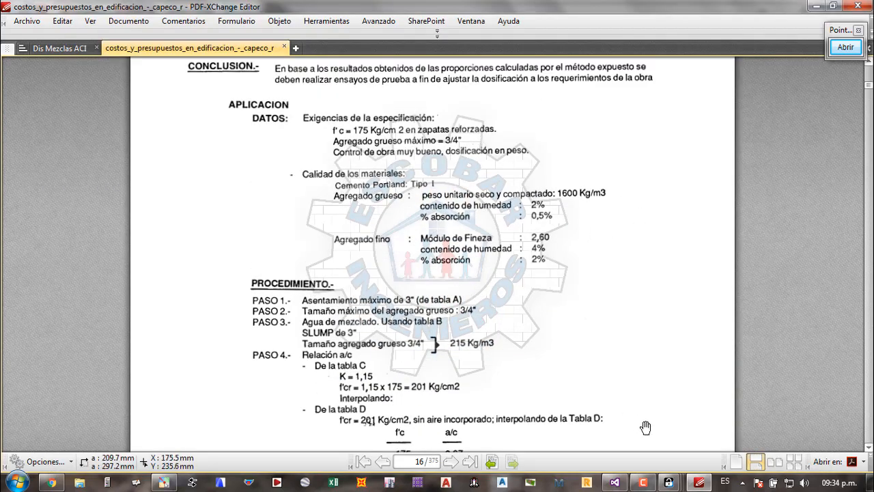
mouse_move(670, 484)
left_click(785, 410)
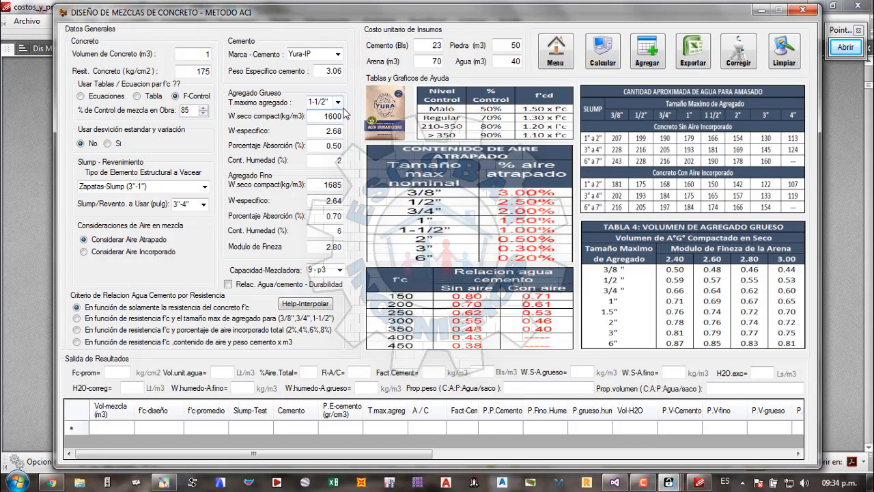
left_click(337, 102)
left_click(320, 131)
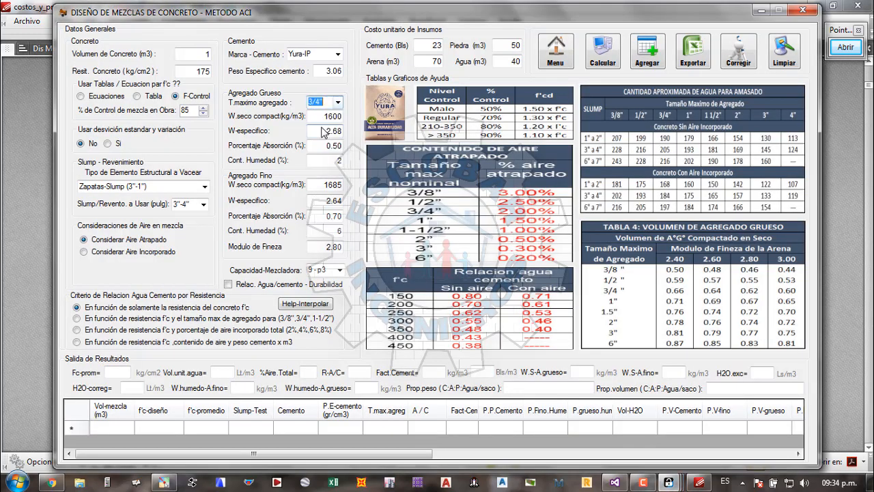
- Review the material data and PASO 1 to PASO 5 of the procedure on page 16 of the PDF
left_click(42, 140)
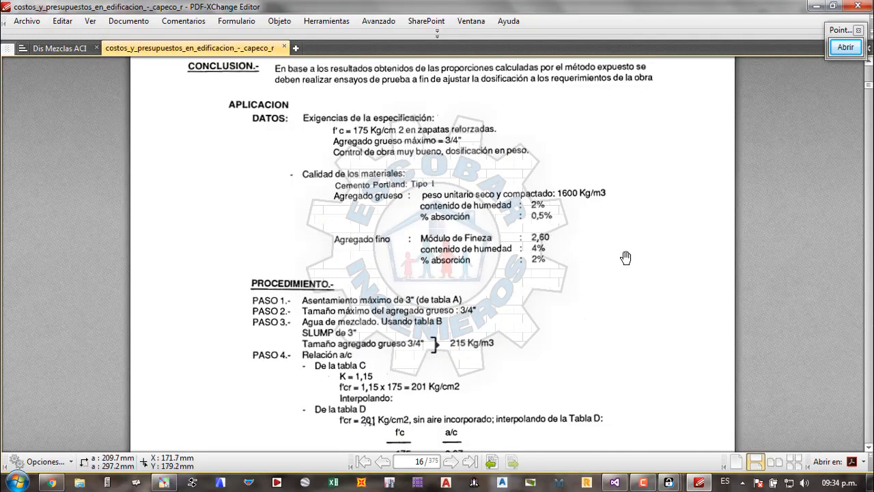
scroll(631, 233, "down", 2)
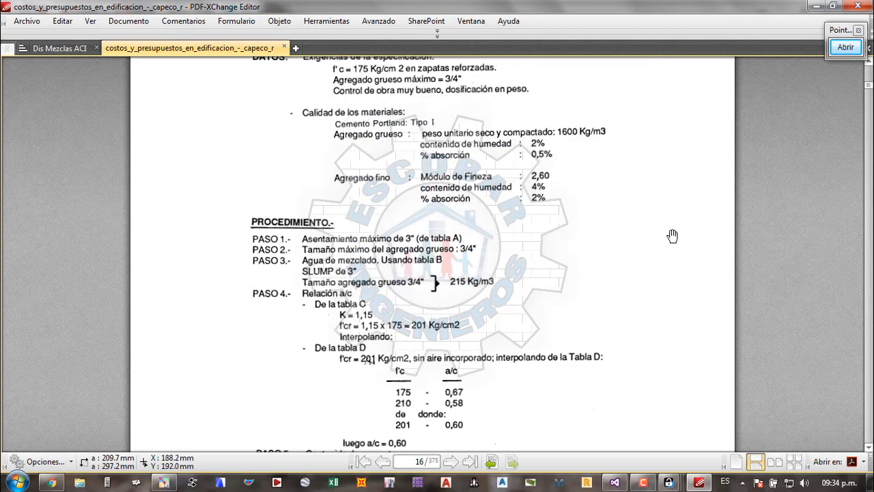
scroll(672, 236, "down", 2)
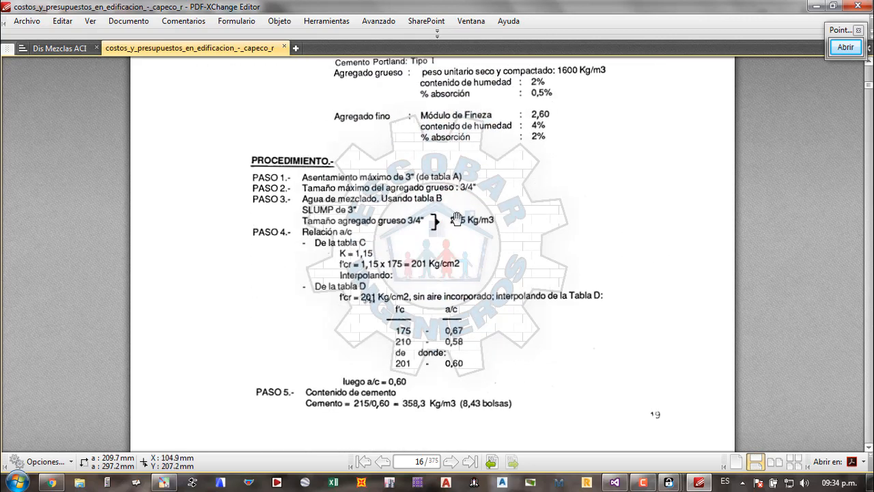
scroll(519, 203, "down", 3)
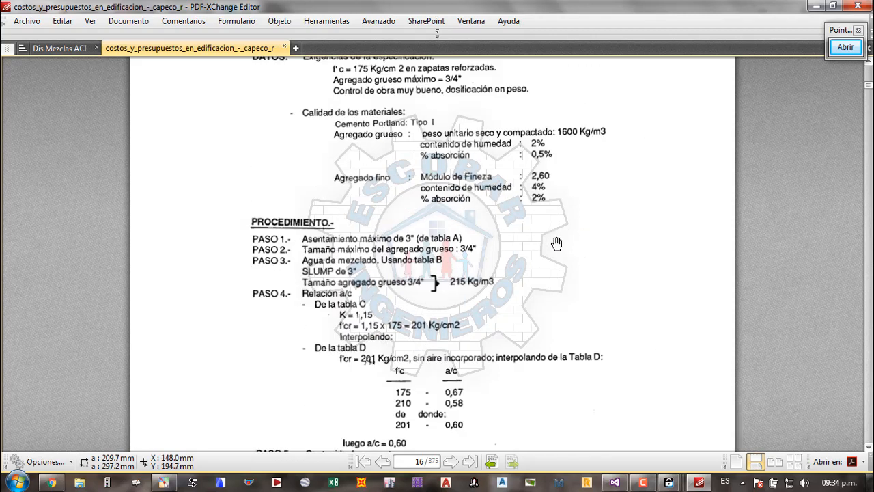
scroll(556, 244, "up", 2)
- In the mix design form, keep Yura-IP as the cement brand, set its specific weight to 3.15, and return to the PDF procedure
mouse_move(669, 482)
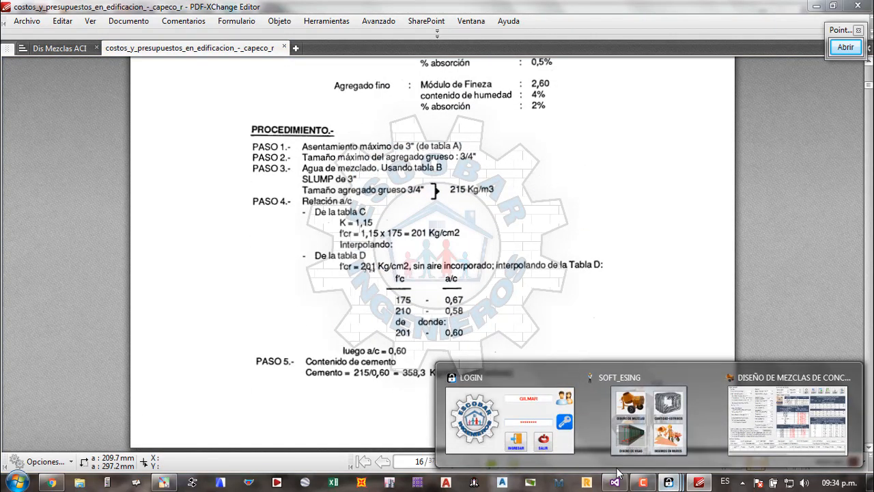
left_click(788, 416)
left_click(337, 54)
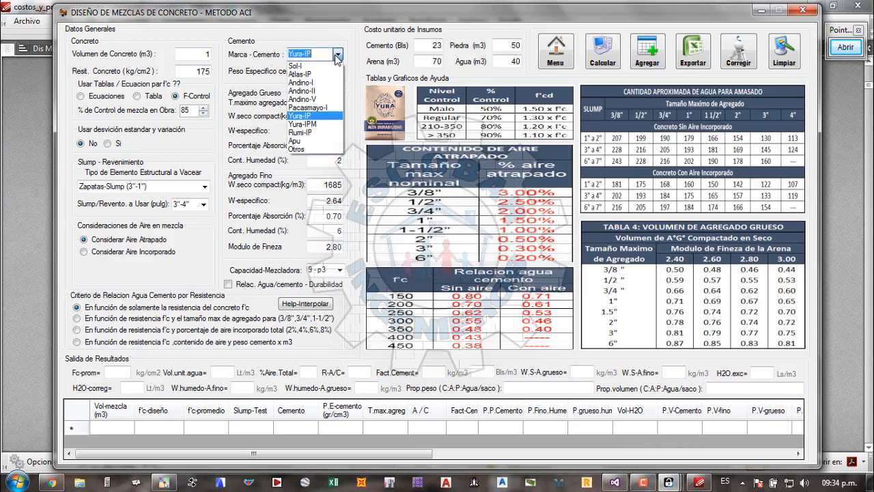
left_click(306, 116)
key("Tab")
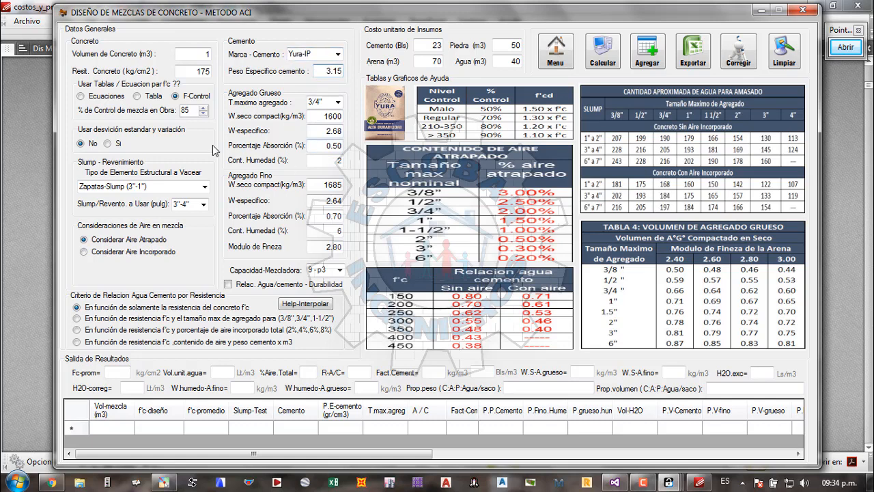
left_click(857, 252)
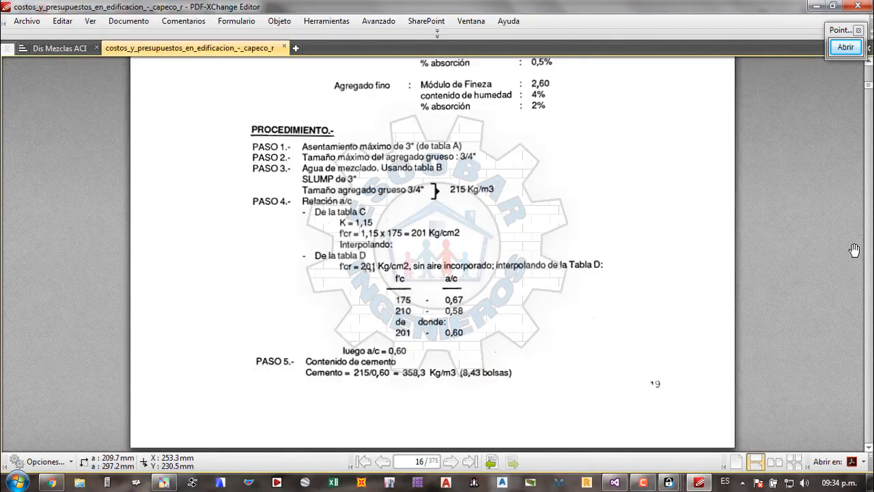
- Compare the coarse aggregate's compacted dry weight, moisture content and absorption in the PDF's APLICACION data with the mix design form's values
scroll(601, 246, "up", 3)
scroll(575, 245, "down", 1)
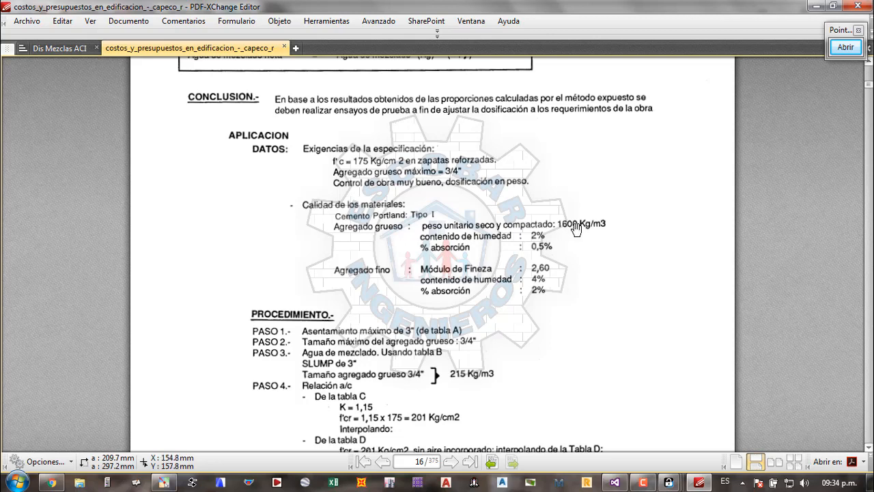
left_click(669, 482)
left_click(751, 391)
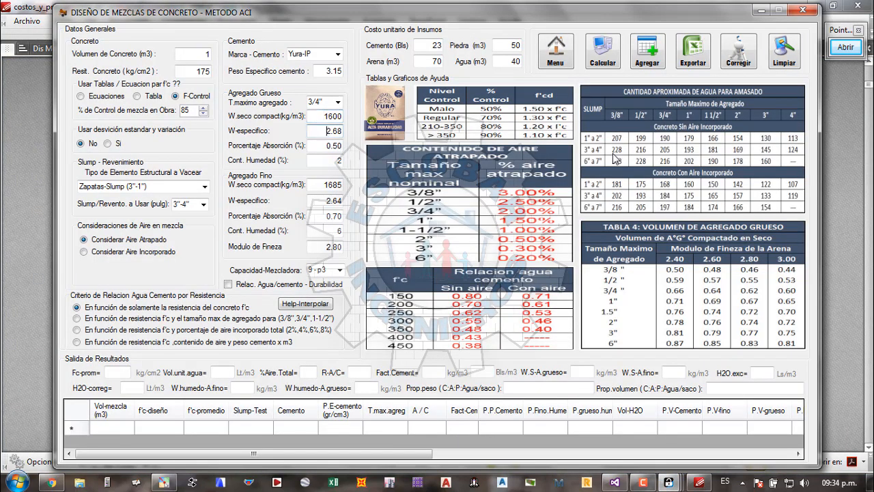
left_click(845, 193)
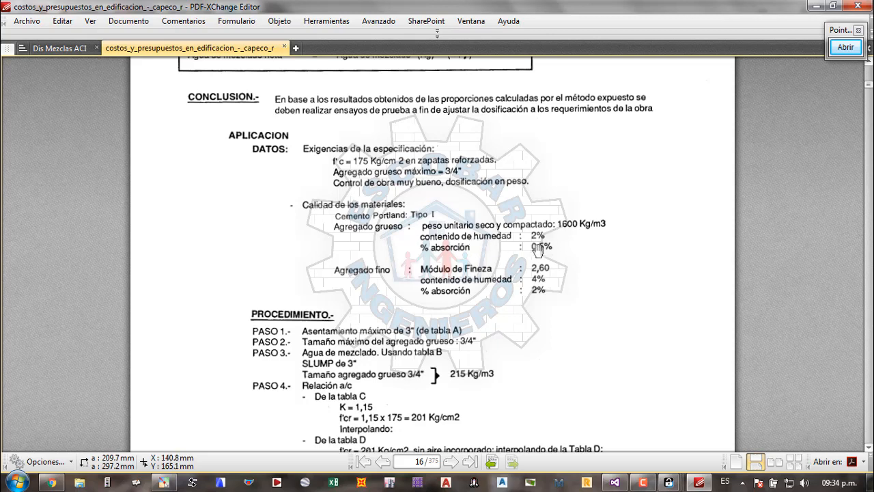
left_click(669, 482)
left_click(749, 424)
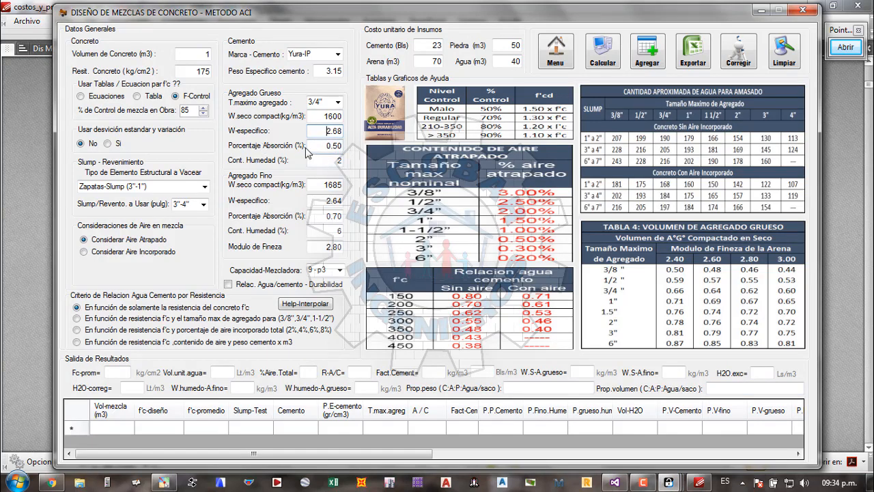
- Check the fine aggregate's fineness modulus in the PDF's APLICACION data and select the form's Modulo de Fineza value for editing
key("alt+Tab")
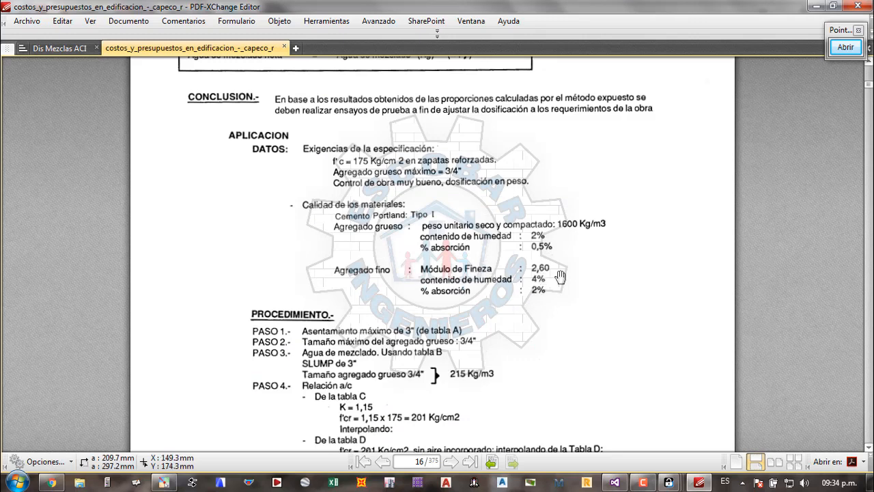
mouse_move(669, 481)
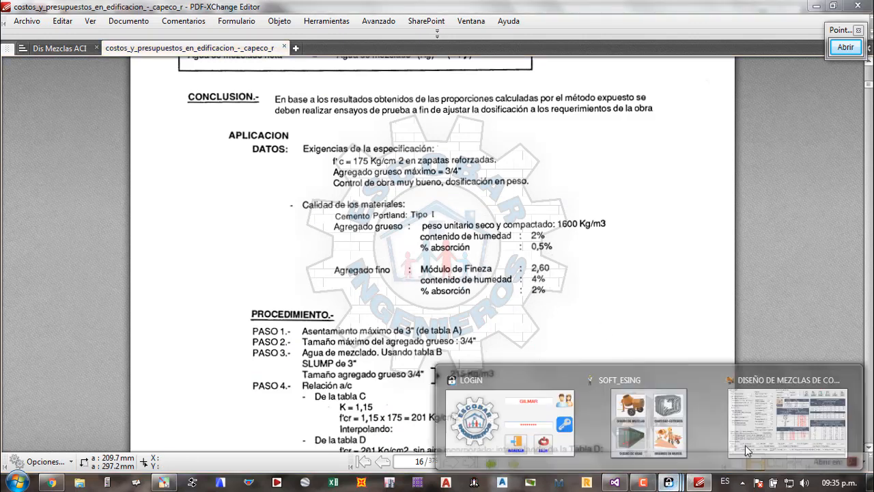
left_click(816, 413)
left_click_drag(319, 249, 367, 246)
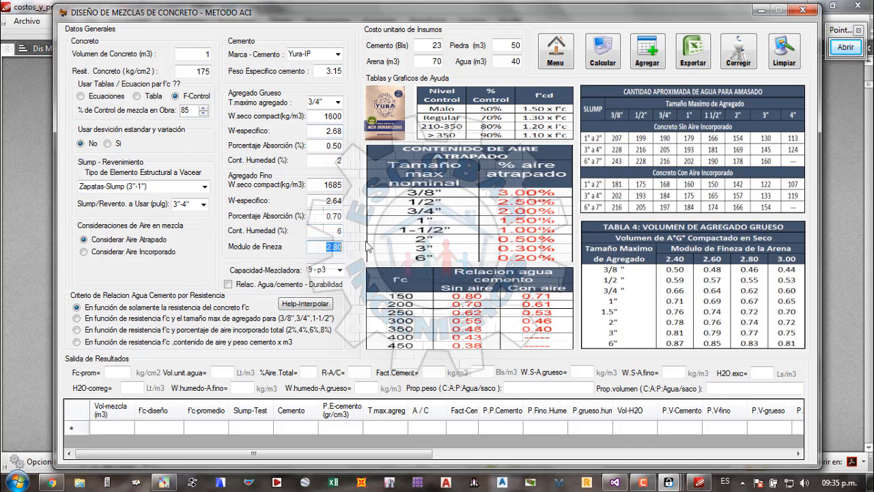